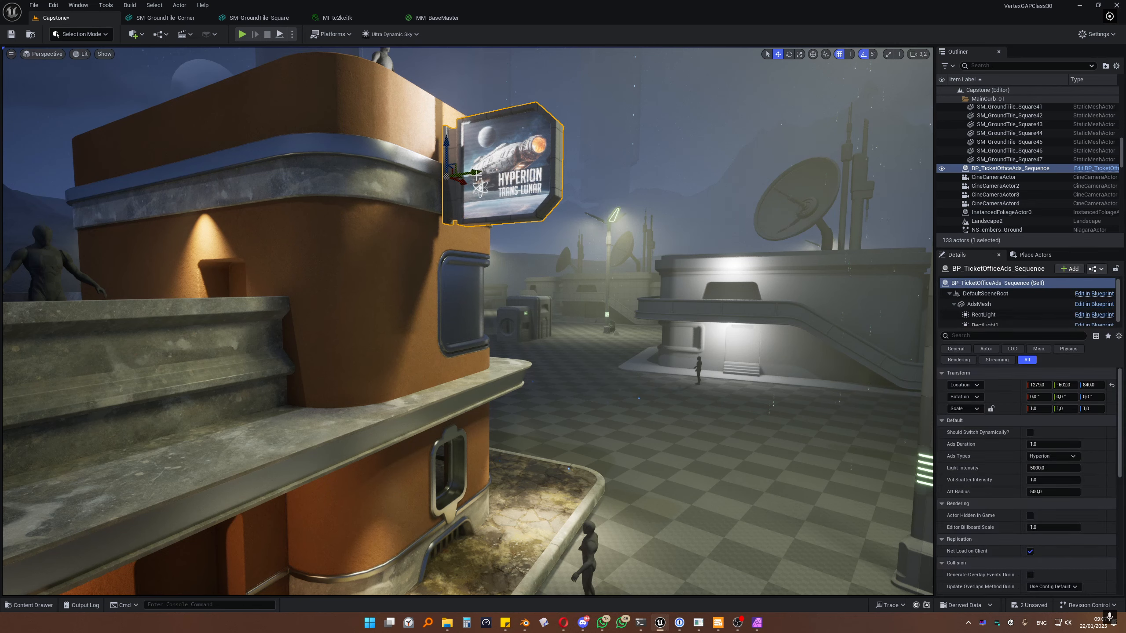
Step: Duplicate the Hyperion ad sign 300 units lower on the ticket-office wall
{"action": "mouse_move", "coordinate": [600, 226]}
{"action": "right_mouse_down"}
{"action": "mouse_move", "coordinate": [598, 246]}
{"action": "mouse_move", "coordinate": [595, 226]}
{"action": "right_mouse_up"}
{"action": "key", "text": "w"}
{"action": "key", "text": "s"}
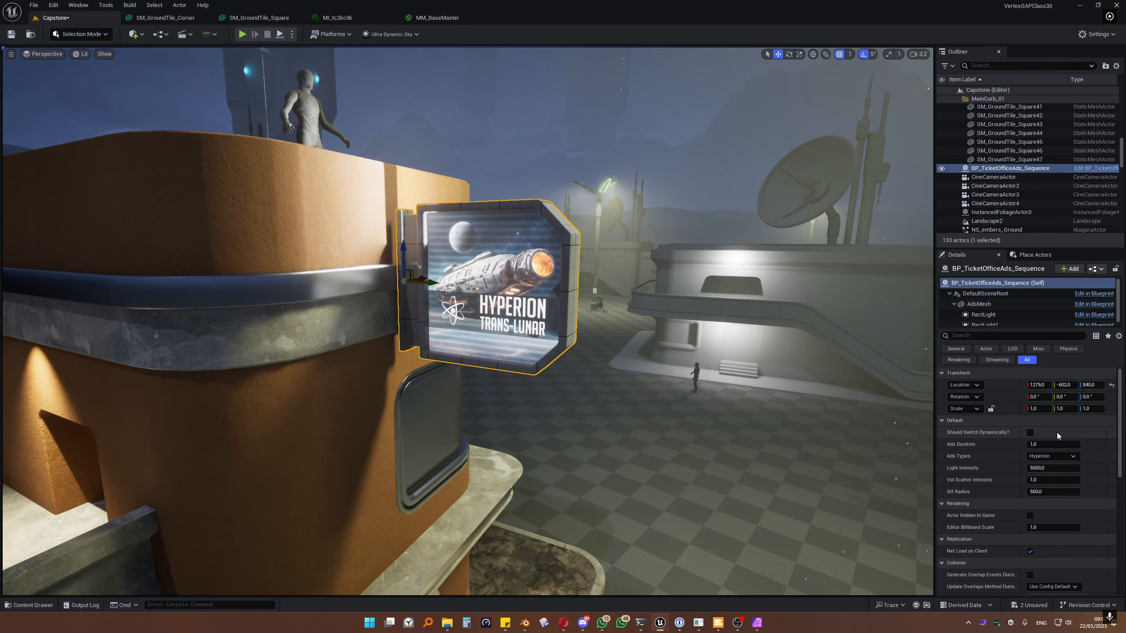
{"action": "left_click_drag", "start_coordinate": [404, 257], "coordinate": [414, 458], "text": "alt"}
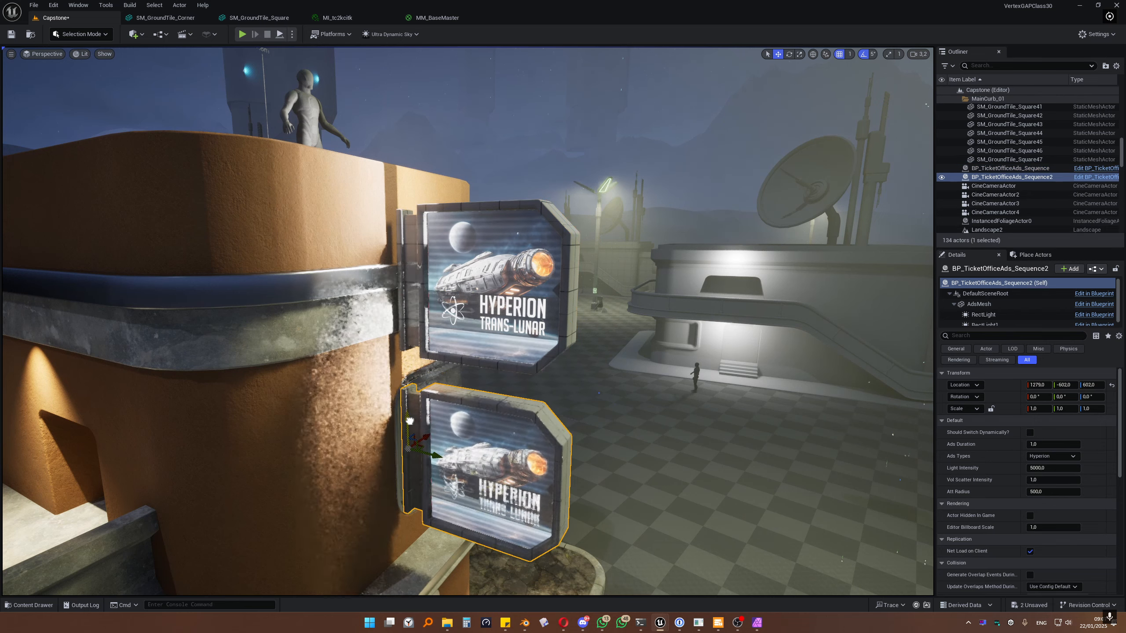
{"action": "key", "text": "q"}
{"action": "right_click_drag", "start_coordinate": [460, 337], "coordinate": [461, 330]}
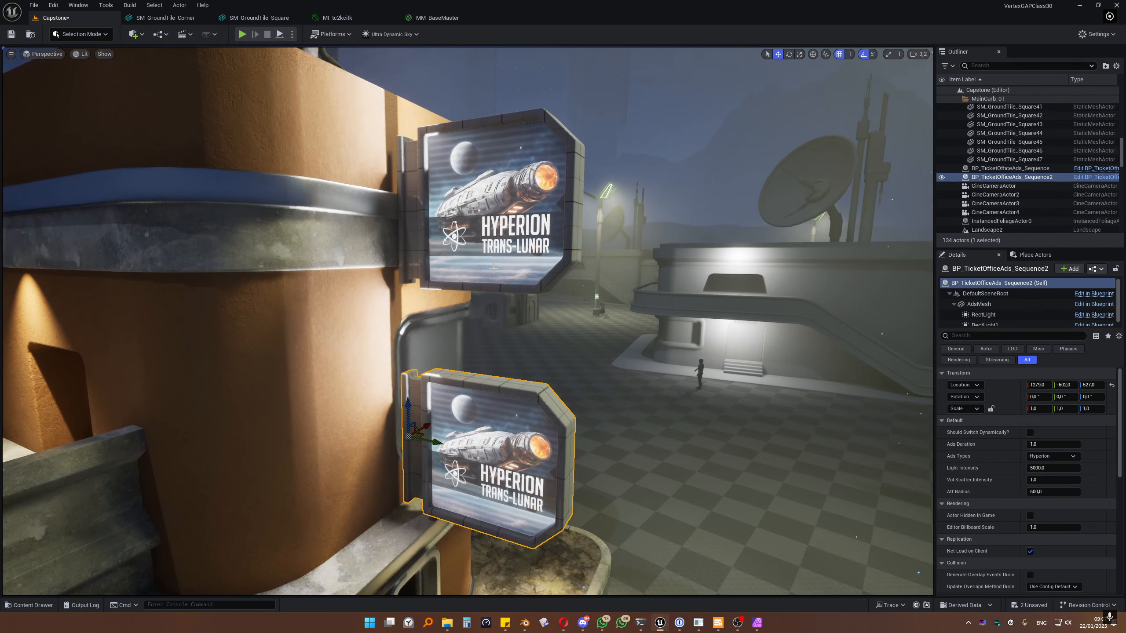
Step: Select both Hyperion signs and shift them together along Y against the wall
{"action": "left_click", "coordinate": [443, 236]}
{"action": "left_click", "coordinate": [434, 442], "text": "ctrl"}
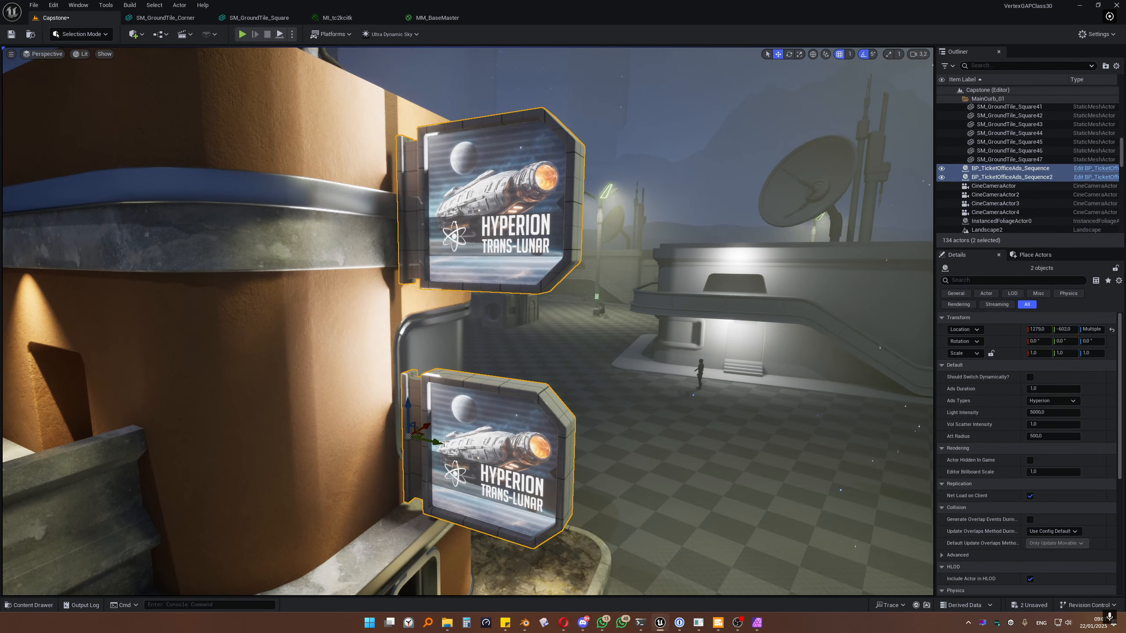
{"action": "left_click_drag", "start_coordinate": [434, 442], "coordinate": [424, 440]}
Step: Enable Should Switch Dynamically? on the lower sign, leaving the upper sign's ad type unchanged
{"action": "left_click", "coordinate": [483, 239]}
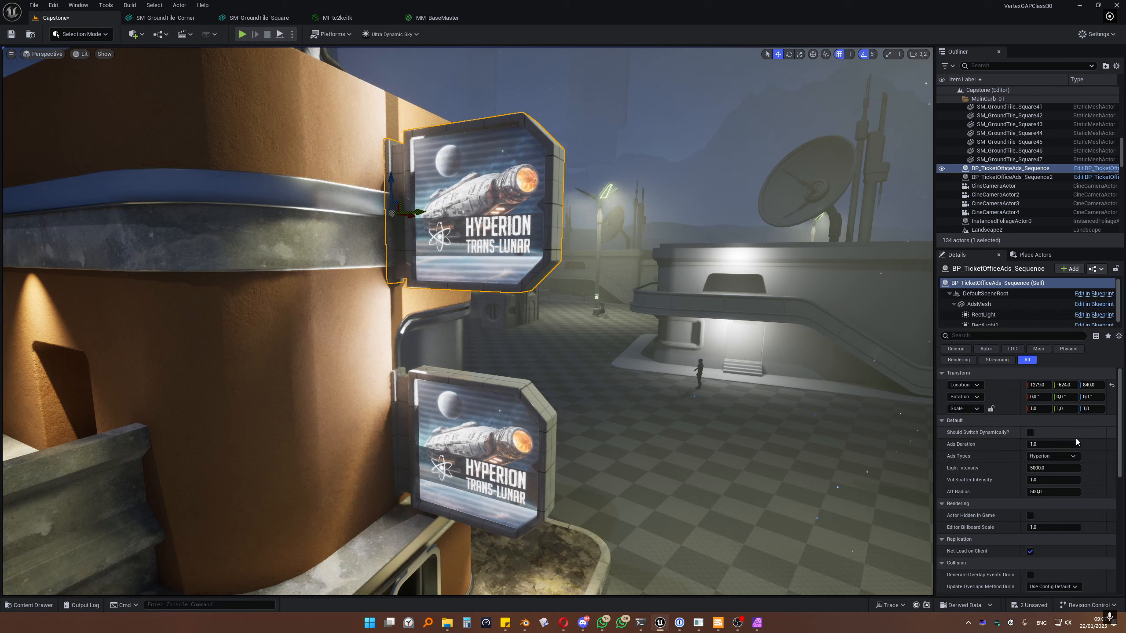
{"action": "left_click", "coordinate": [1048, 458]}
{"action": "left_click", "coordinate": [1046, 474]}
{"action": "left_click", "coordinate": [485, 439]}
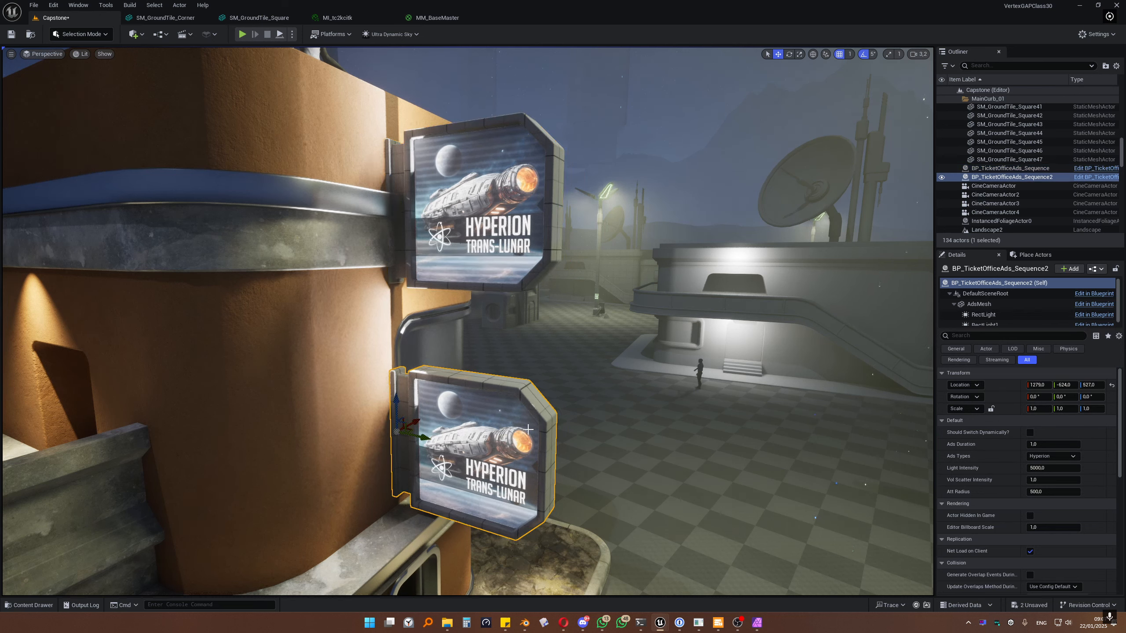
{"action": "left_click", "coordinate": [1030, 431]}
{"action": "left_click", "coordinate": [292, 35]}
Step: Play the Capstone level in the editor to watch the signs cycle ads, then stop
{"action": "left_click", "coordinate": [320, 124]}
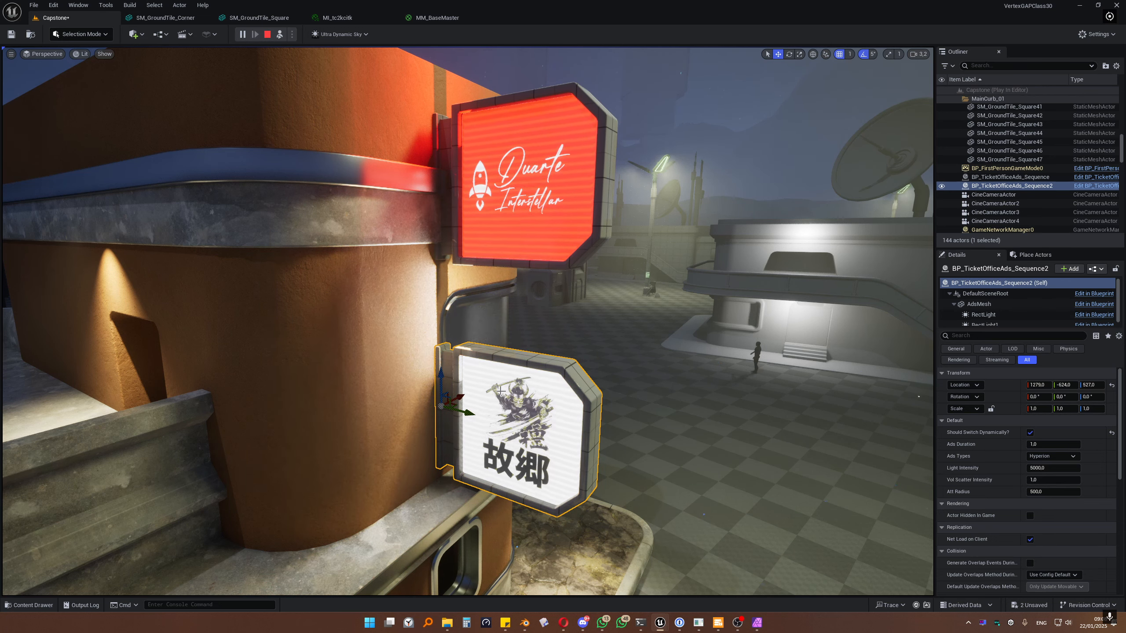
{"action": "key", "text": "Escape"}
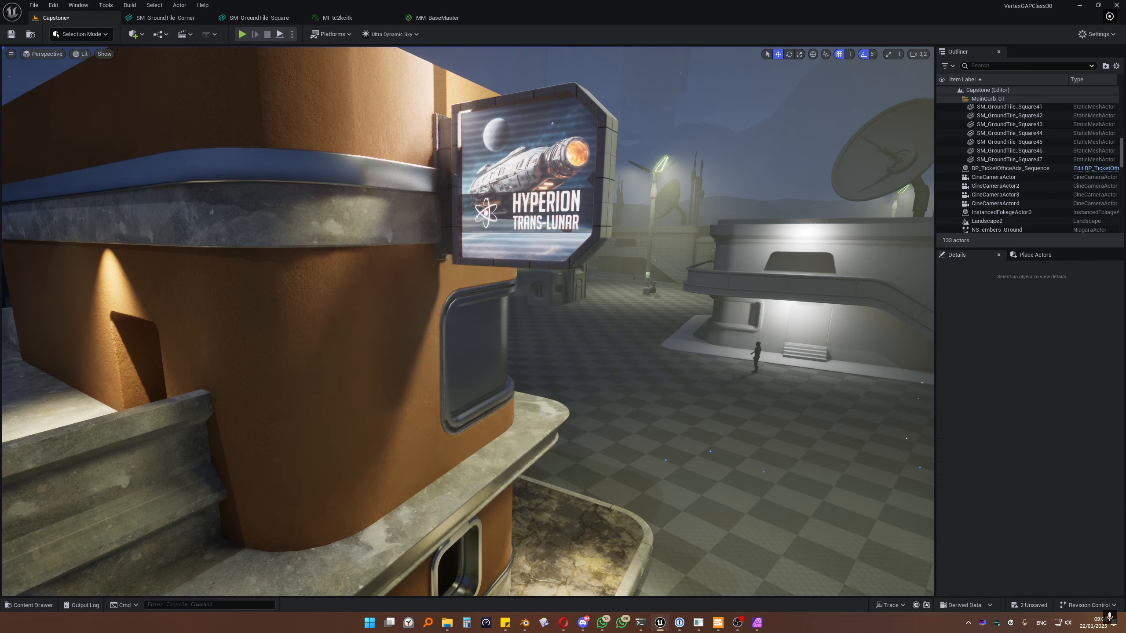
Step: Switch to Blender and select the ad sign's outer frame in Object Mode
{"action": "left_click", "coordinate": [522, 619]}
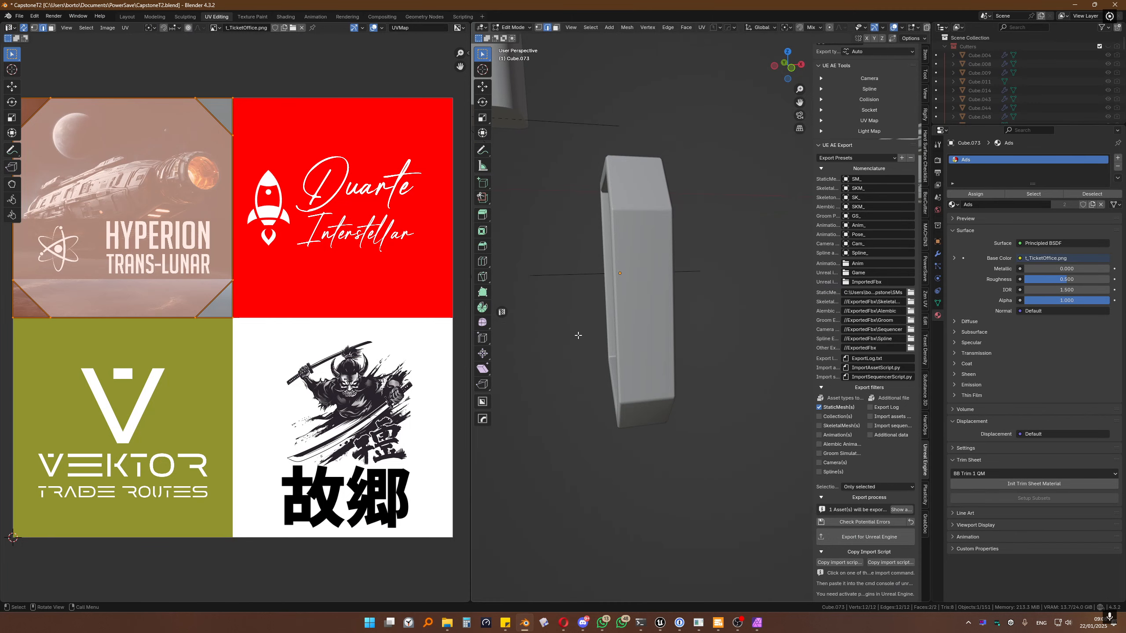
{"action": "middle_click_drag", "start_coordinate": [578, 336], "coordinate": [671, 316]}
{"action": "scroll", "coordinate": [328, 299], "scroll_direction": "down", "scroll_amount": 1}
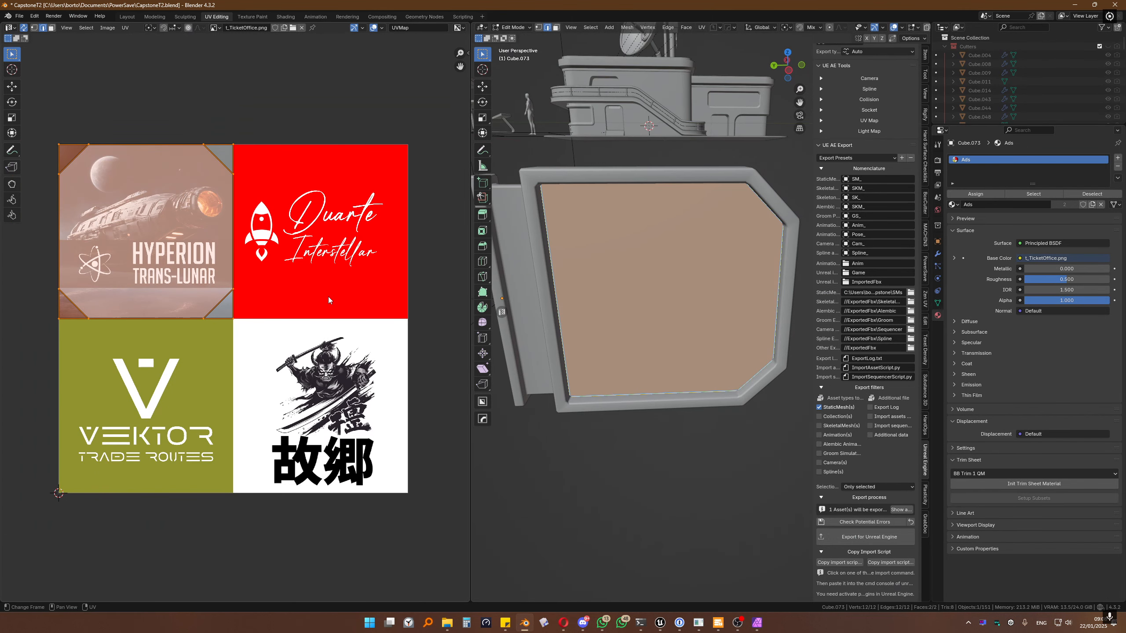
{"action": "key", "text": "Tab"}
{"action": "left_click", "coordinate": [540, 311]}
{"action": "middle_click_drag", "start_coordinate": [540, 311], "coordinate": [638, 286]}
Step: Try moving the inner ad panel, undo it back into the frame, and re-enter Edit Mode
{"action": "left_click", "coordinate": [672, 269]}
{"action": "key", "text": "g"}
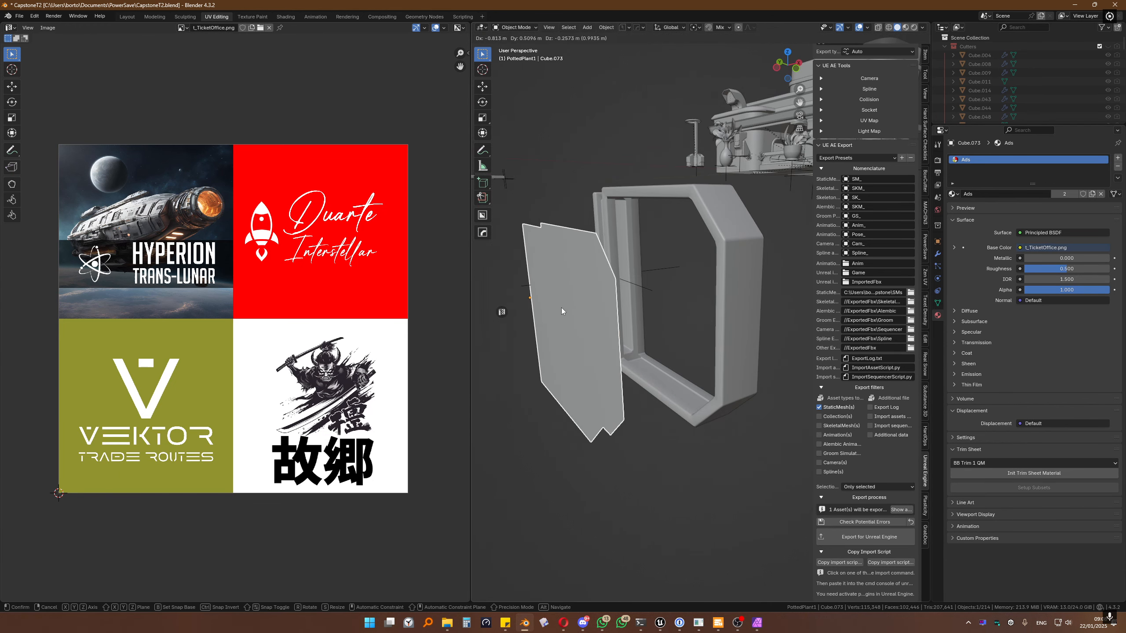
{"action": "left_click", "coordinate": [570, 311]}
{"action": "middle_click_drag", "start_coordinate": [570, 310], "coordinate": [688, 282]}
{"action": "key", "text": "ctrl+z"}
{"action": "key", "text": "Tab"}
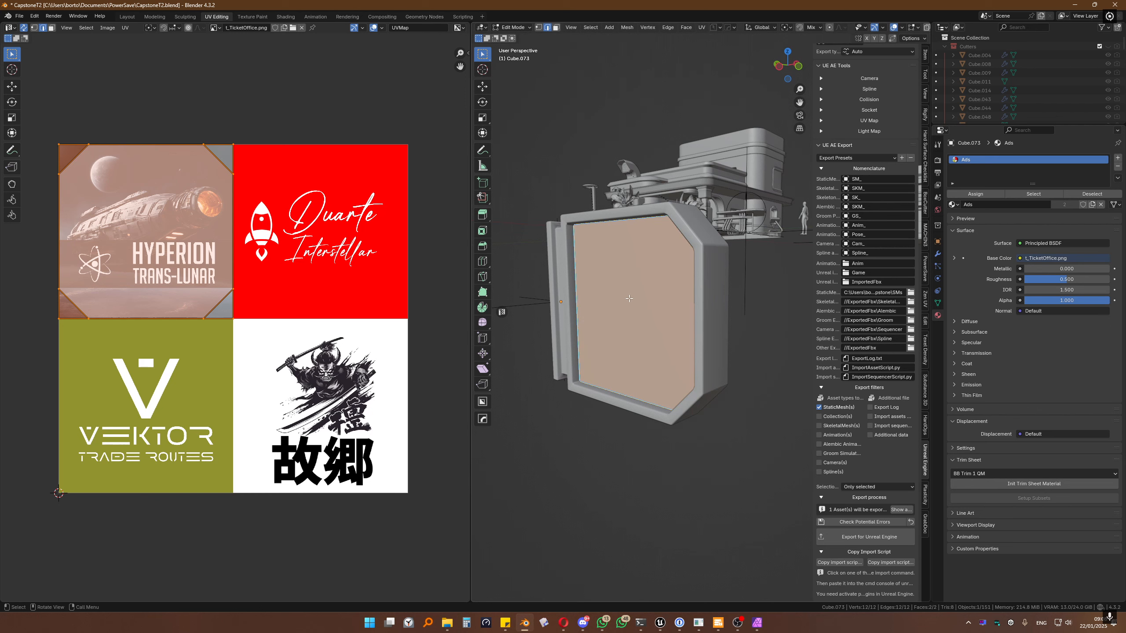
{"action": "scroll", "coordinate": [217, 248], "scroll_direction": "up", "scroll_amount": 3}
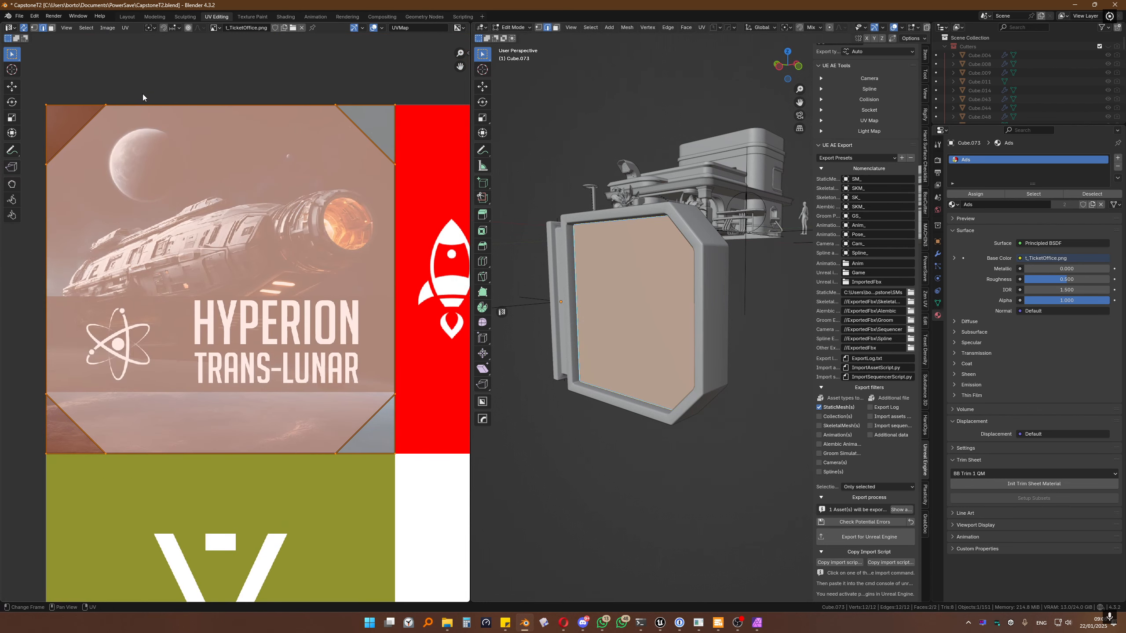
Step: Select the hexagonal panel face in face-select mode and re-centre the UV view
{"action": "left_click", "coordinate": [143, 98]}
{"action": "key", "text": "3"}
{"action": "left_click", "coordinate": [252, 277]}
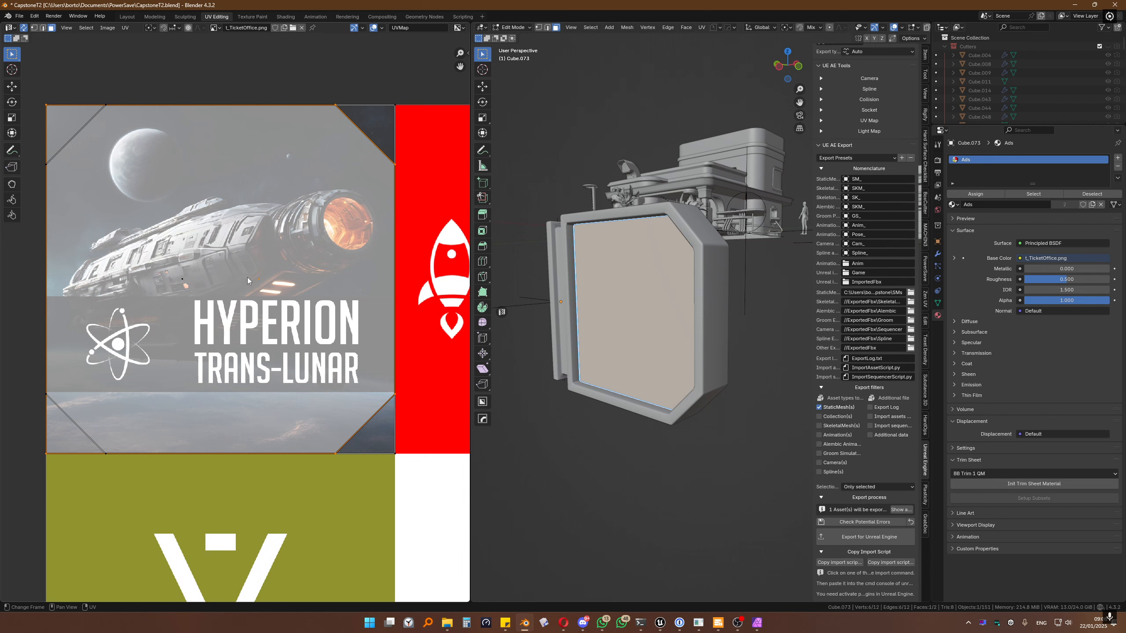
{"action": "left_click", "coordinate": [377, 127]}
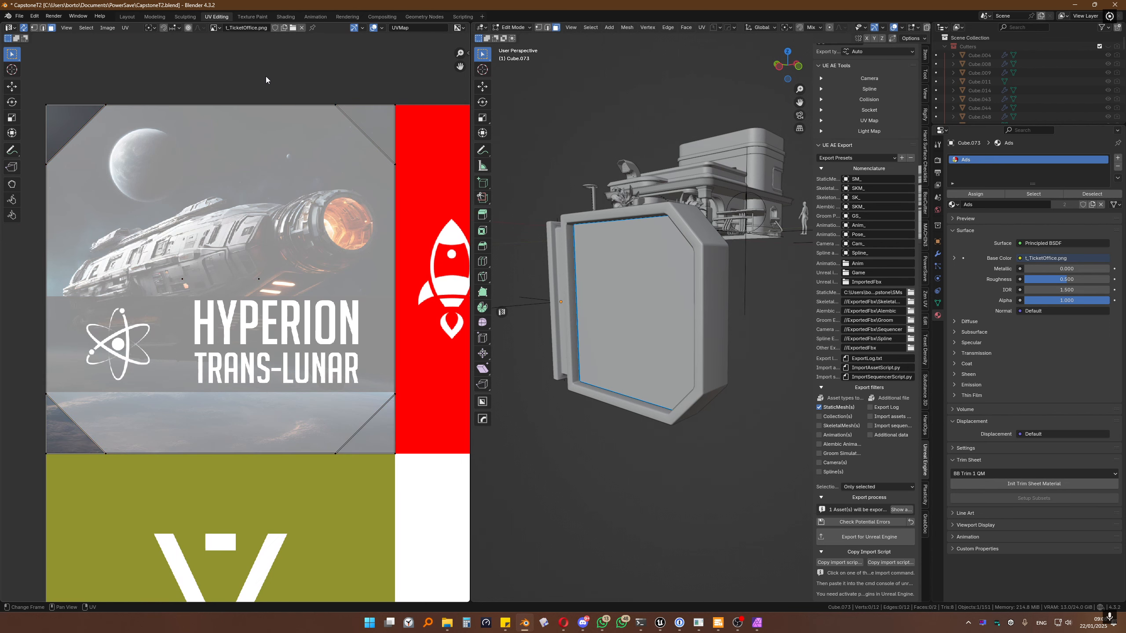
{"action": "scroll", "coordinate": [269, 153], "scroll_direction": "down", "scroll_amount": 3}
{"action": "key", "text": "Home"}
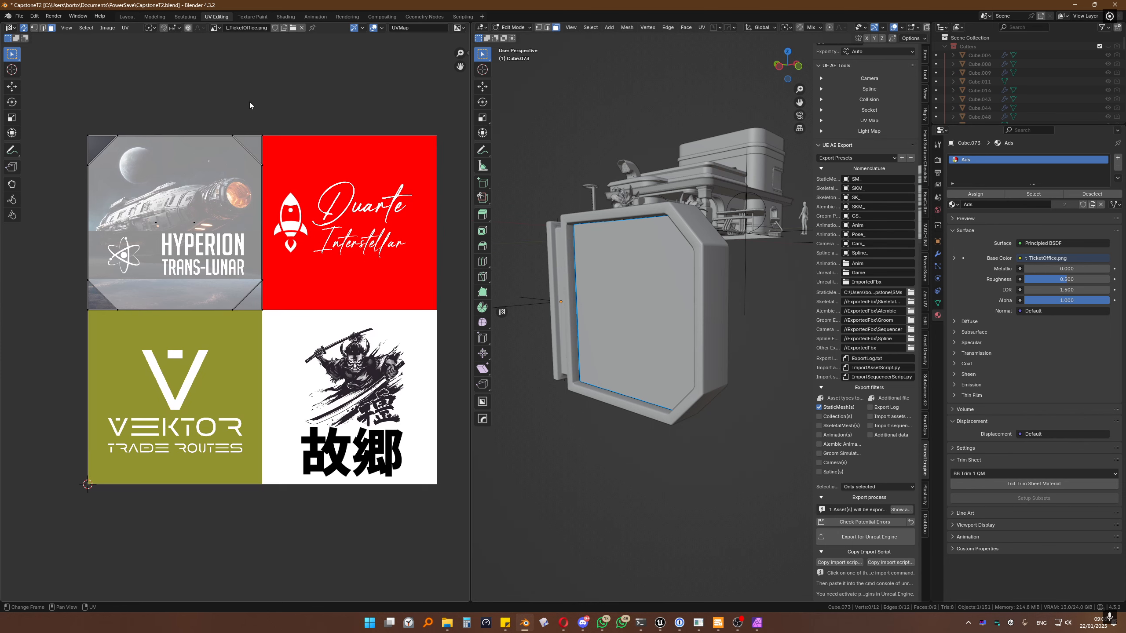
Step: Inspect the panel's UVs over the Hyperion tile, then bring up t_TicketOffice.png in Affinity Photo
{"action": "scroll", "coordinate": [264, 103], "scroll_direction": "up", "scroll_amount": 1}
{"action": "middle_click_drag", "start_coordinate": [263, 101], "coordinate": [238, 108]}
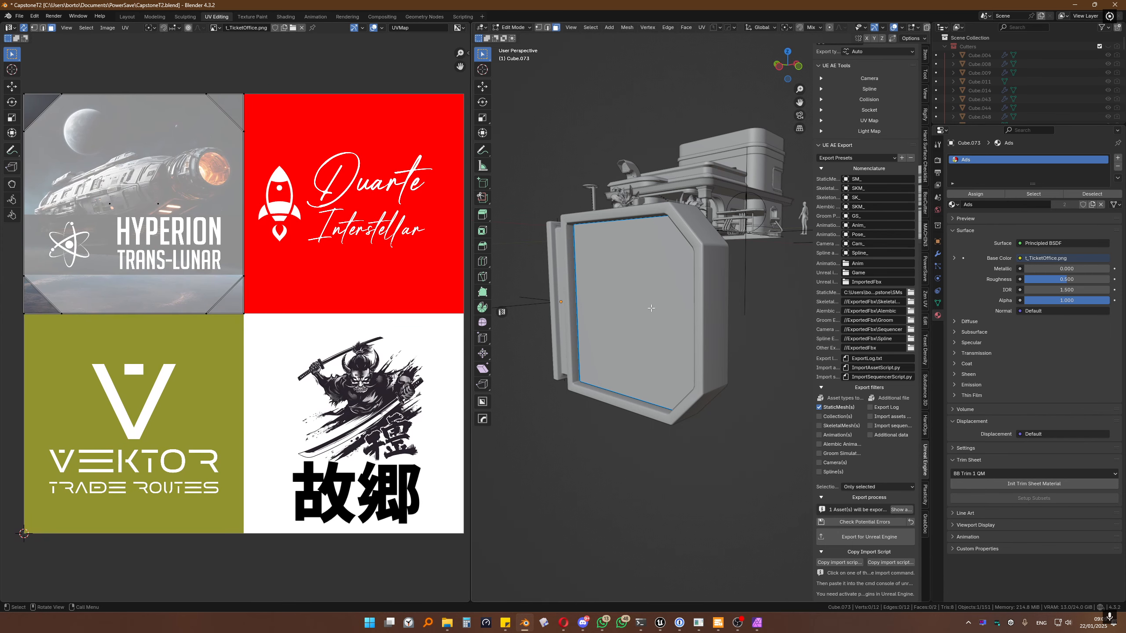
{"action": "scroll", "coordinate": [440, 274], "scroll_direction": "down", "scroll_amount": 1}
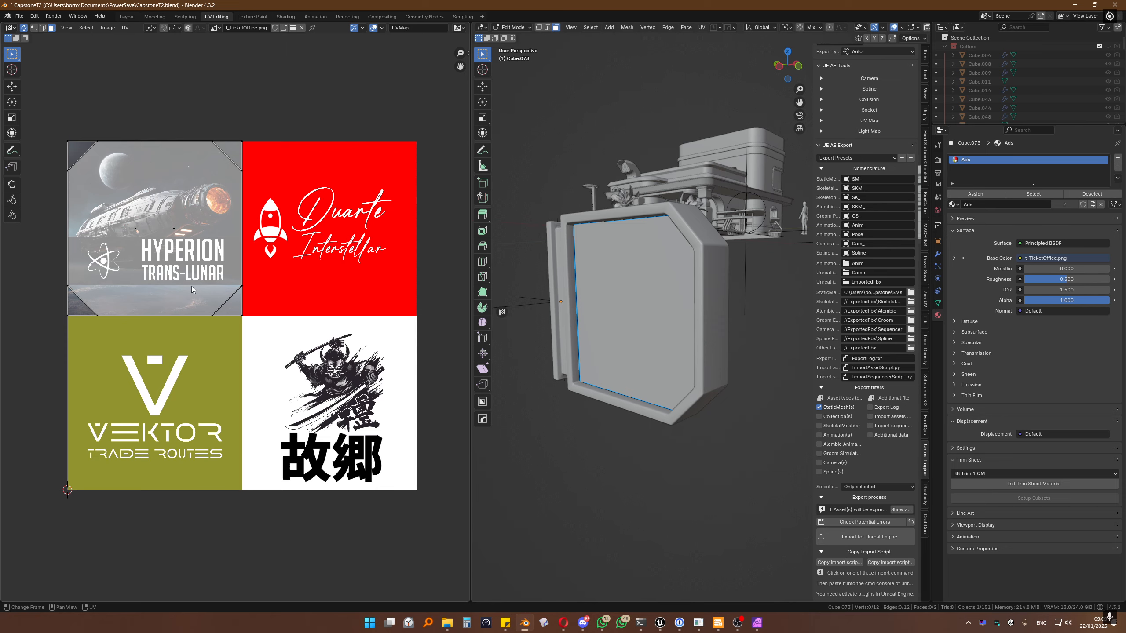
{"action": "scroll", "coordinate": [192, 286], "scroll_direction": "up", "scroll_amount": 3}
{"action": "scroll", "coordinate": [191, 285], "scroll_direction": "down", "scroll_amount": 2}
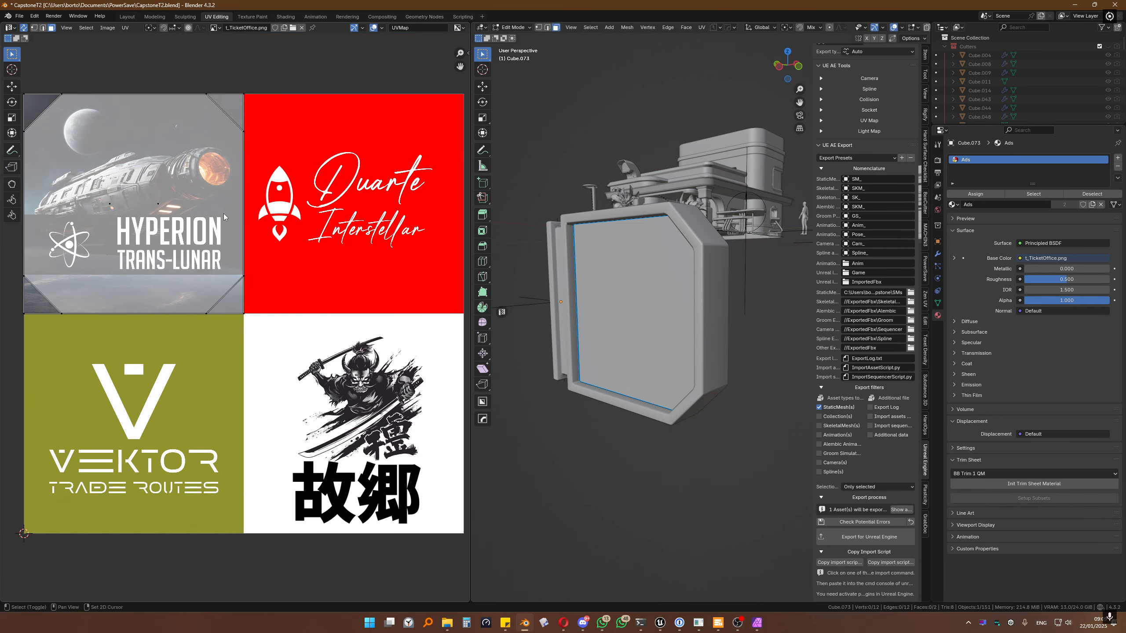
{"action": "middle_click_drag", "start_coordinate": [223, 213], "coordinate": [217, 214]}
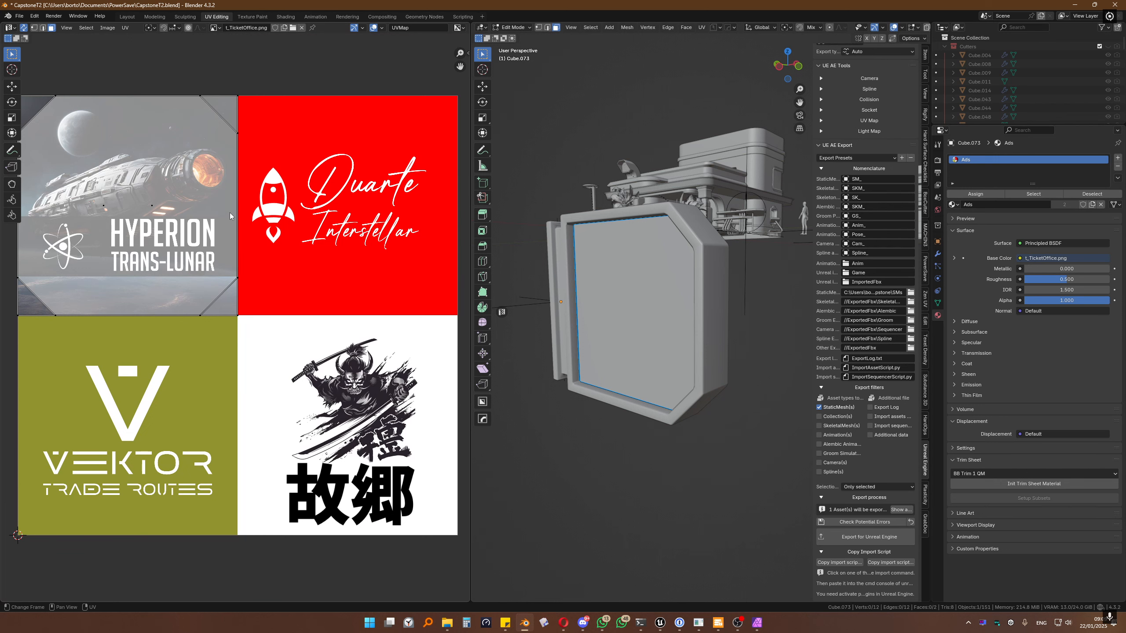
{"action": "middle_click_drag", "start_coordinate": [226, 211], "coordinate": [222, 207], "text": "shift"}
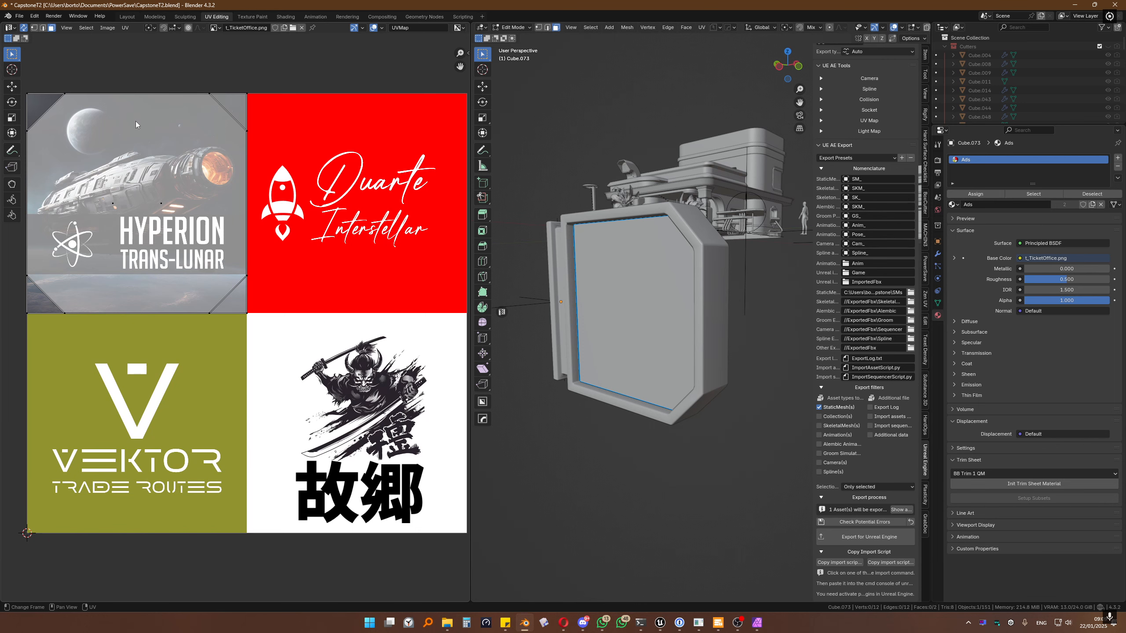
{"action": "left_click", "coordinate": [754, 621]}
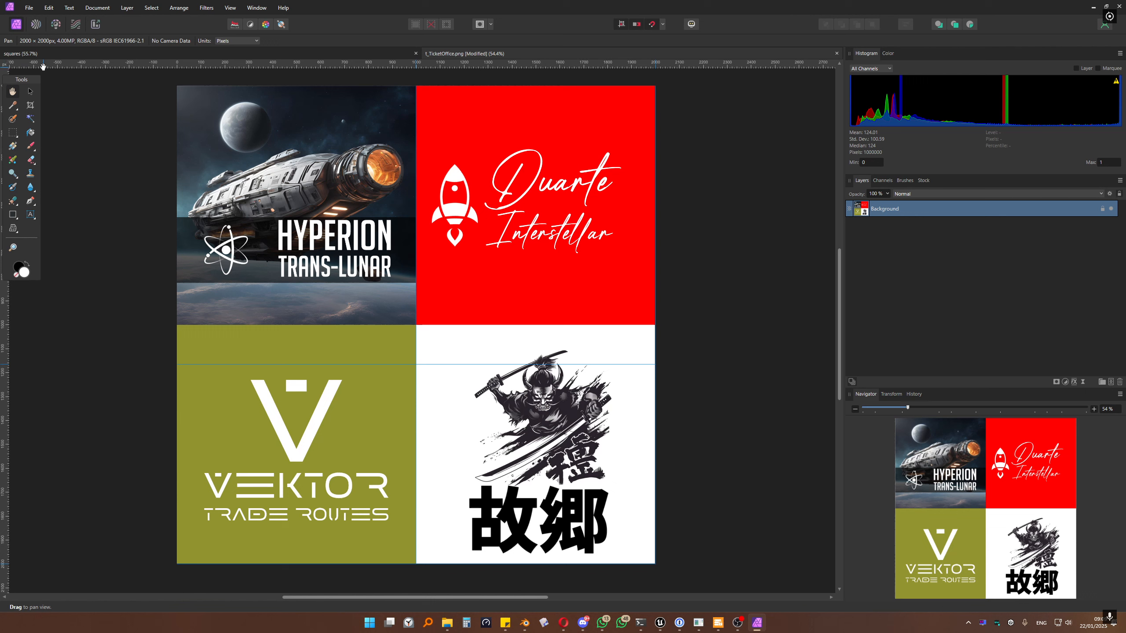
Step: Place vertical guides at the 1000 px tile border and the texture's right edge, then minimise Affinity Photo
{"action": "key", "text": "v"}
{"action": "left_click_drag", "start_coordinate": [3, 317], "coordinate": [226, 250]}
{"action": "left_click_drag", "start_coordinate": [278, 186], "coordinate": [297, 168]}
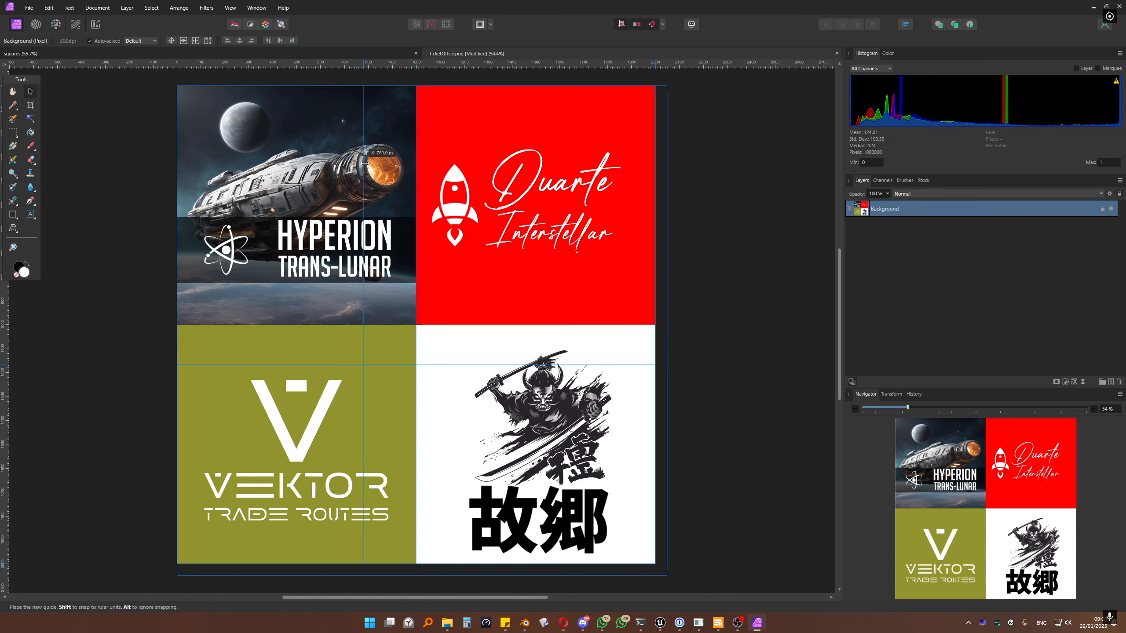
{"action": "left_click_drag", "start_coordinate": [404, 162], "coordinate": [337, 162]}
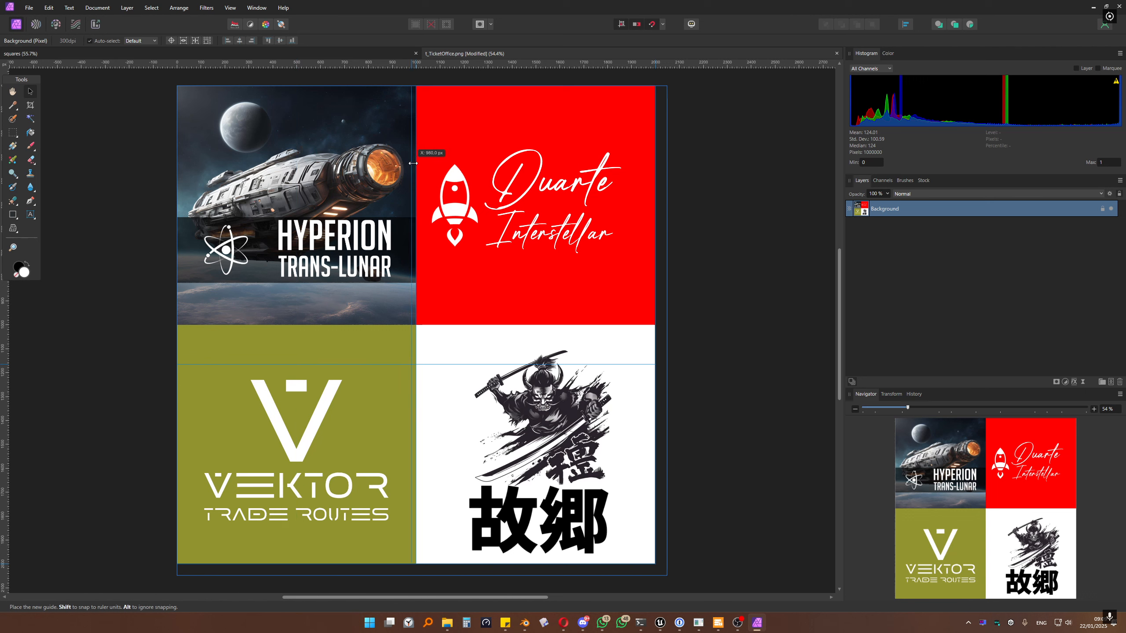
{"action": "mouse_move", "coordinate": [412, 163]}
{"action": "left_mouse_down"}
{"action": "mouse_move", "coordinate": [667, 166]}
{"action": "mouse_move", "coordinate": [416, 152]}
{"action": "left_mouse_up"}
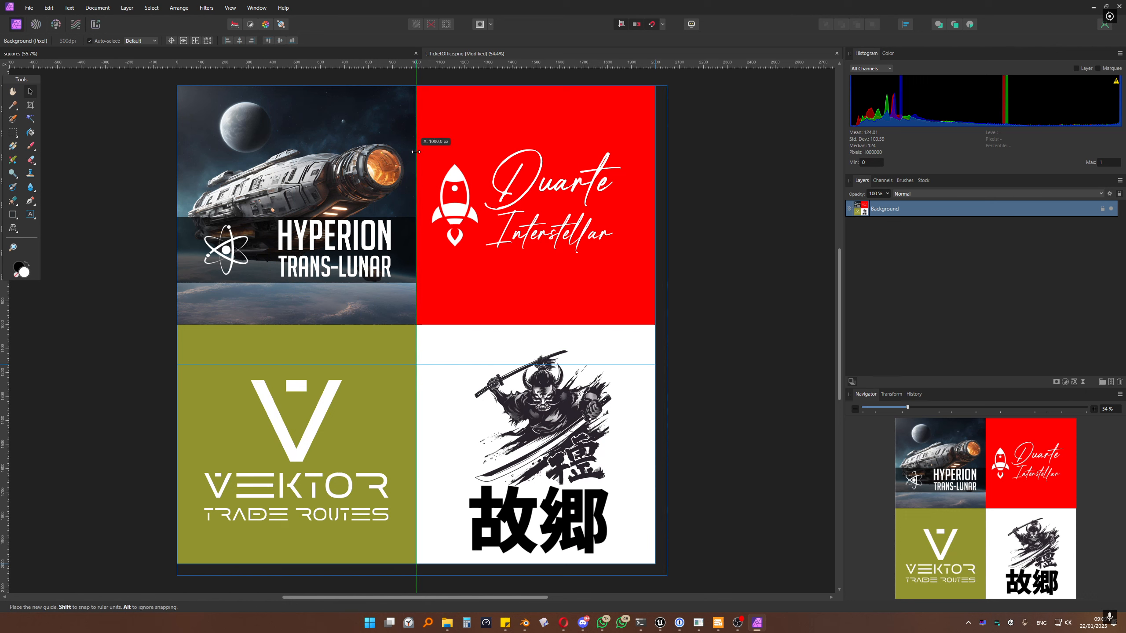
{"action": "left_click_drag", "start_coordinate": [415, 152], "coordinate": [415, 307]}
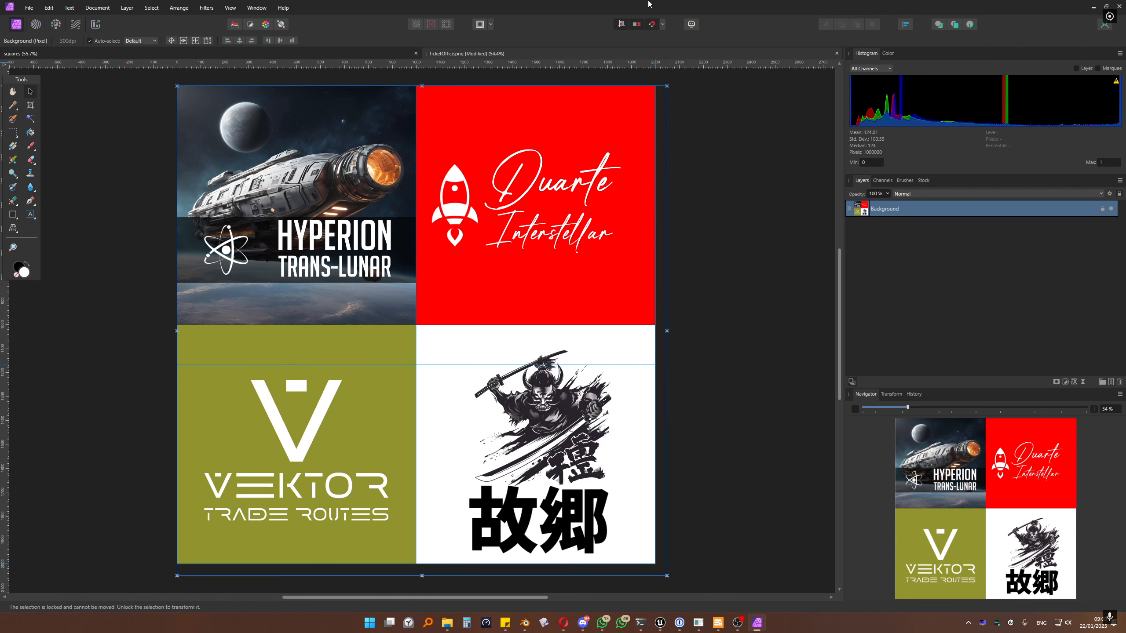
{"action": "left_click", "coordinate": [1092, 7]}
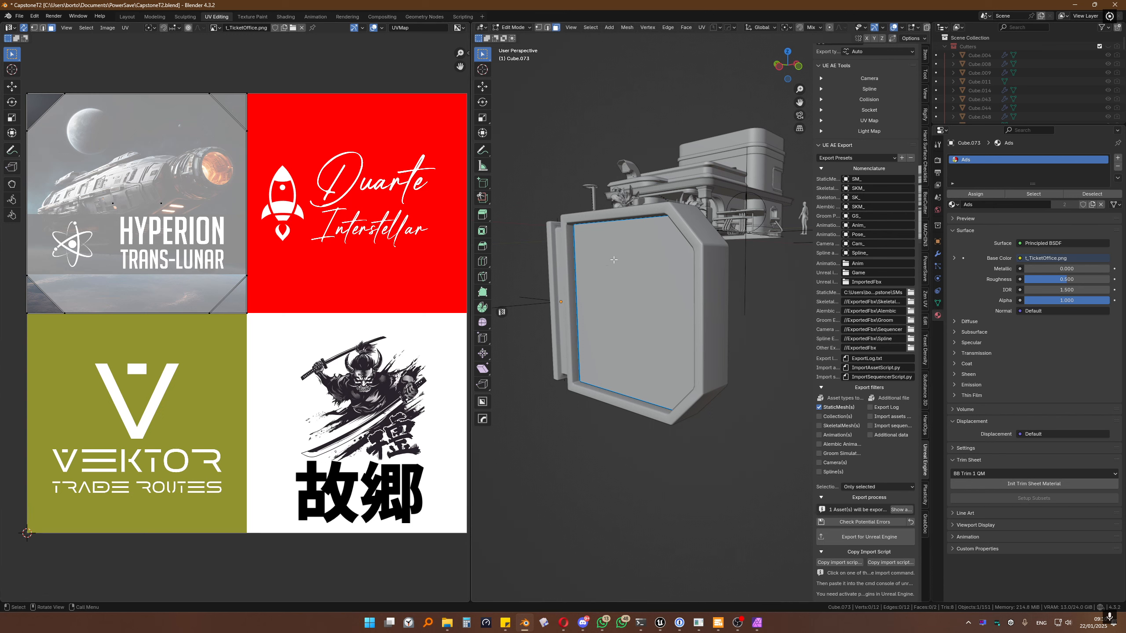
Step: Return the sign to Object Mode with its frame selected, then minimise Blender back to Unreal
{"action": "middle_click_drag", "start_coordinate": [547, 243], "coordinate": [583, 263]}
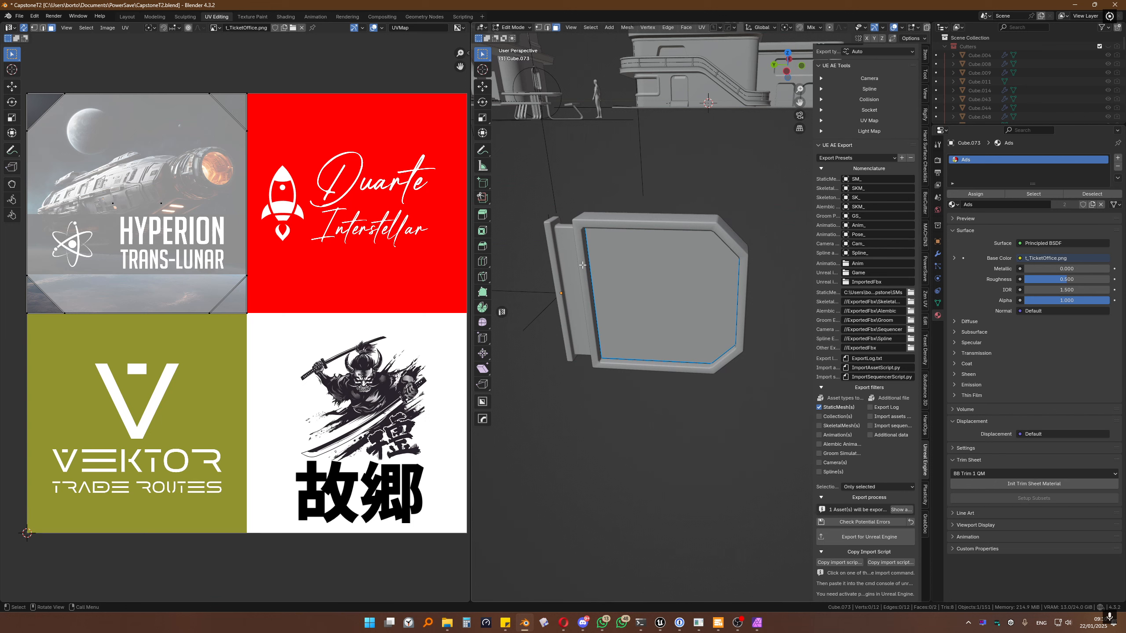
{"action": "key", "text": "Tab"}
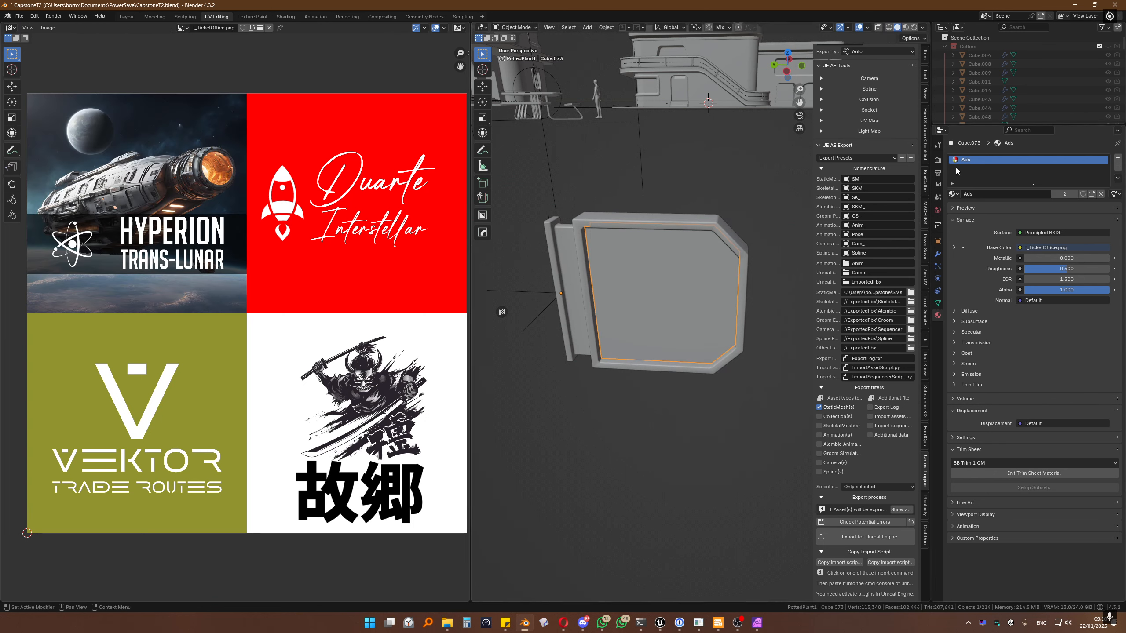
{"action": "left_click", "coordinate": [658, 218]}
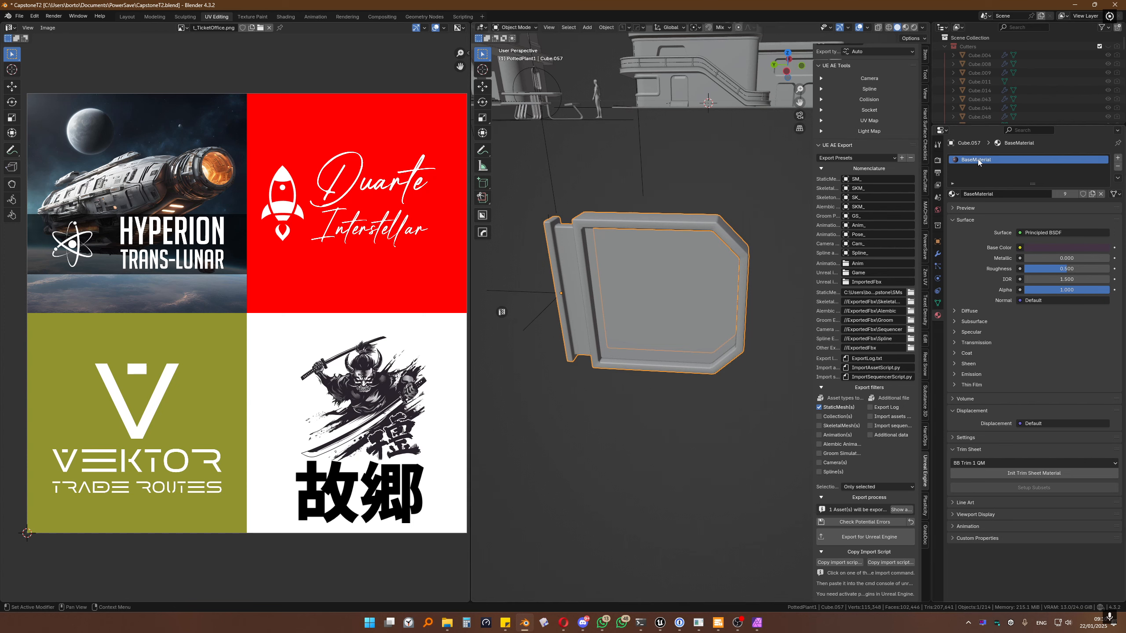
{"action": "left_click", "coordinate": [1074, 5]}
{"action": "right_click_drag", "start_coordinate": [466, 263], "coordinate": [410, 249]}
{"action": "key", "text": "ctrl+space"}
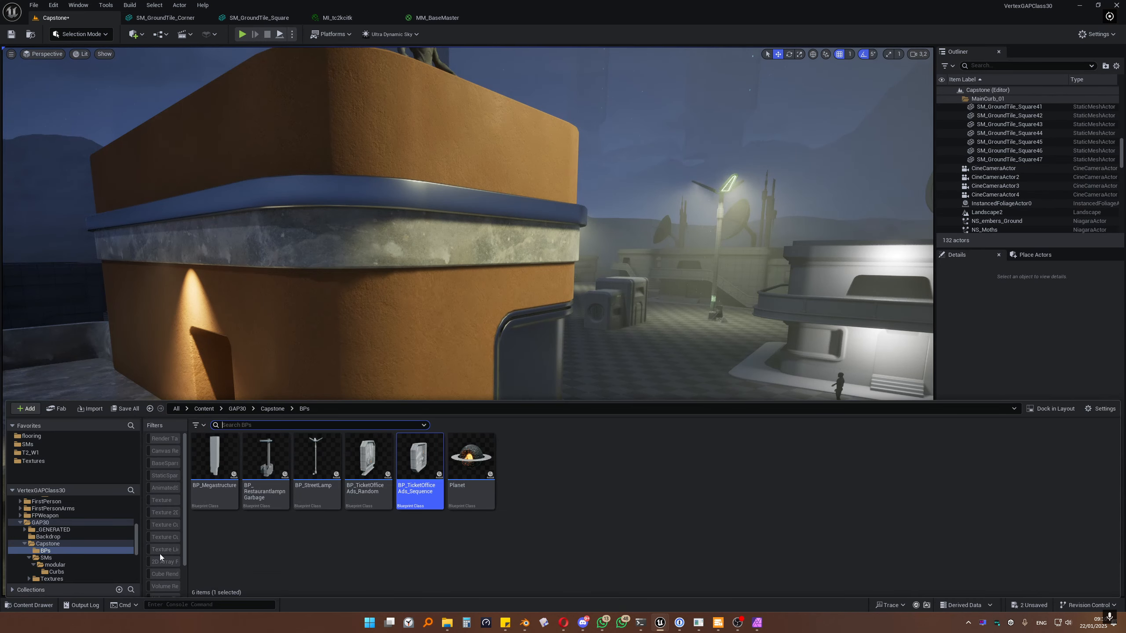
Step: Browse to the Tutorial folder, inspect the SM_Ads mesh, then go back to the Capstone level
{"action": "scroll", "coordinate": [71, 550], "scroll_direction": "down", "scroll_amount": 5}
{"action": "left_click", "coordinate": [50, 552]}
{"action": "scroll", "coordinate": [49, 559], "scroll_direction": "down", "scroll_amount": 3}
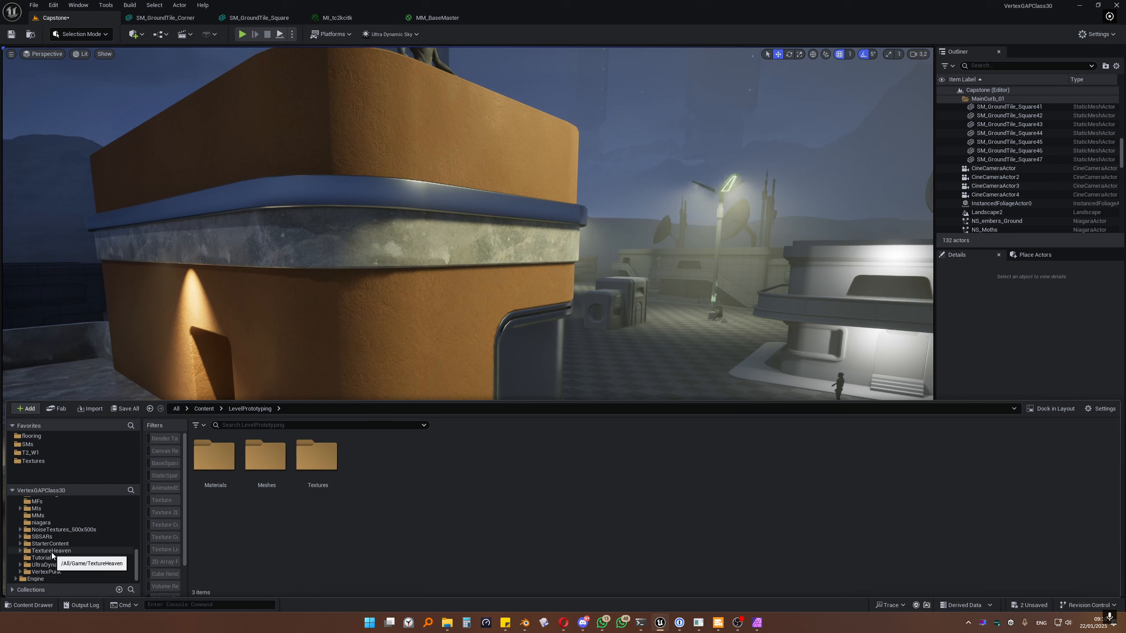
{"action": "left_click", "coordinate": [42, 558]}
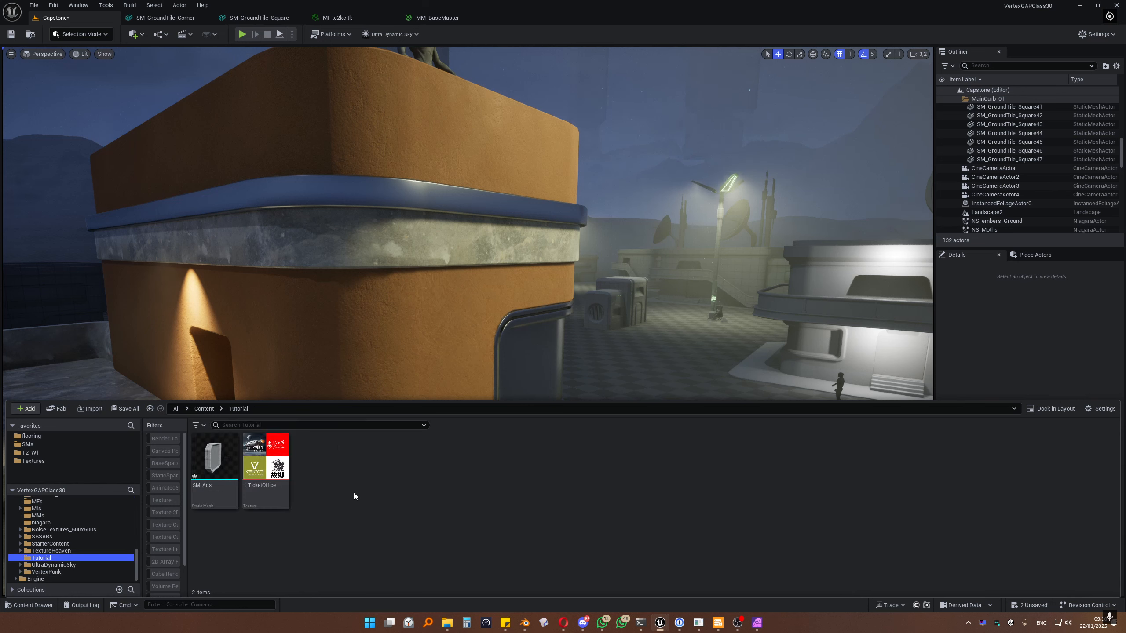
{"action": "left_click", "coordinate": [201, 488]}
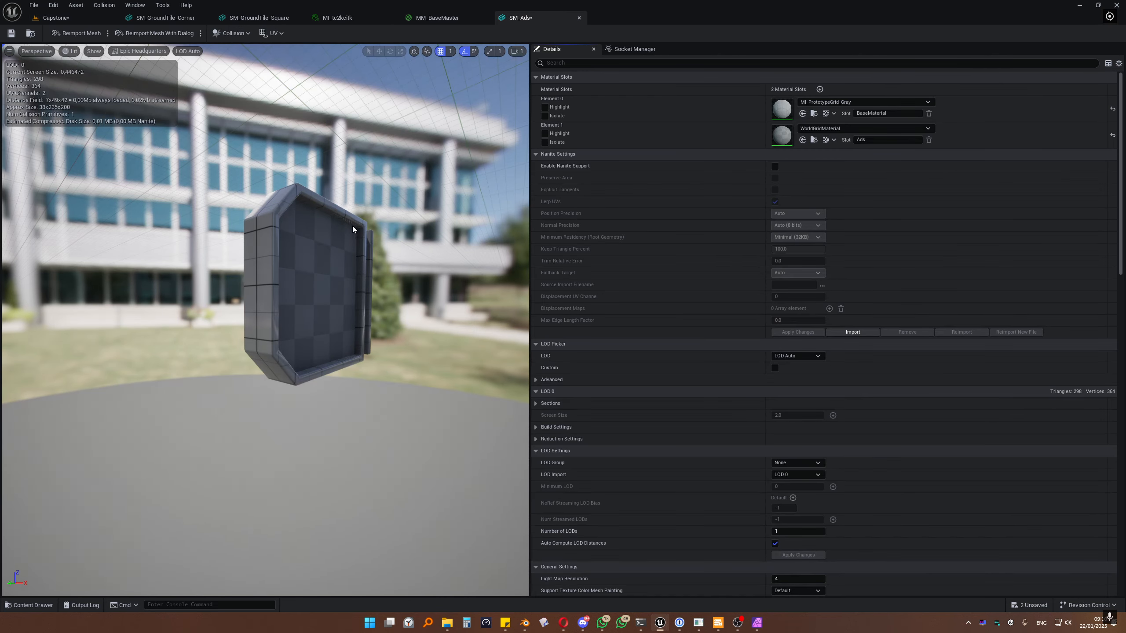
{"action": "left_click_drag", "start_coordinate": [341, 238], "coordinate": [213, 243]}
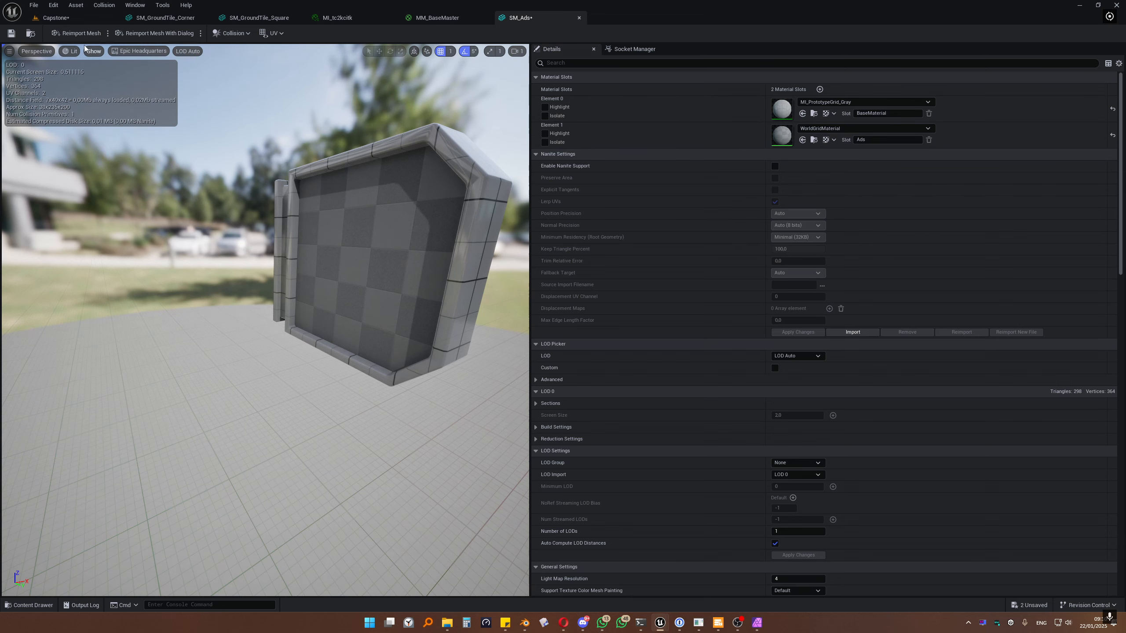
{"action": "left_click", "coordinate": [55, 17]}
{"action": "key", "text": "ctrl+space"}
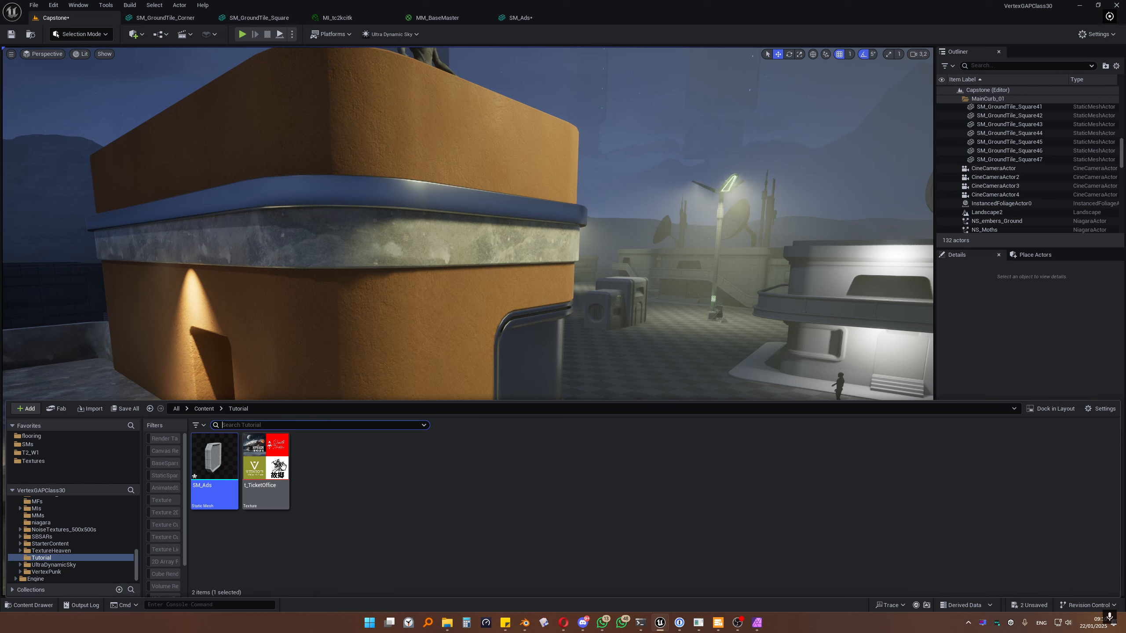
{"action": "left_click", "coordinate": [335, 469]}
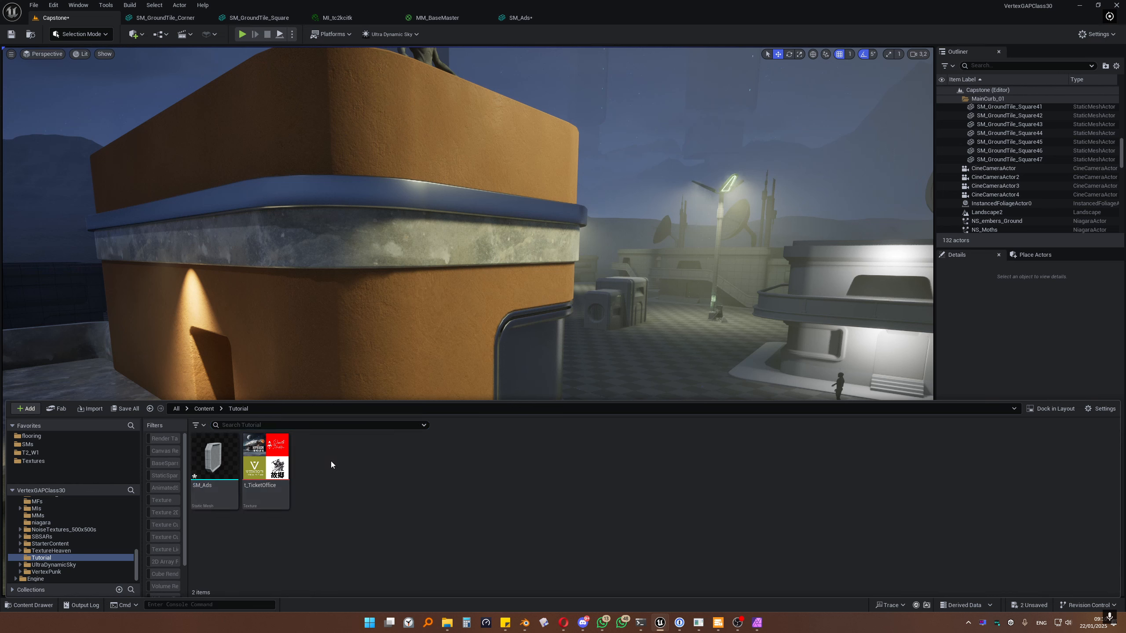
Step: Create a new material named MM_Ads in the Tutorial folder and open it
{"action": "key", "text": "ctrl+space"}
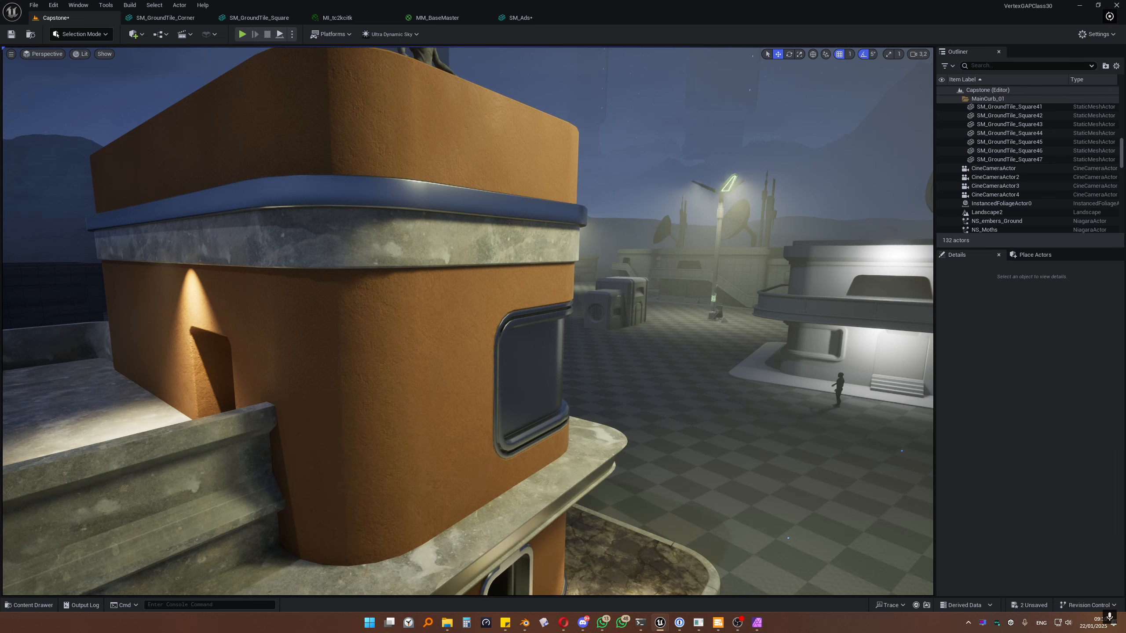
{"action": "left_click", "coordinate": [424, 489]}
{"action": "key", "text": "ctrl+space"}
{"action": "right_click", "coordinate": [399, 483]}
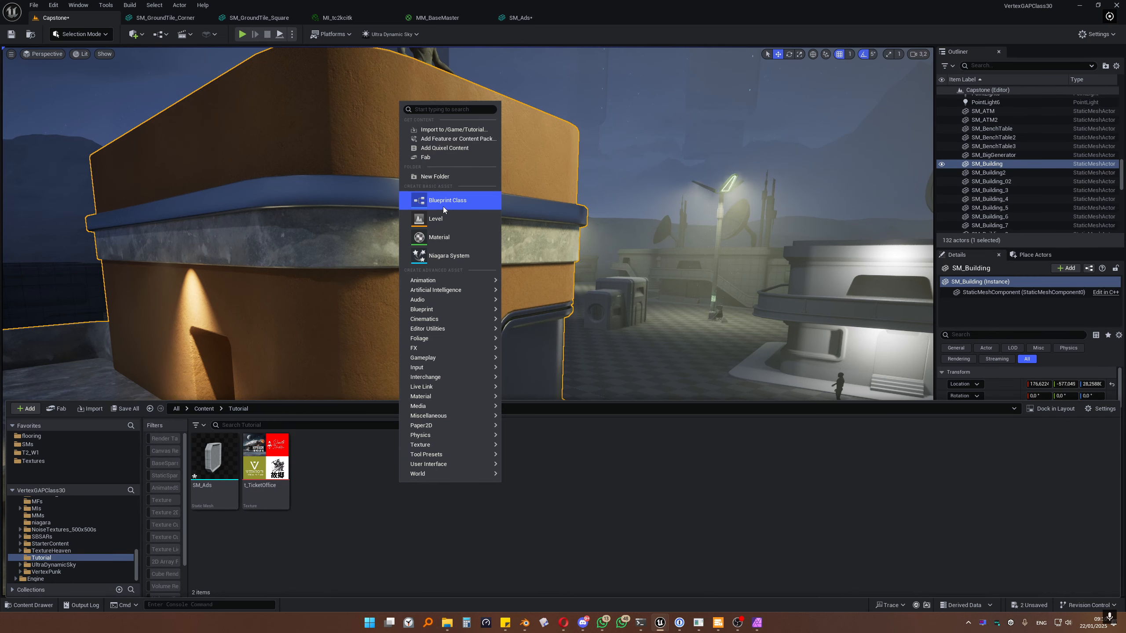
{"action": "left_click", "coordinate": [437, 237]}
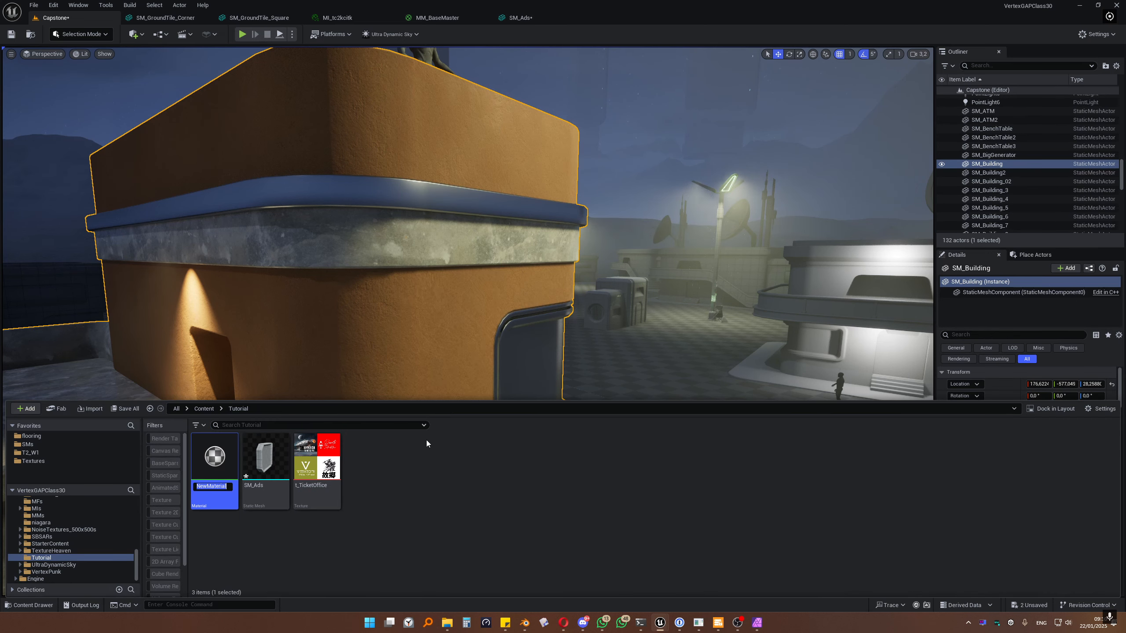
{"action": "type", "text": "MM_Ads"}
{"action": "key", "text": "Return"}
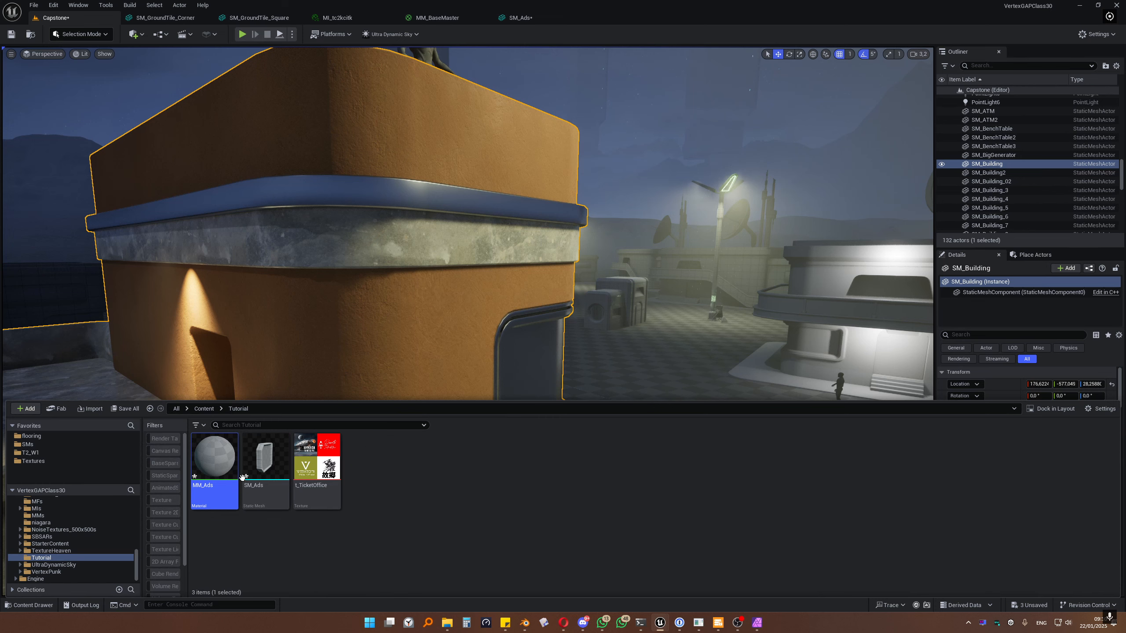
{"action": "double_click", "coordinate": [230, 457]}
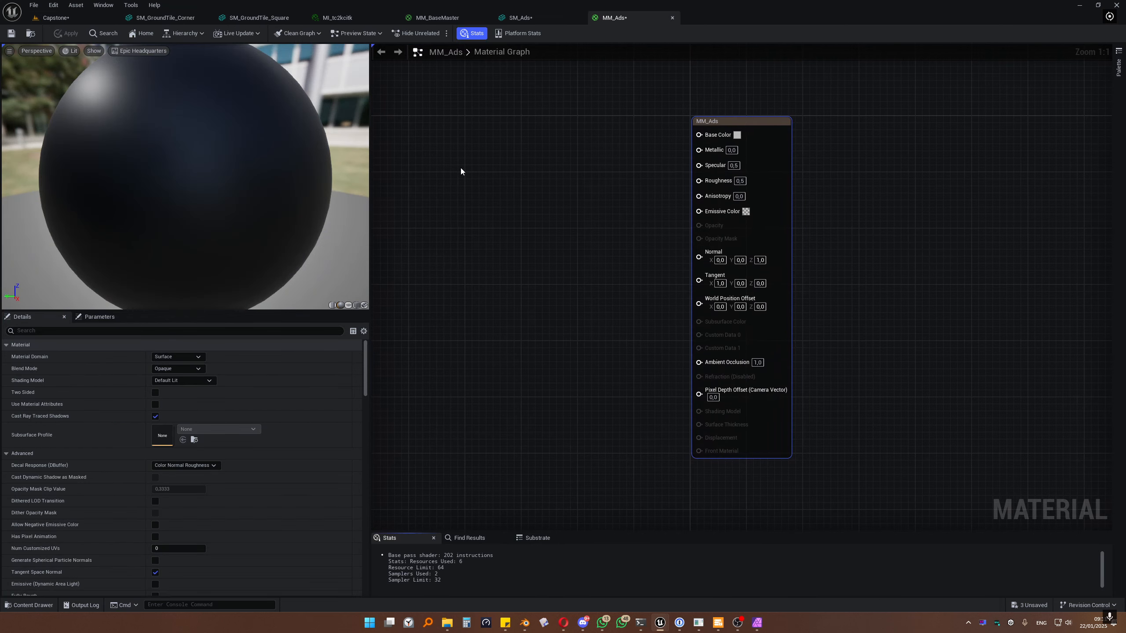
Step: Add a t_TicketOffice Texture Sample to the graph and feed its RGB into a Multiply node
{"action": "key", "text": "ctrl+space"}
{"action": "left_click_drag", "start_coordinate": [317, 457], "coordinate": [571, 152]}
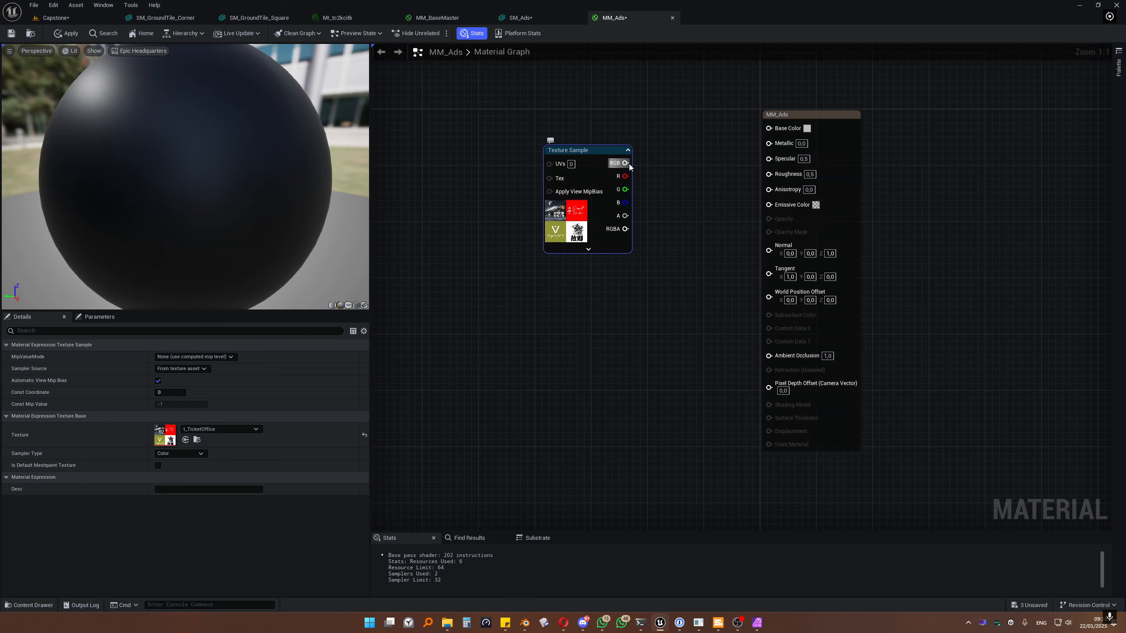
{"action": "left_click_drag", "start_coordinate": [625, 163], "coordinate": [501, 180]}
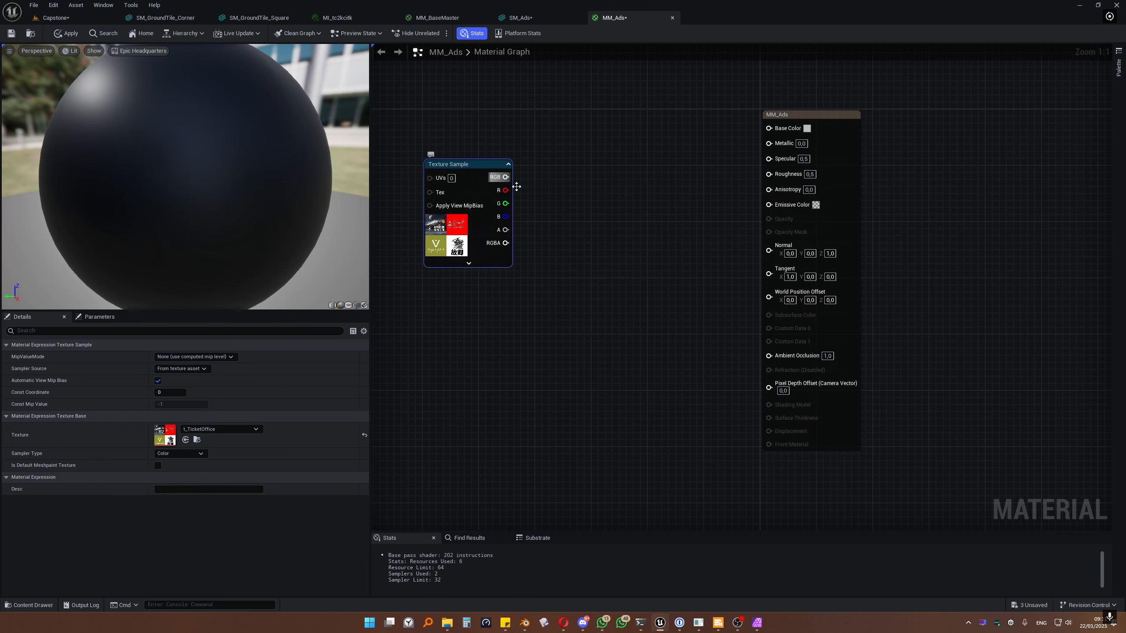
{"action": "right_click_drag", "start_coordinate": [588, 254], "coordinate": [659, 252]}
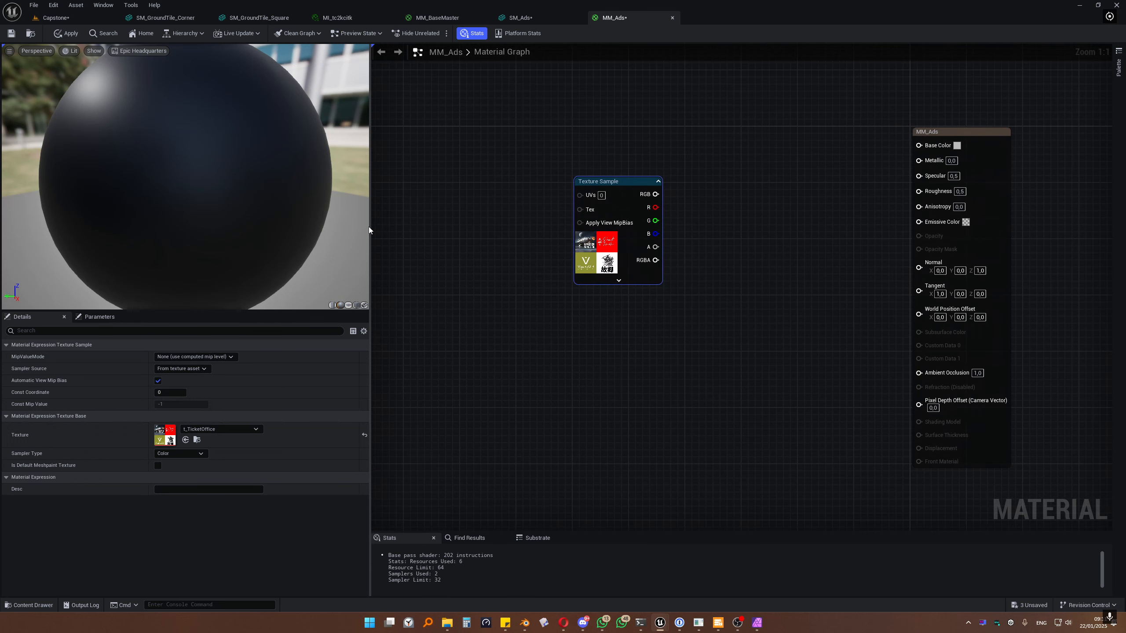
{"action": "left_click_drag", "start_coordinate": [369, 224], "coordinate": [253, 224]}
{"action": "right_click_drag", "start_coordinate": [566, 288], "coordinate": [610, 266]}
{"action": "left_click_drag", "start_coordinate": [575, 185], "coordinate": [674, 240]}
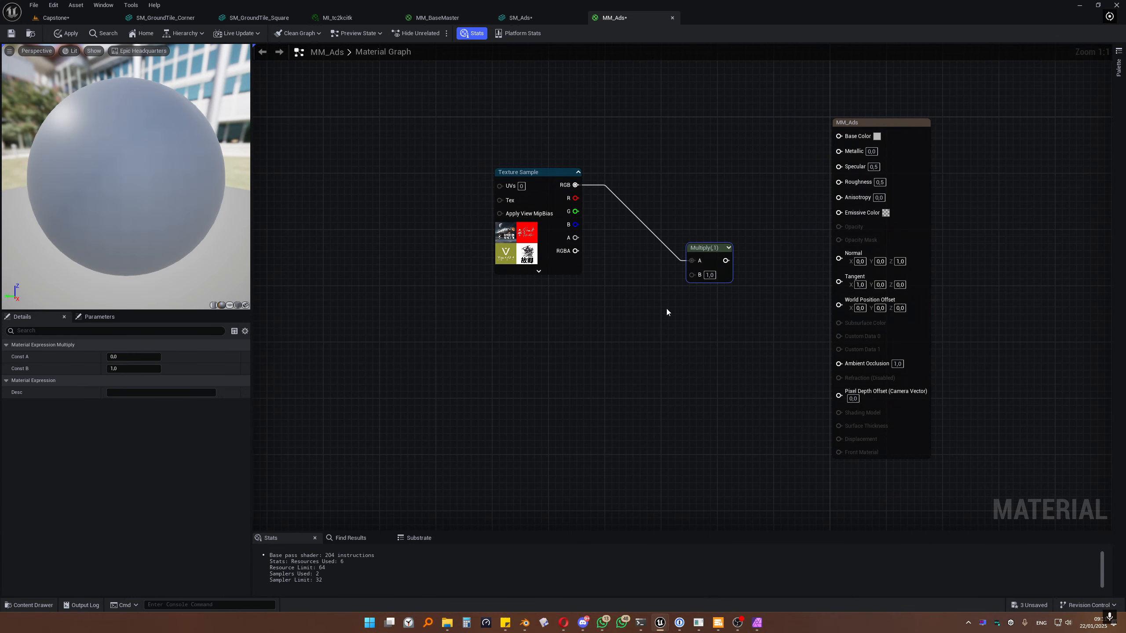
Step: Remove the stray Multiply, wire Multiply into Emissive Color, and feed a constant into its B input
{"action": "key", "text": "m"}
{"action": "left_click", "coordinate": [669, 349]}
{"action": "key", "text": "Delete"}
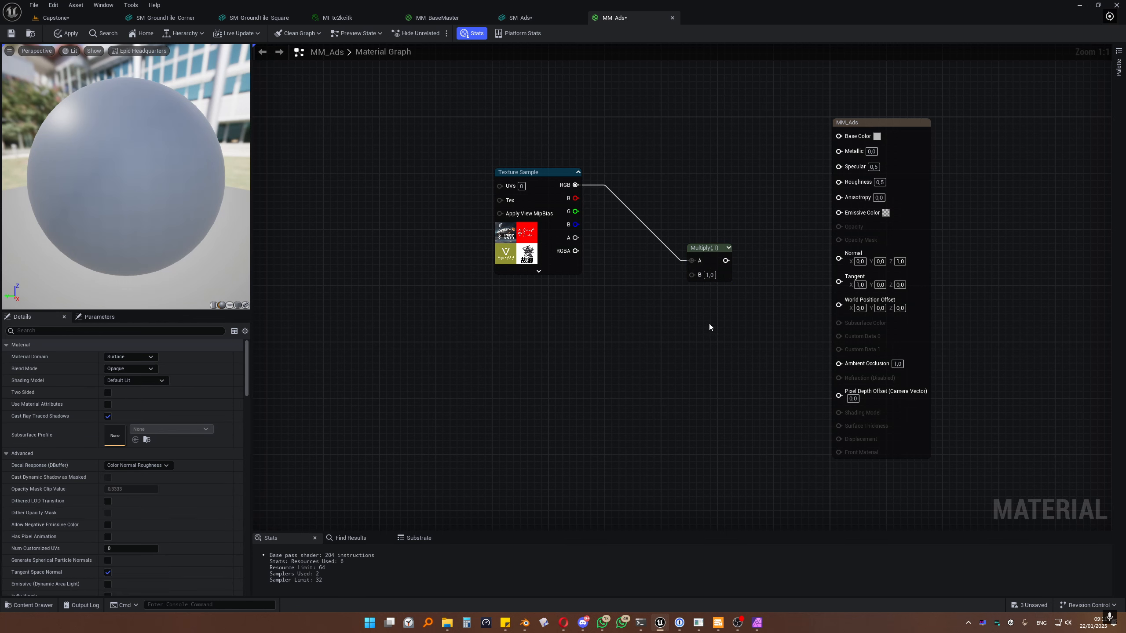
{"action": "left_click_drag", "start_coordinate": [702, 247], "coordinate": [838, 212]}
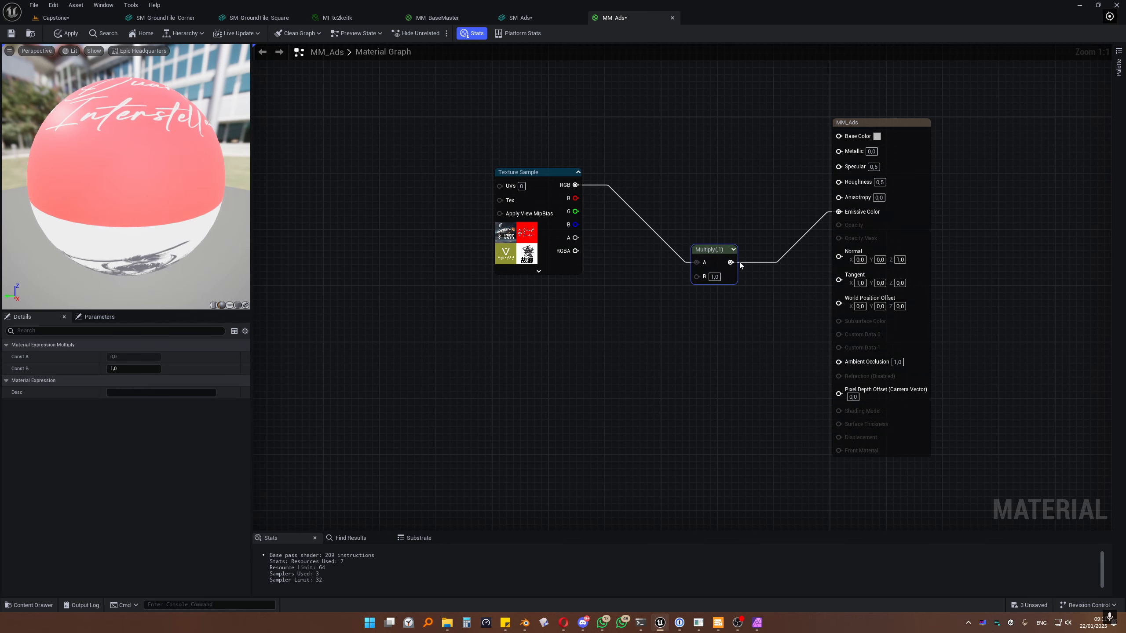
{"action": "left_click_drag", "start_coordinate": [721, 241], "coordinate": [721, 227]}
{"action": "left_click", "coordinate": [595, 292]}
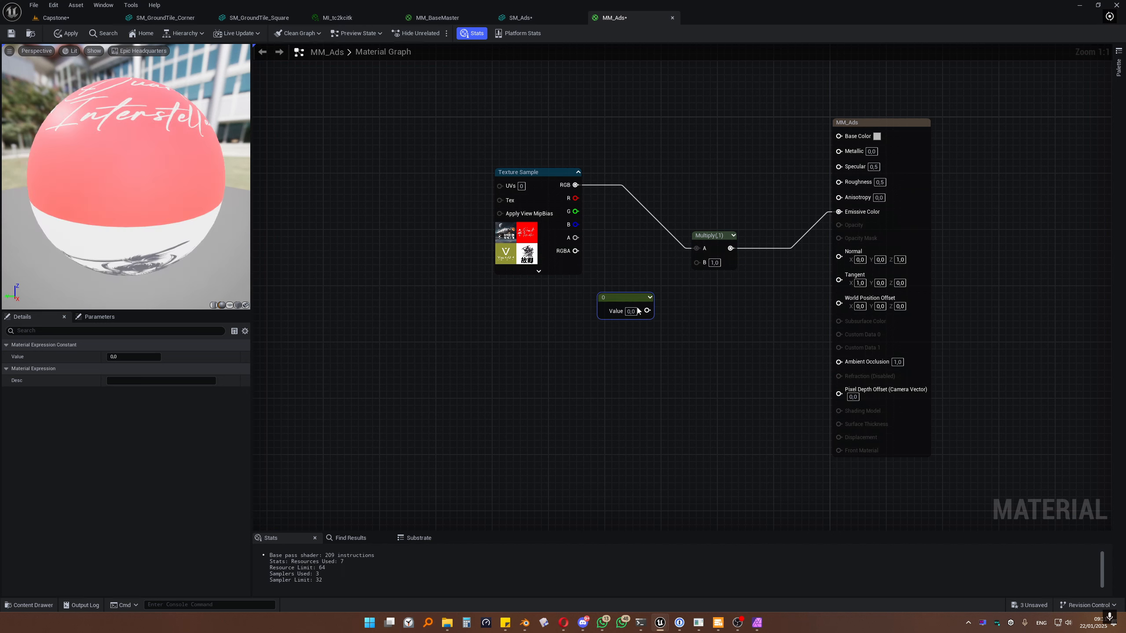
{"action": "left_click_drag", "start_coordinate": [647, 310], "coordinate": [697, 262]}
Step: Convert the constant into an Intensity scalar parameter defaulting to 0.5 and apply the material
{"action": "right_click", "coordinate": [617, 301]}
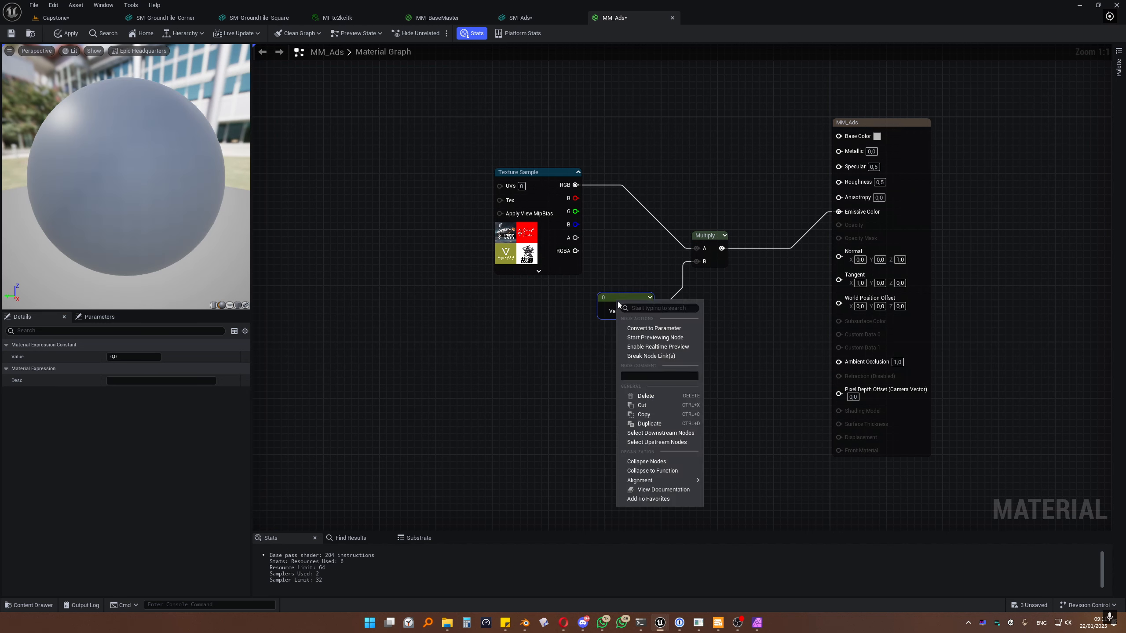
{"action": "left_click", "coordinate": [653, 328]}
{"action": "type", "text": "In"}
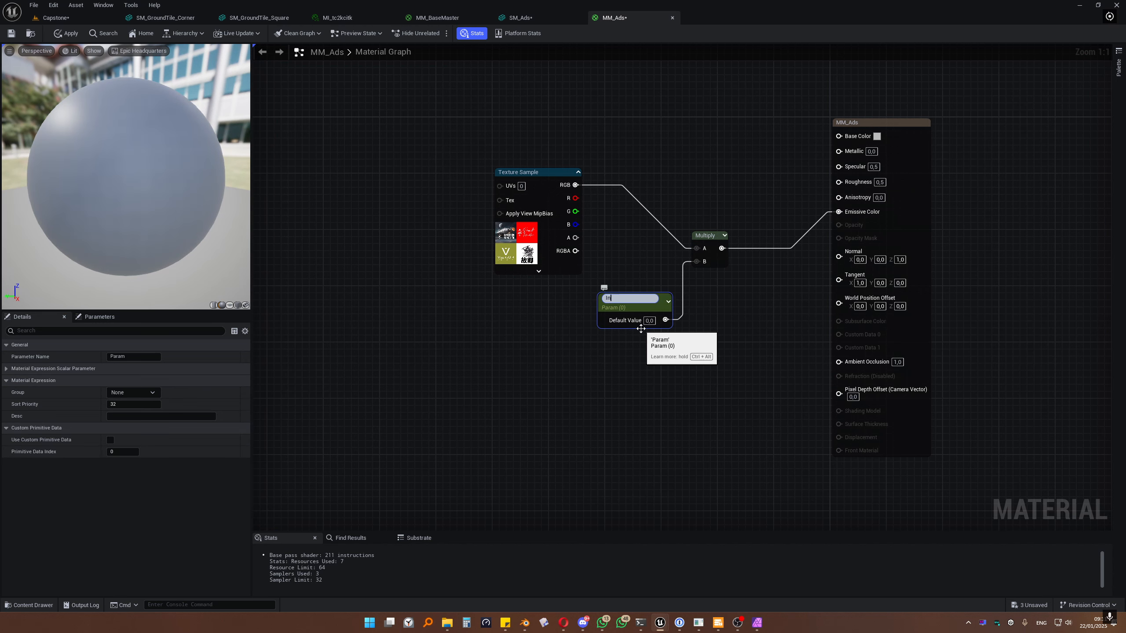
{"action": "type", "text": "tensity"}
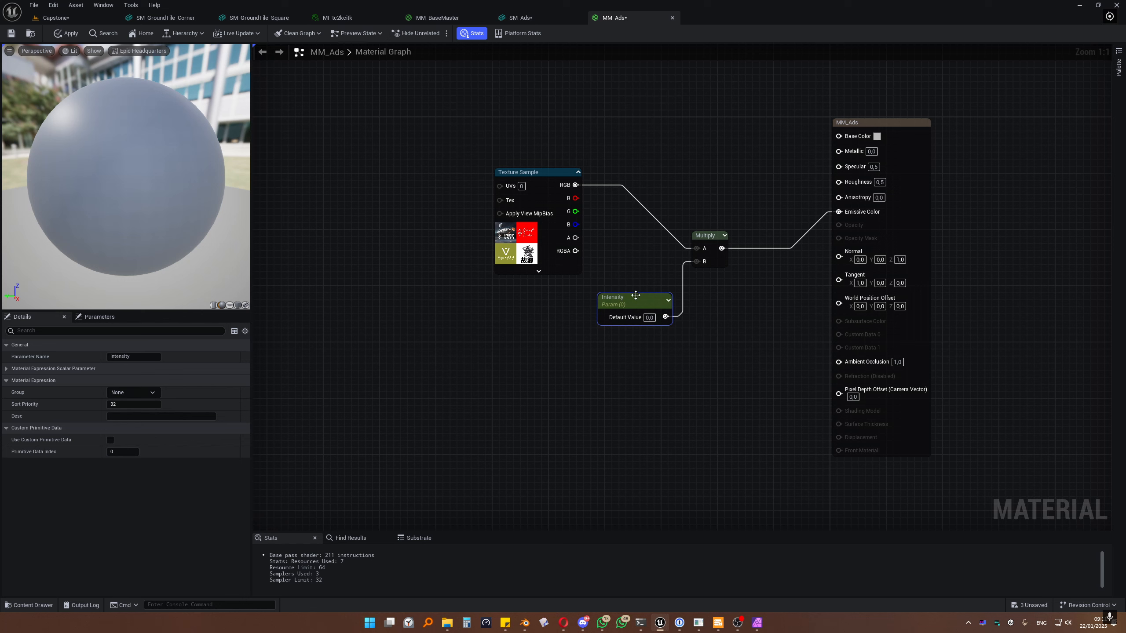
{"action": "key", "text": "Return"}
{"action": "left_click", "coordinate": [650, 318]}
{"action": "type", "text": "0,5"}
{"action": "key", "text": "Return"}
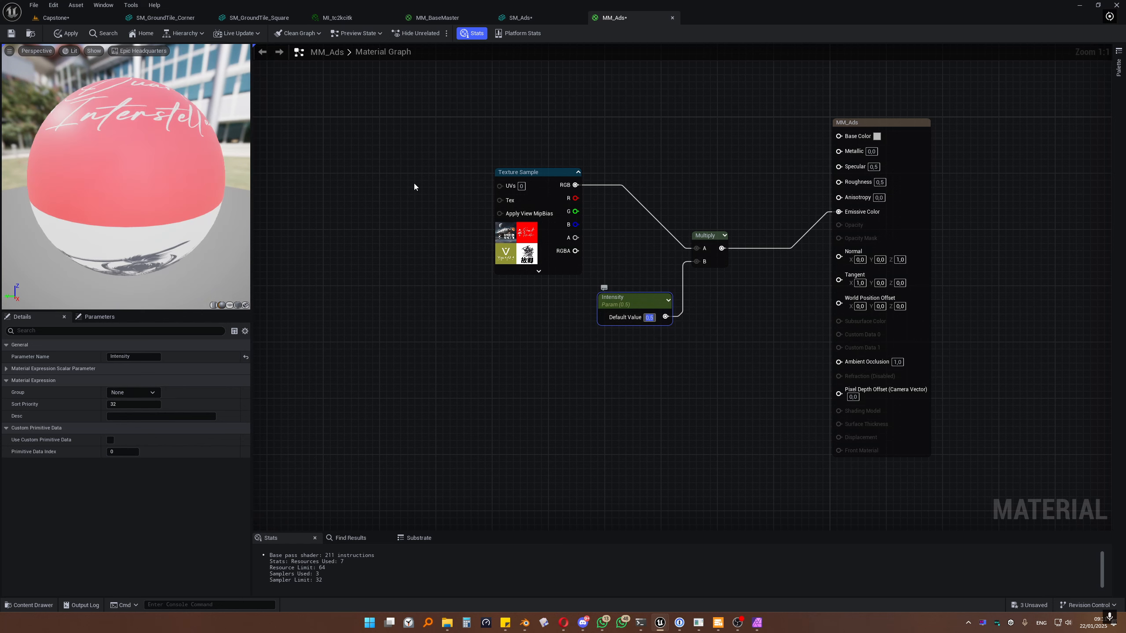
{"action": "left_click", "coordinate": [11, 34]}
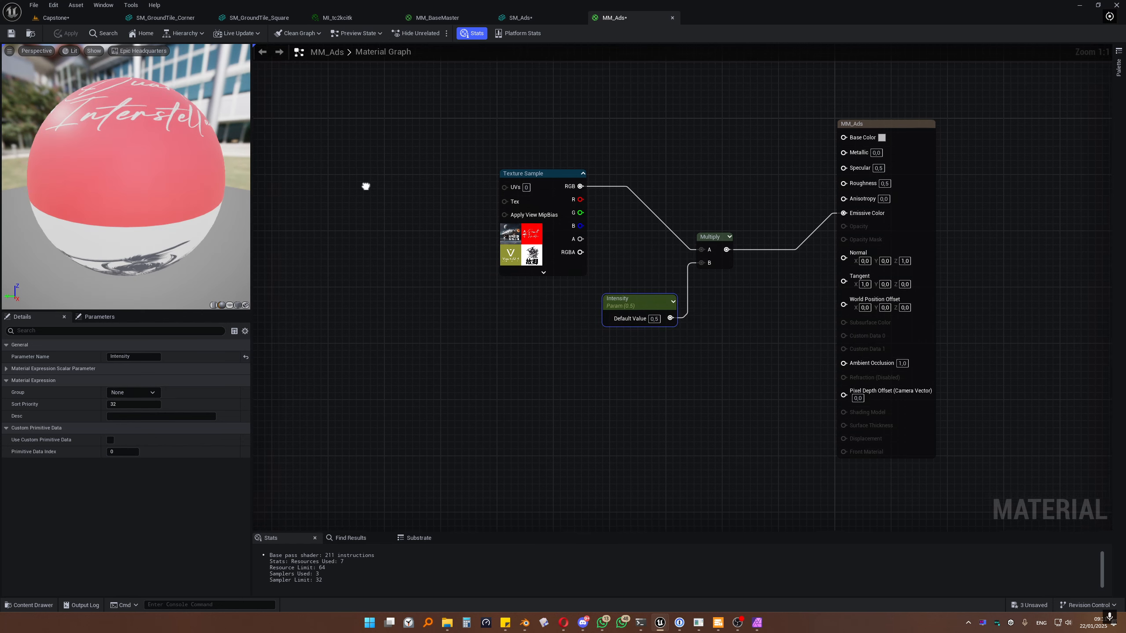
{"action": "right_click_drag", "start_coordinate": [364, 183], "coordinate": [527, 231]}
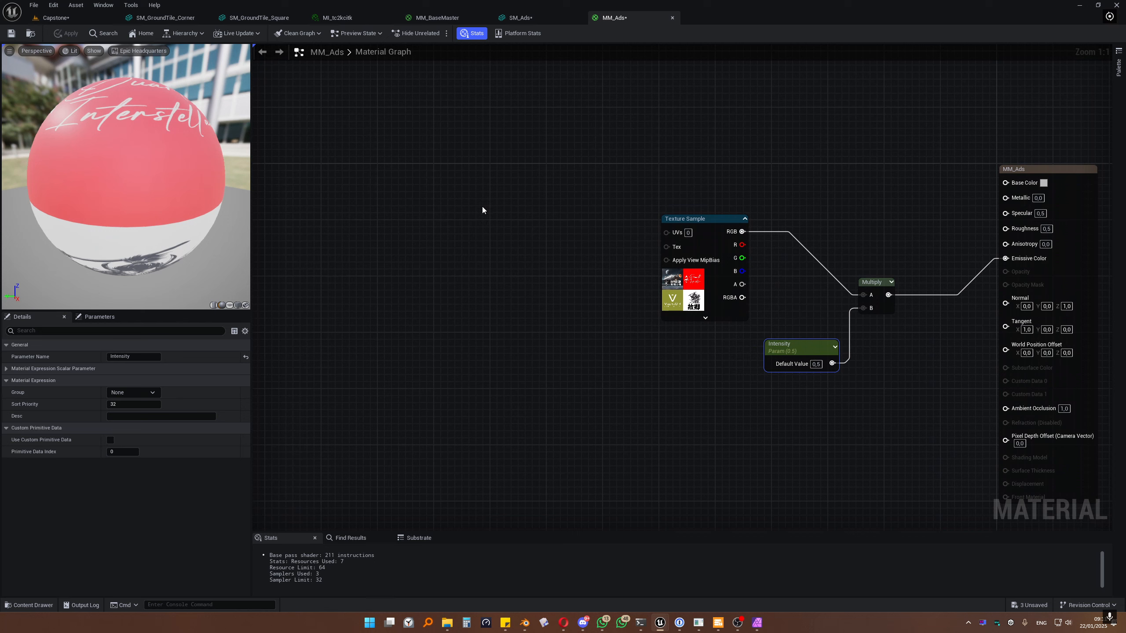
Step: Add an Add node and an Append node, wiring Append into Add's A input
{"action": "left_click", "coordinate": [545, 256]}
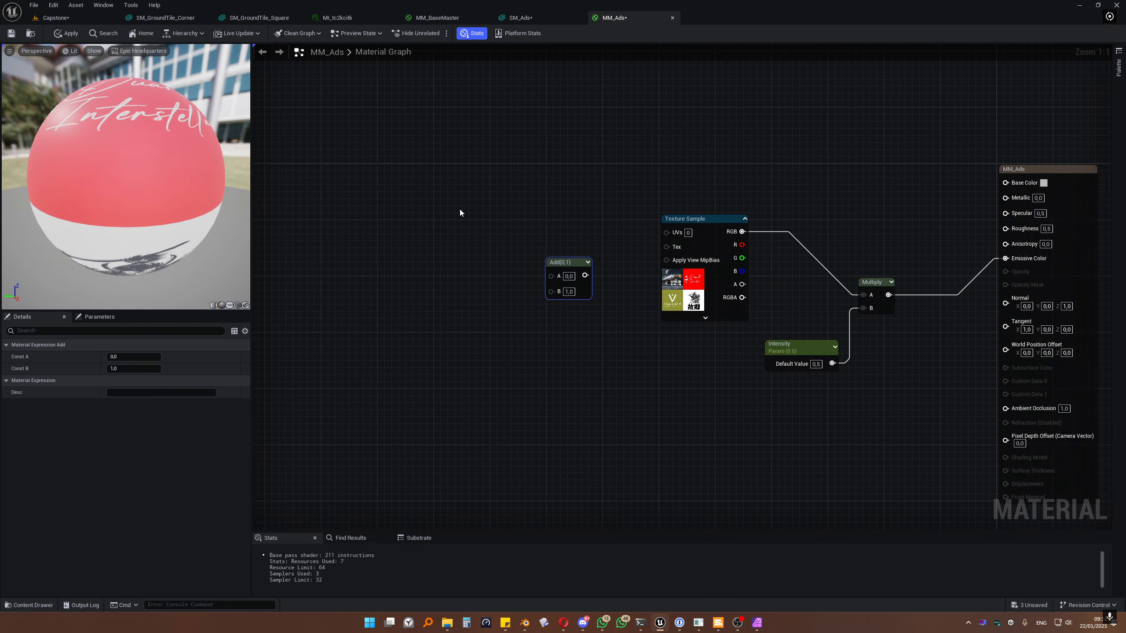
{"action": "right_click", "coordinate": [459, 210]}
{"action": "type", "text": "append ve"}
{"action": "key", "text": "Return"}
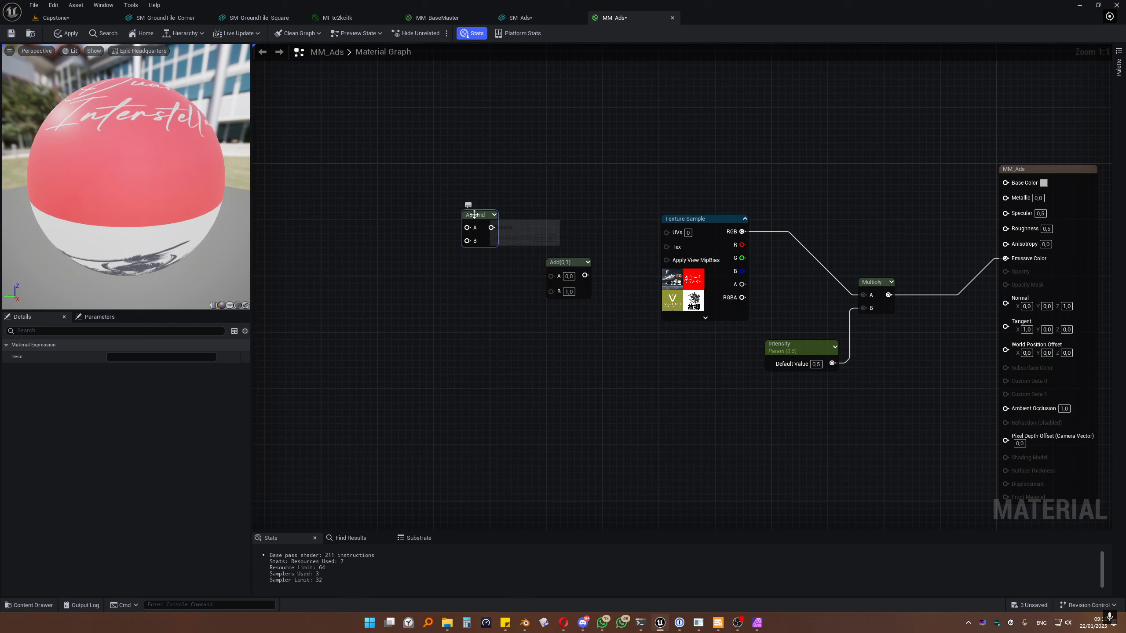
{"action": "left_click_drag", "start_coordinate": [475, 215], "coordinate": [470, 191]}
{"action": "left_click_drag", "start_coordinate": [570, 261], "coordinate": [572, 249]}
{"action": "left_click_drag", "start_coordinate": [487, 203], "coordinate": [561, 260]}
Step: Feed a TextureCoordinate node into Add's B input and connect Add to the texture's UVs
{"action": "right_click", "coordinate": [446, 319]}
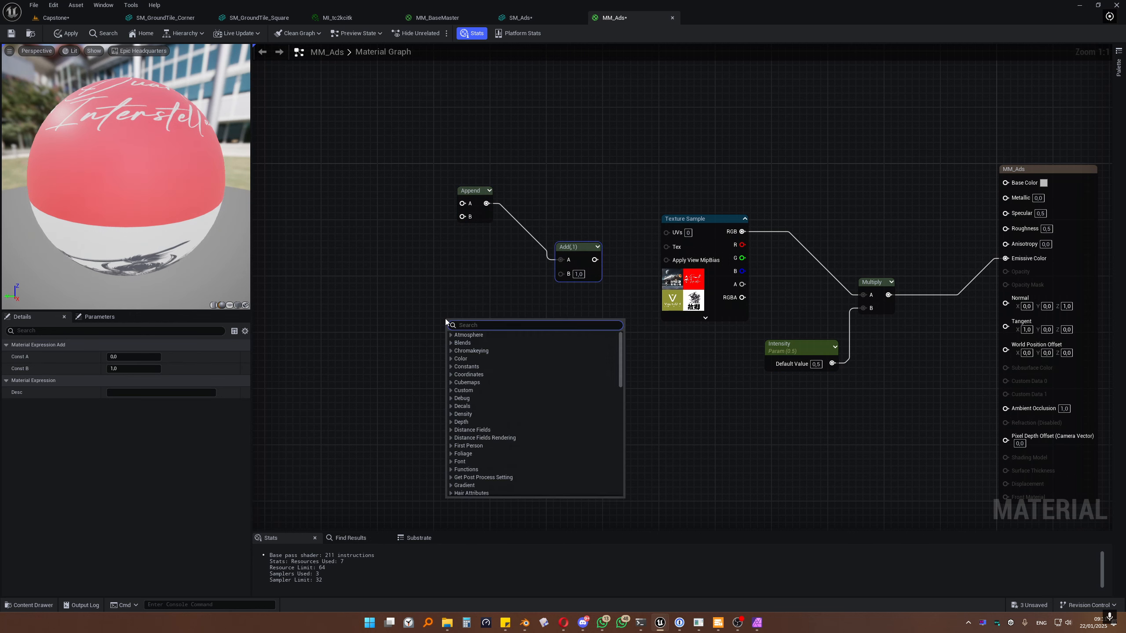
{"action": "type", "text": "textur"}
{"action": "key", "text": "BackSpace"}
{"action": "key", "text": "BackSpace"}
{"action": "key", "text": "BackSpace"}
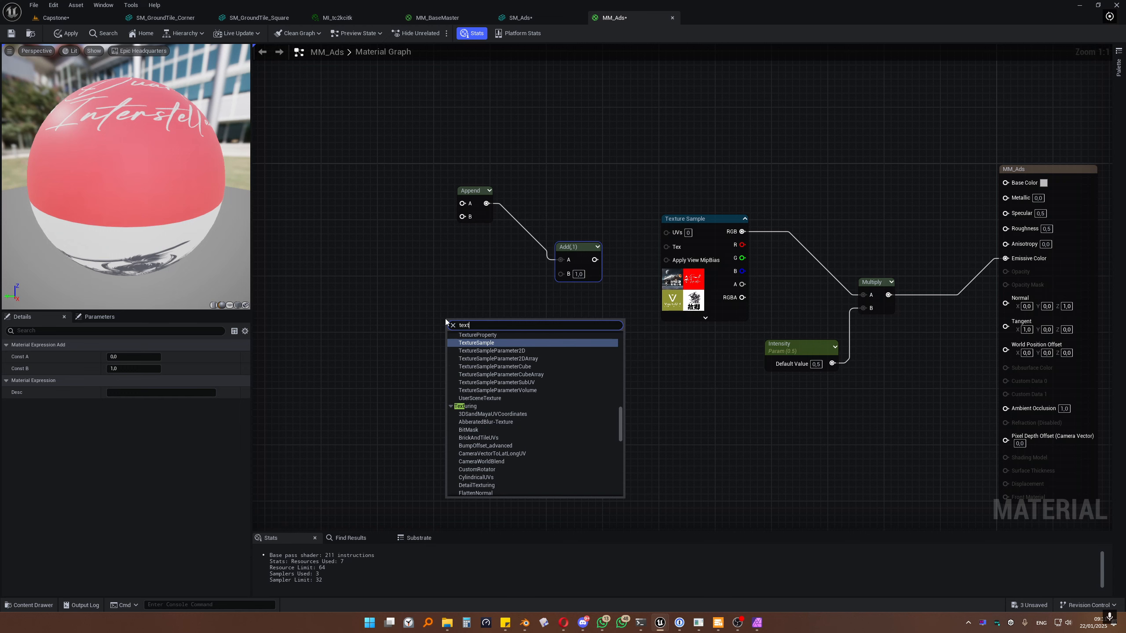
{"action": "type", "text": "c"}
{"action": "key", "text": "Return"}
{"action": "left_click_drag", "start_coordinate": [519, 337], "coordinate": [454, 293]}
{"action": "left_click_drag", "start_coordinate": [581, 261], "coordinate": [665, 233]}
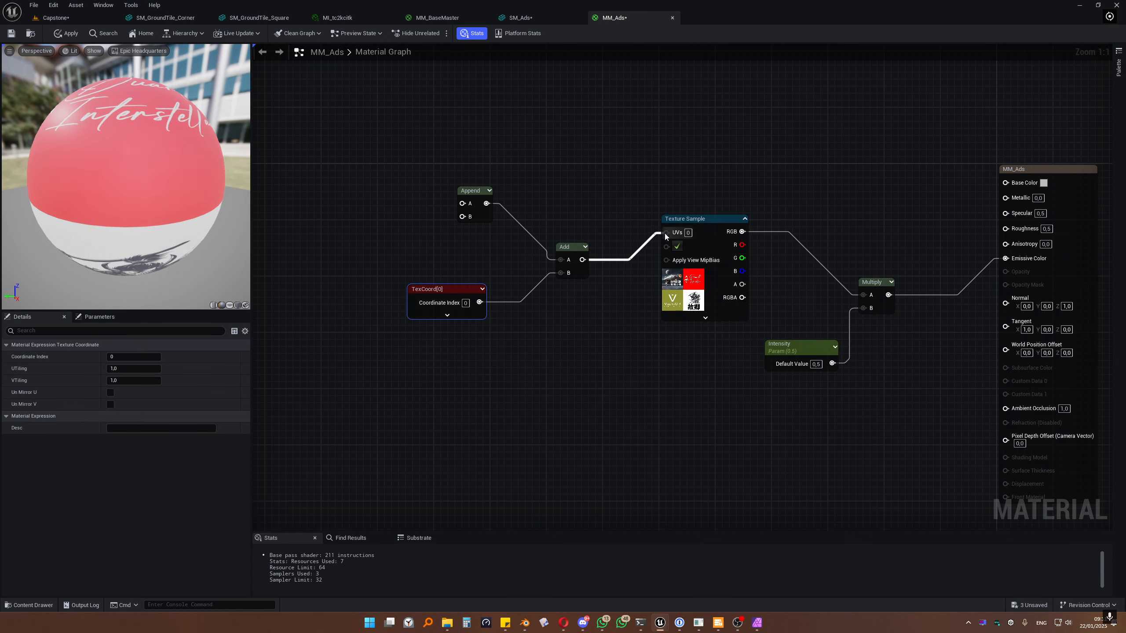
Step: Wire two constant 0 nodes into the Append node's A and B inputs
{"action": "right_click_drag", "start_coordinate": [521, 218], "coordinate": [606, 231]}
{"action": "left_click_drag", "start_coordinate": [557, 215], "coordinate": [545, 218]}
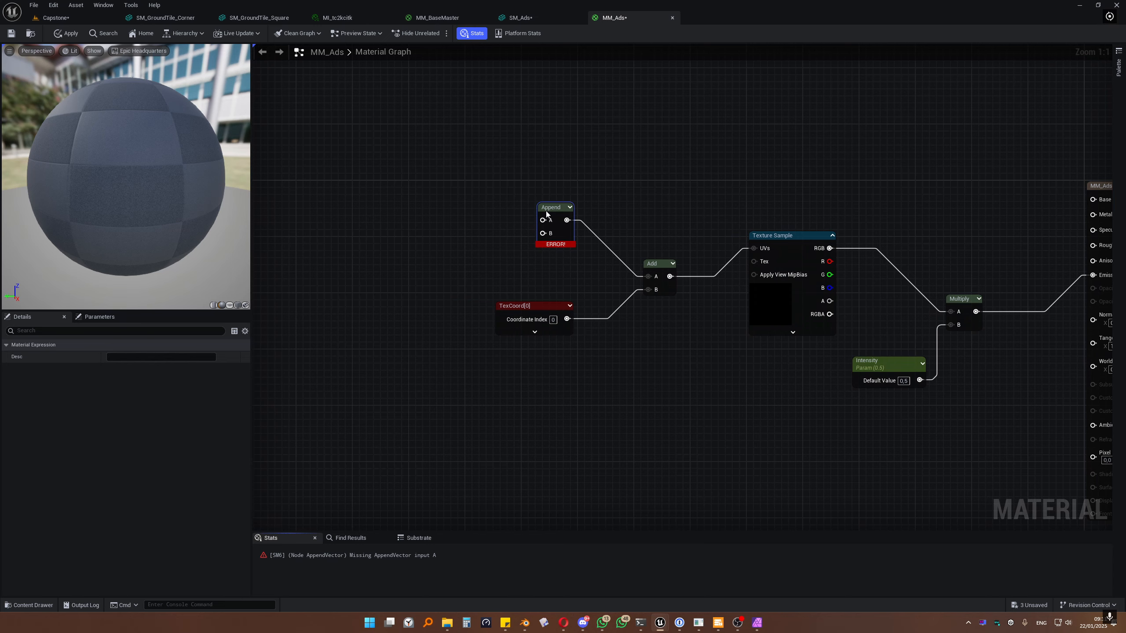
{"action": "right_click_drag", "start_coordinate": [503, 213], "coordinate": [611, 253]}
{"action": "left_click", "coordinate": [525, 170]}
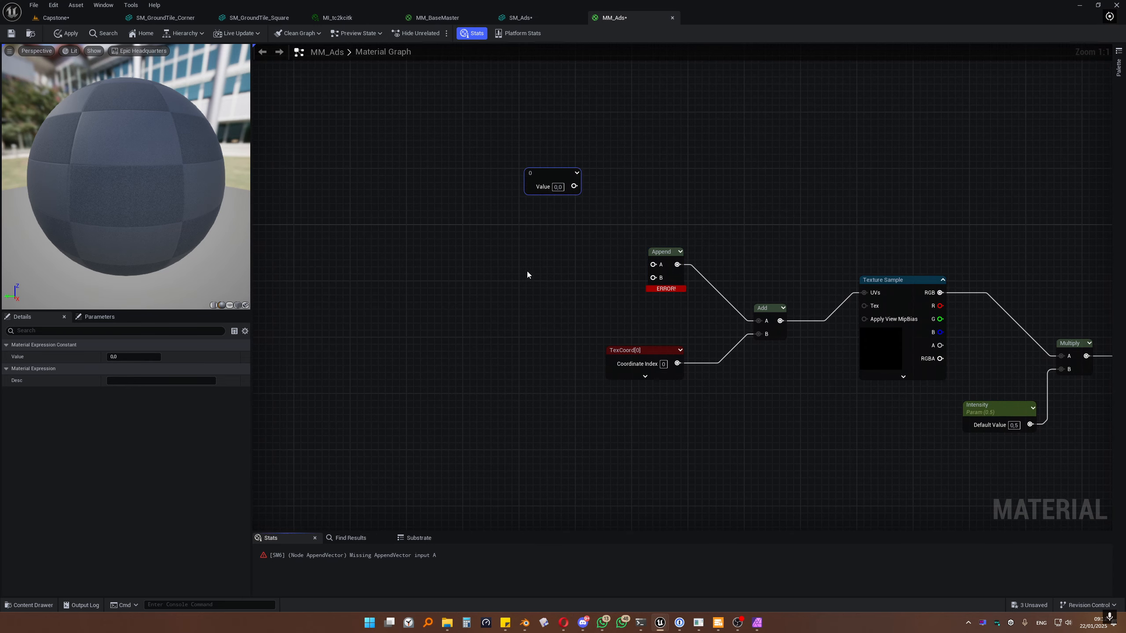
{"action": "left_click", "coordinate": [528, 275]}
{"action": "left_click_drag", "start_coordinate": [578, 292], "coordinate": [653, 278]}
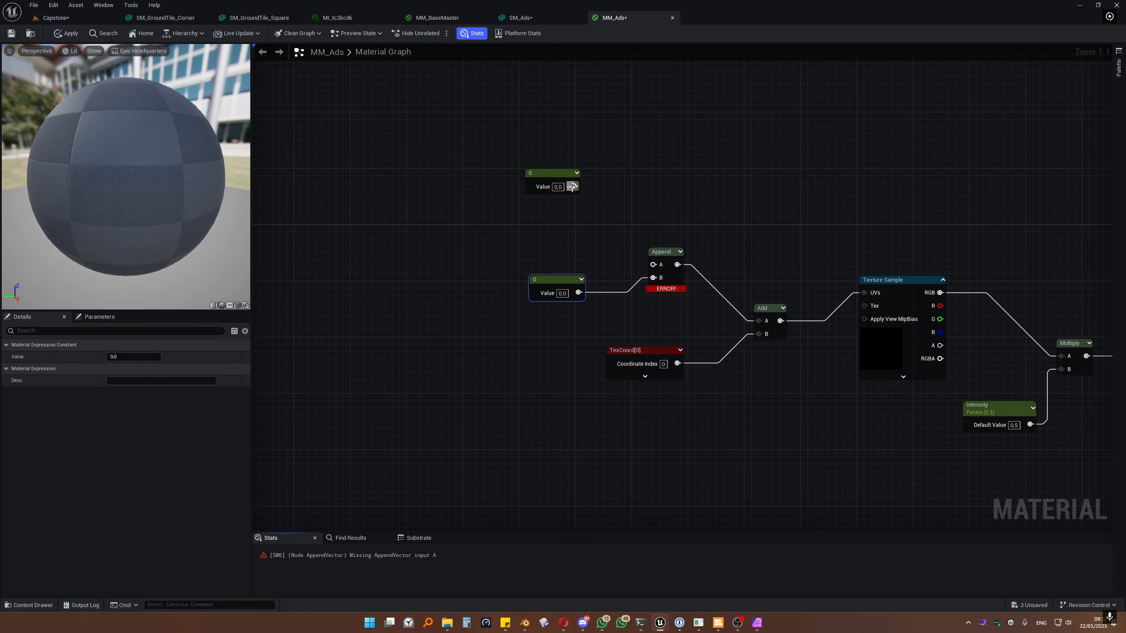
{"action": "left_click_drag", "start_coordinate": [574, 186], "coordinate": [653, 265]}
{"action": "left_click", "coordinate": [898, 288]}
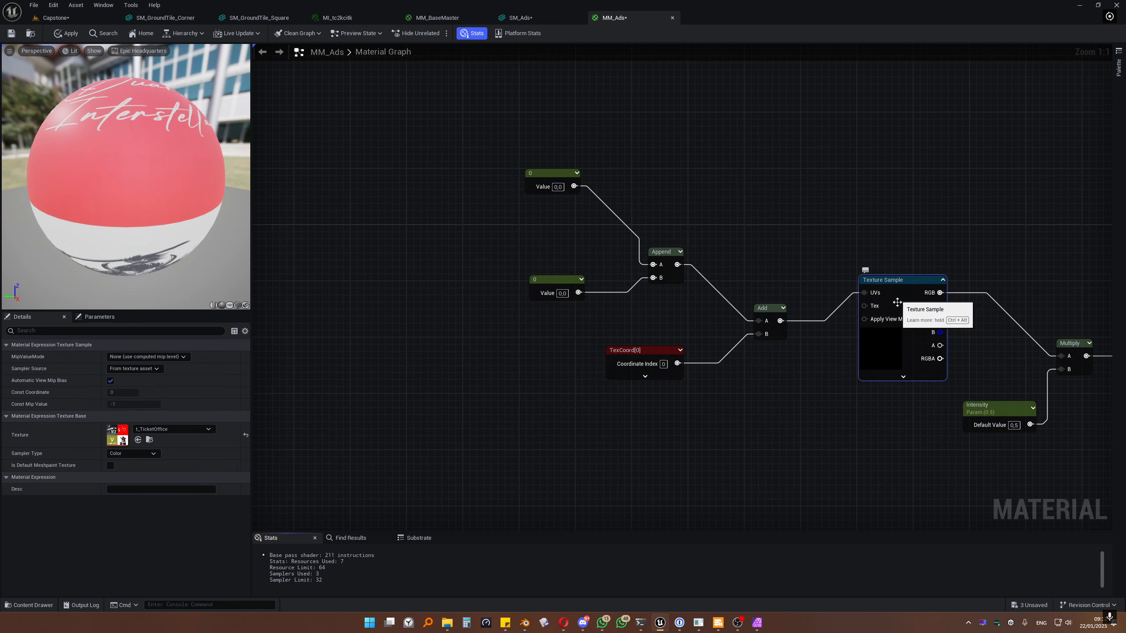
{"action": "right_click_drag", "start_coordinate": [821, 321], "coordinate": [777, 309]}
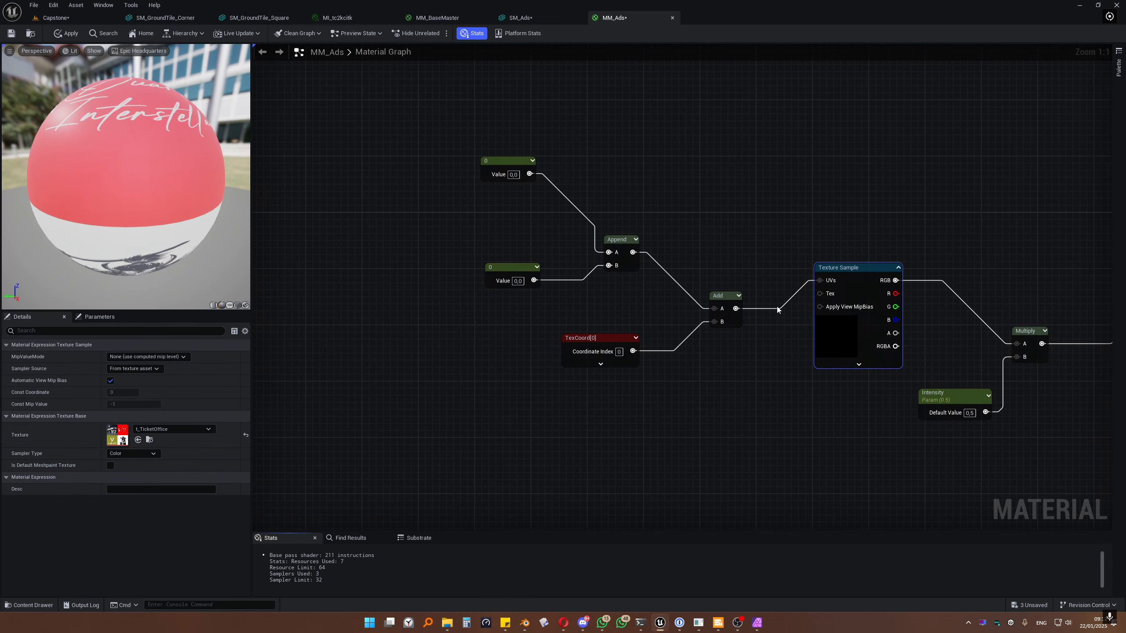
Step: Convert the Texture Sample into a texture parameter named 'Main Tex'
{"action": "right_click", "coordinate": [848, 271]}
{"action": "left_click", "coordinate": [870, 322]}
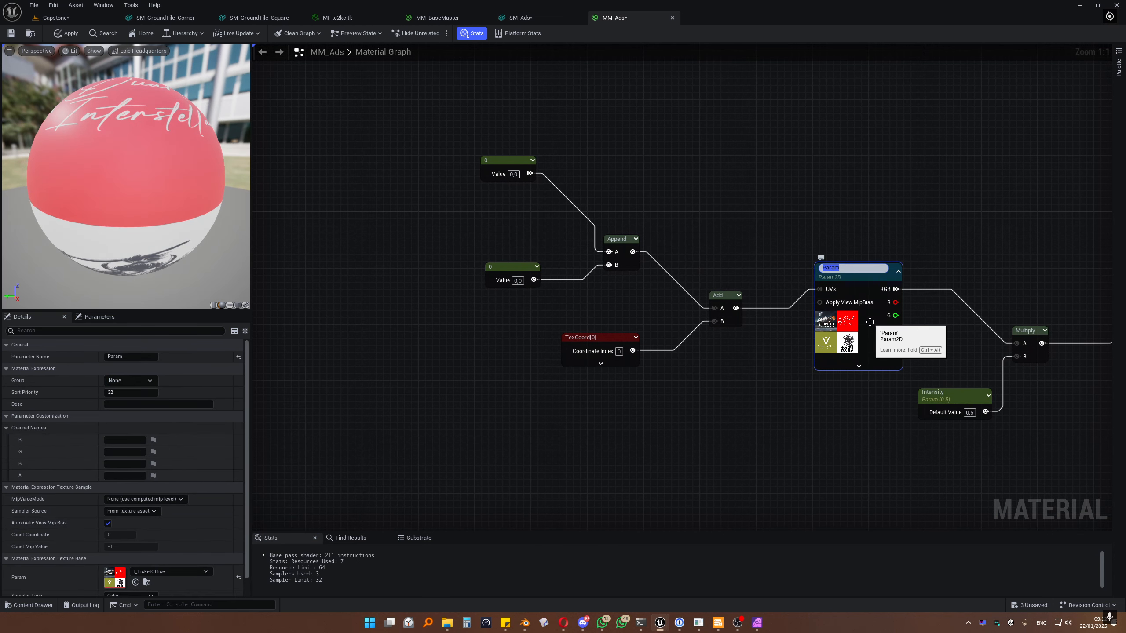
{"action": "type", "text": "Main Te"}
{"action": "key", "text": "Return"}
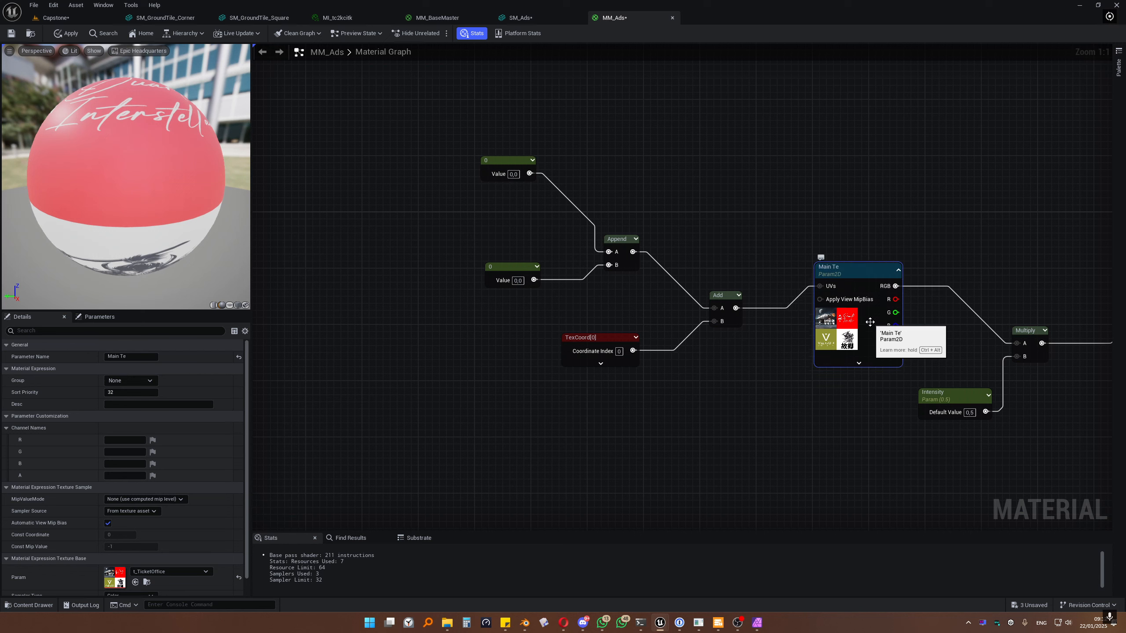
{"action": "key", "text": "F2"}
{"action": "left_click", "coordinate": [865, 270]}
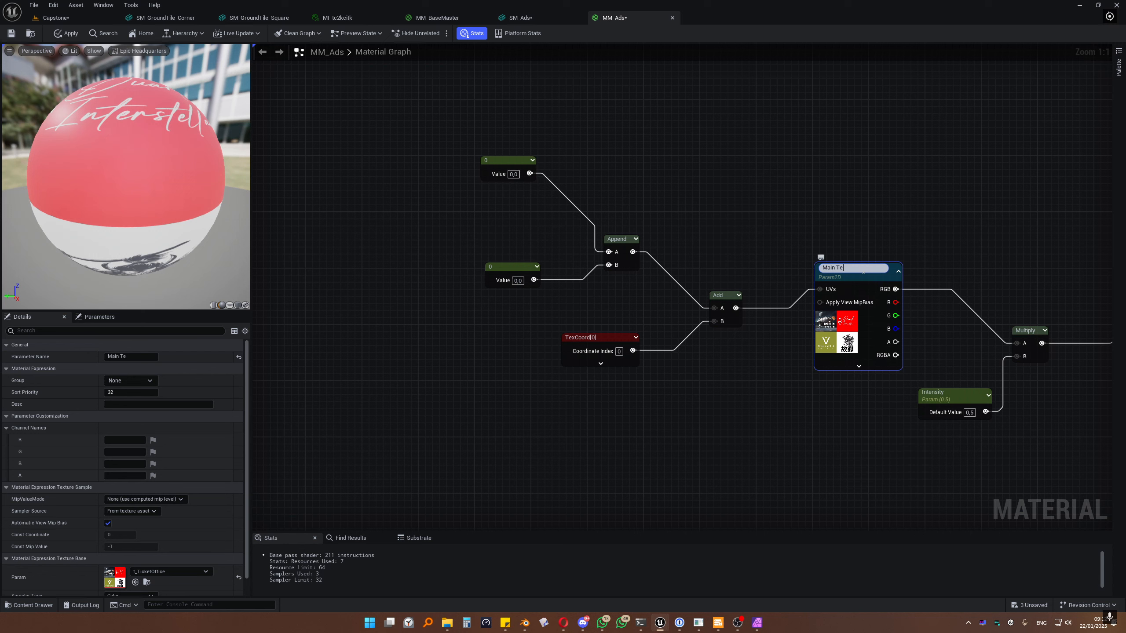
{"action": "type", "text": "x"}
{"action": "key", "text": "Return"}
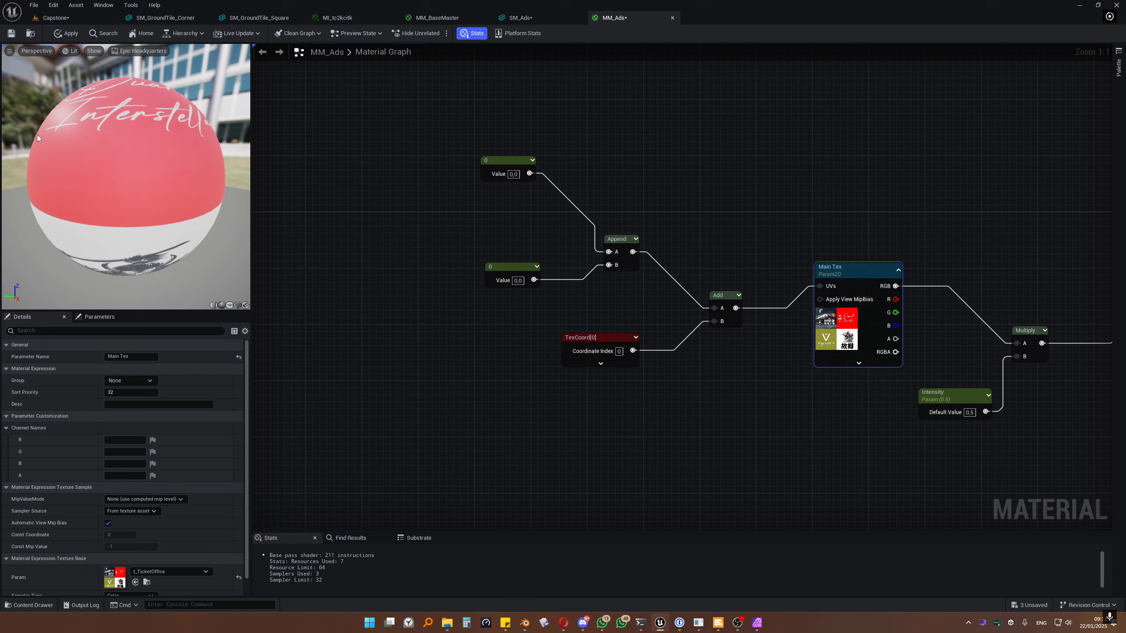
Step: Convert both constant nodes feeding the Append into scalar parameters
{"action": "left_click", "coordinate": [505, 163]}
{"action": "right_click", "coordinate": [505, 163]}
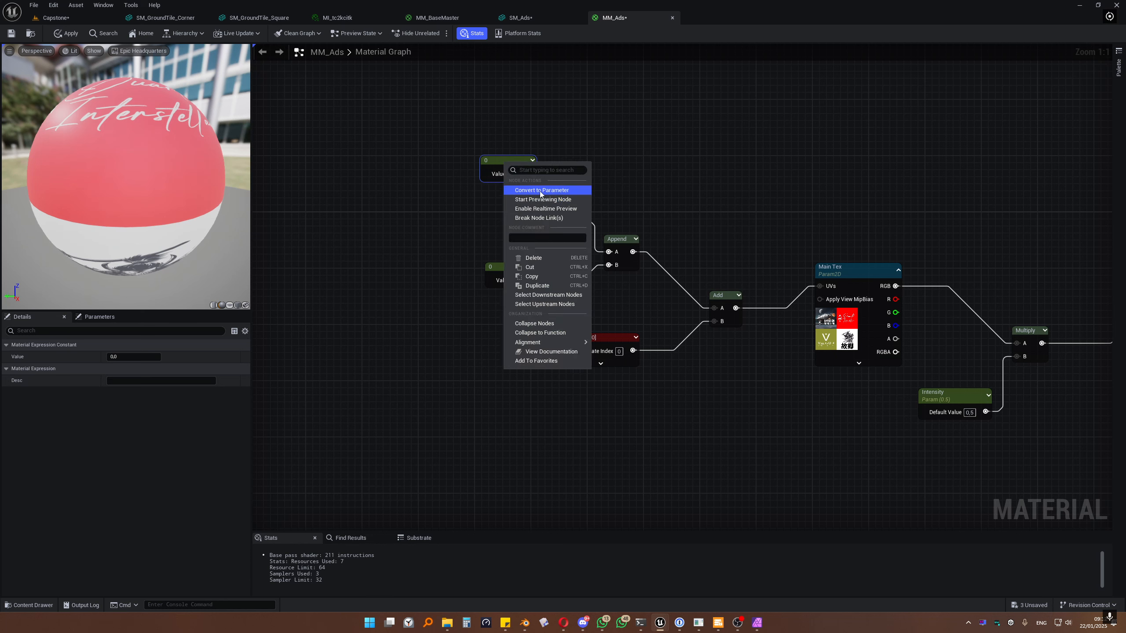
{"action": "left_click", "coordinate": [539, 193]}
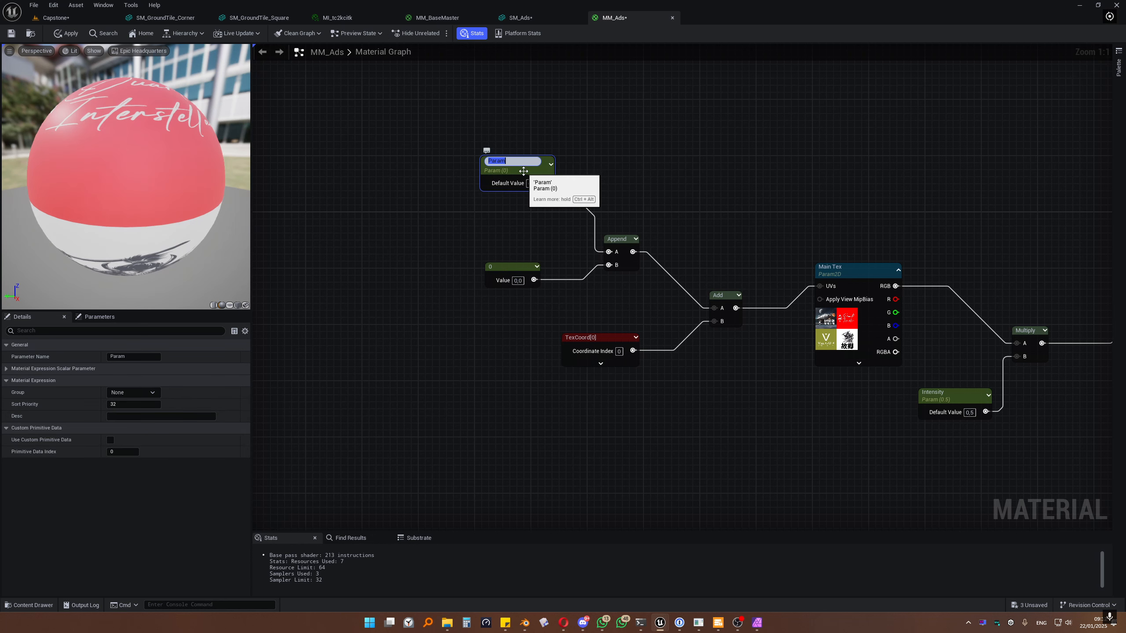
{"action": "left_click_drag", "start_coordinate": [523, 171], "coordinate": [519, 199]}
{"action": "right_click", "coordinate": [508, 269]}
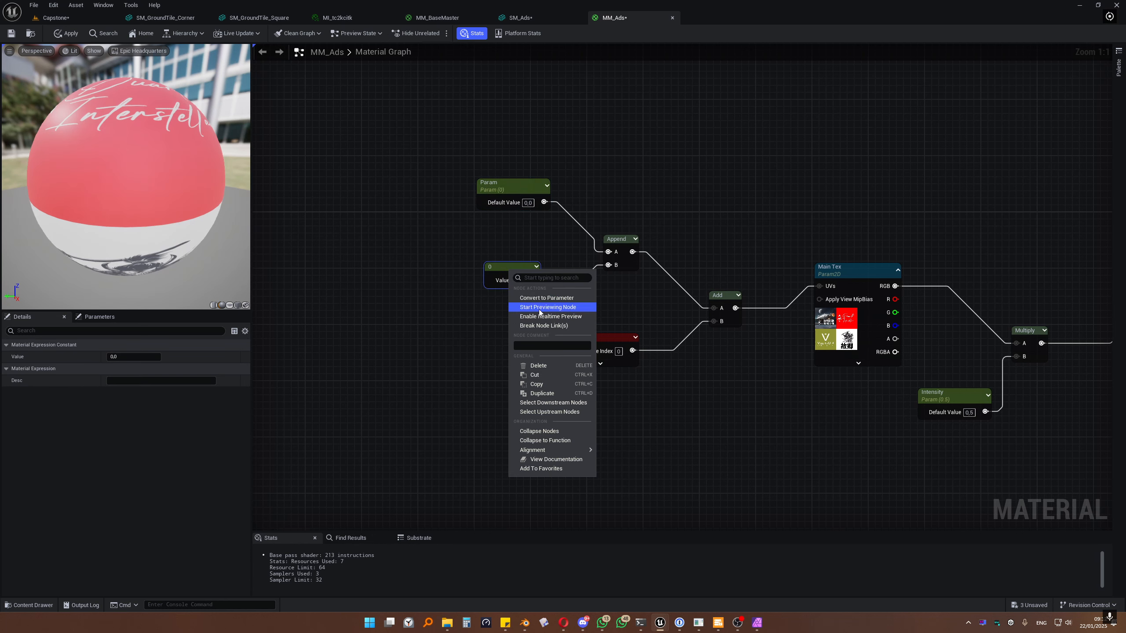
{"action": "left_click", "coordinate": [540, 302]}
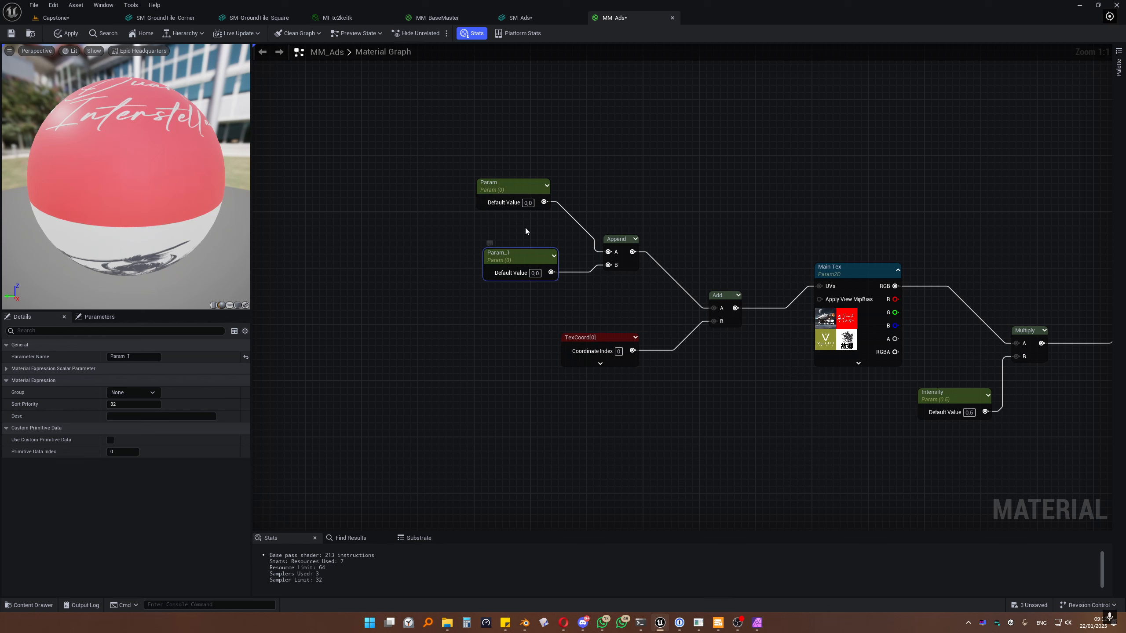
Step: Name the scalar parameters UVOffsetX and UVOffsetY and set the preview mesh to a plane
{"action": "double_click", "coordinate": [515, 184]}
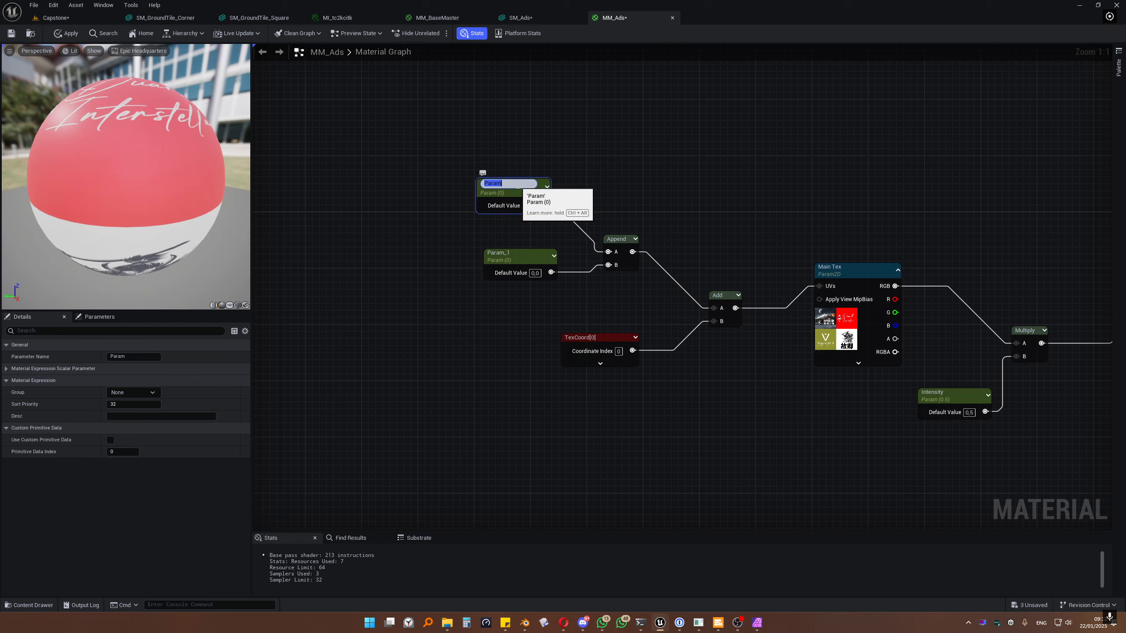
{"action": "type", "text": "UVOffsetX"}
{"action": "key", "text": "Return"}
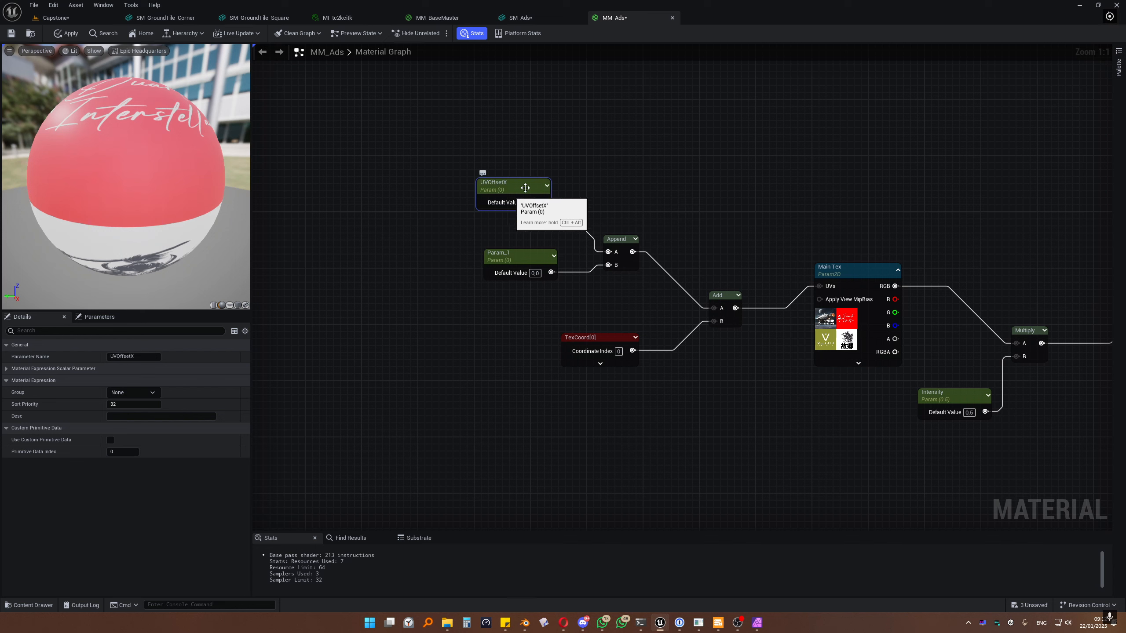
{"action": "left_click", "coordinate": [510, 256]}
{"action": "left_click", "coordinate": [510, 257]}
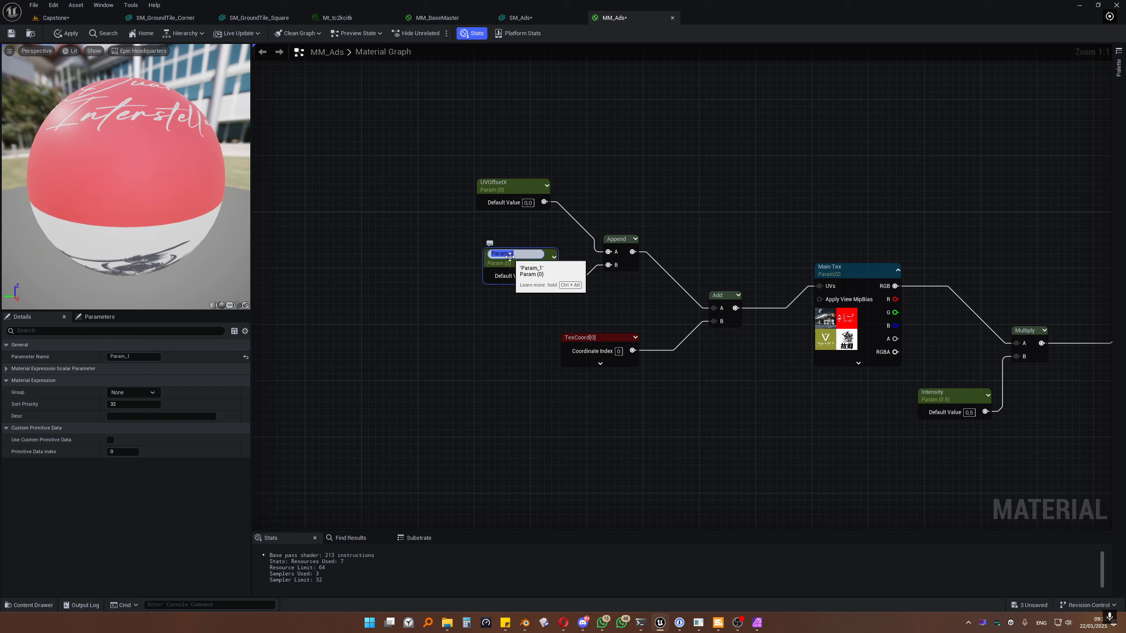
{"action": "double_click", "coordinate": [514, 195]}
{"action": "key", "text": "ctrl+c"}
{"action": "left_click", "coordinate": [525, 260]}
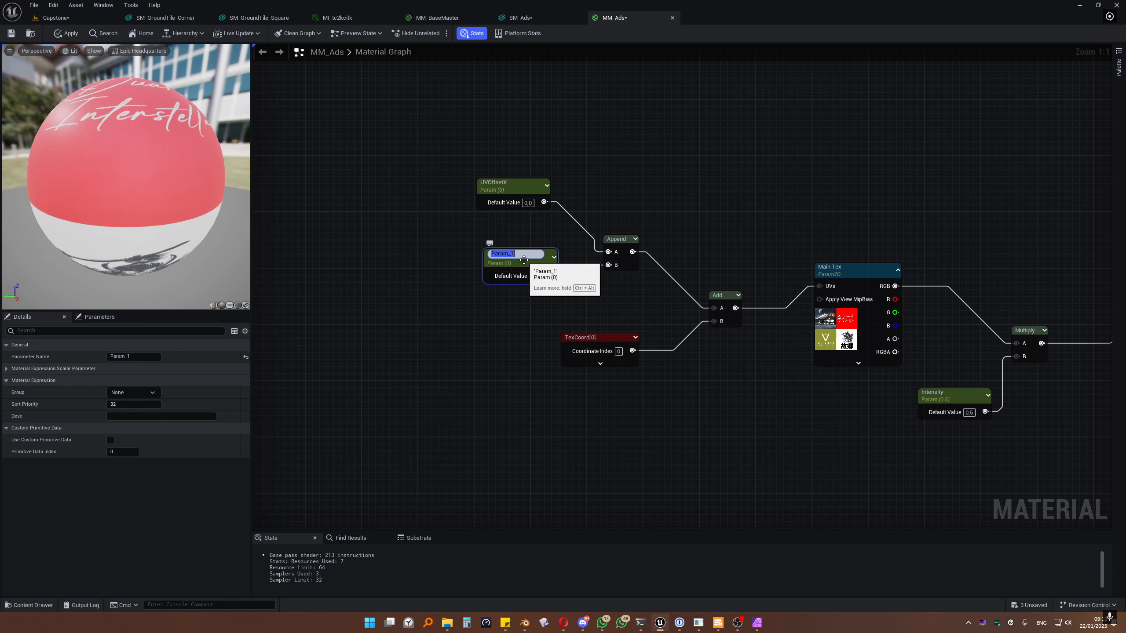
{"action": "key", "text": "ctrl+space"}
{"action": "left_click", "coordinate": [525, 260]}
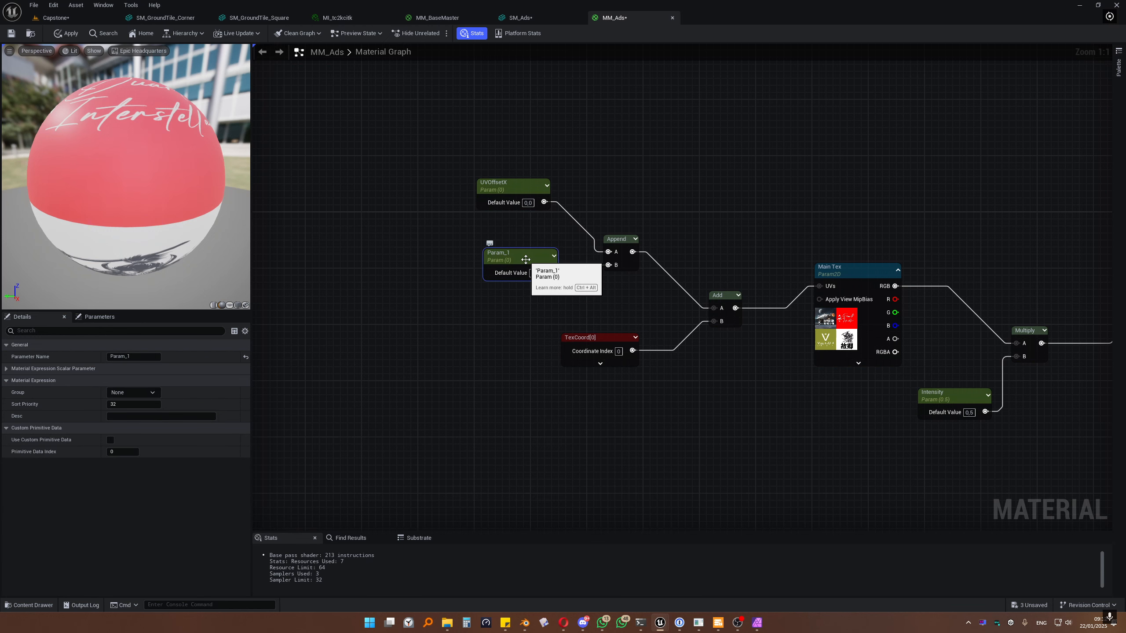
{"action": "key", "text": "F2"}
{"action": "key", "text": "ctrl+v"}
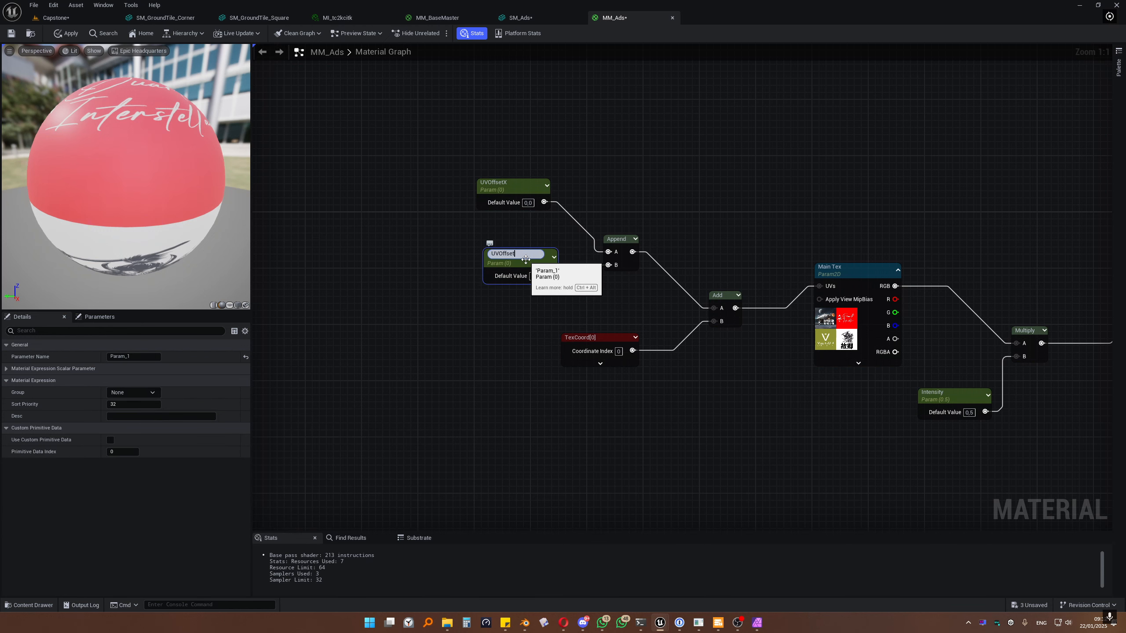
{"action": "type", "text": "Y"}
{"action": "key", "text": "Return"}
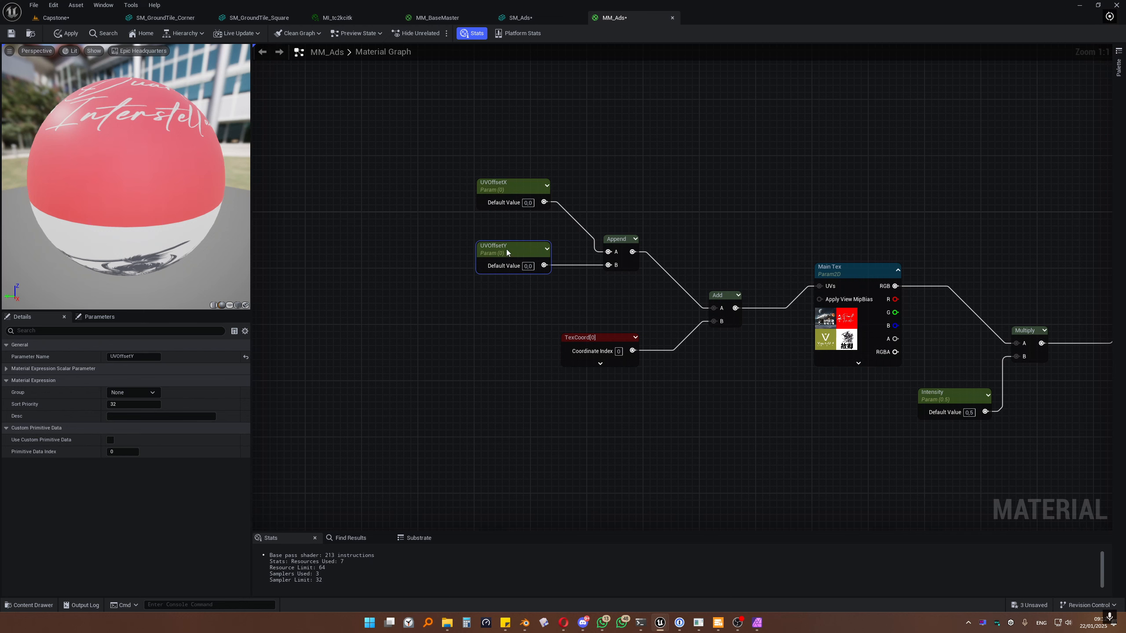
{"action": "left_click_drag", "start_coordinate": [508, 183], "coordinate": [508, 191]}
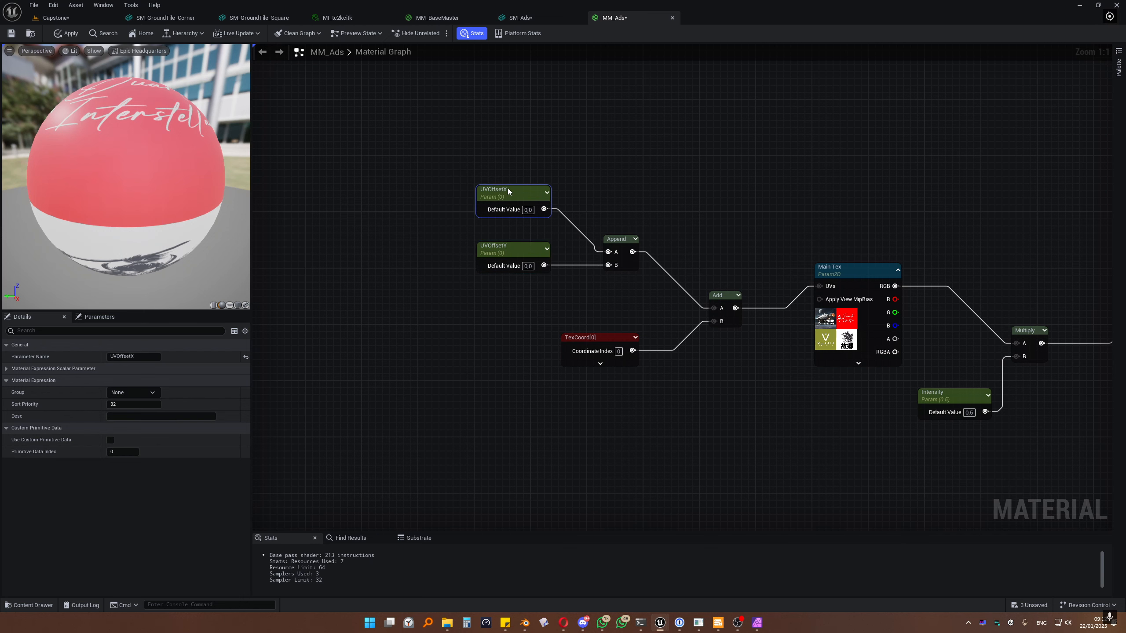
{"action": "left_click", "coordinate": [229, 306]}
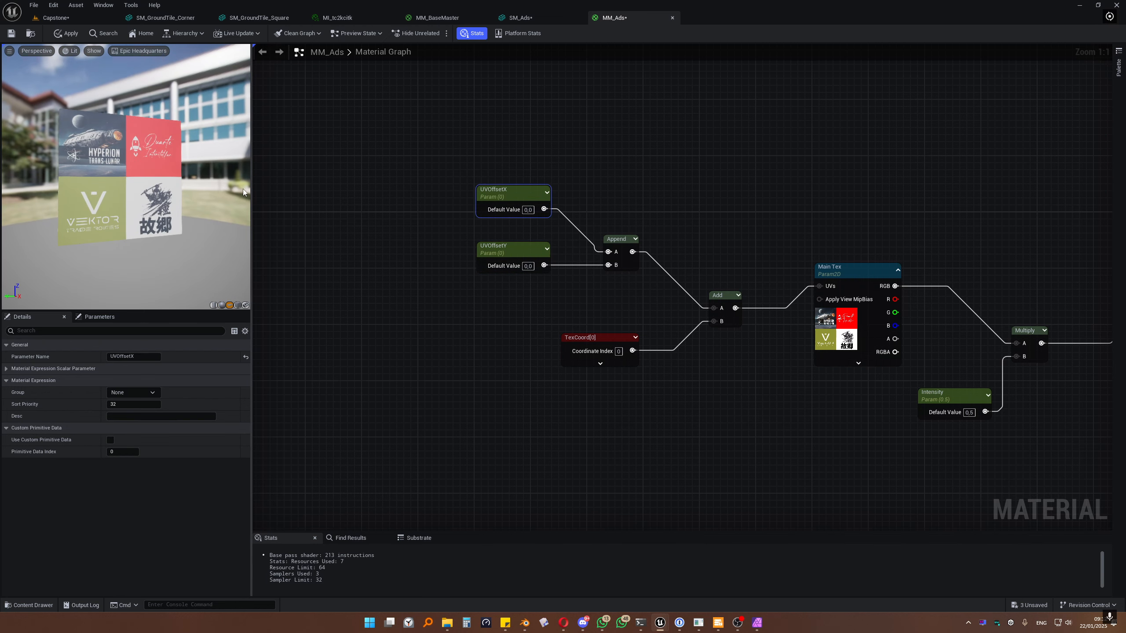
Step: Try a UVOffsetX default of 0,5 in the enlarged preview, then reset it to 0
{"action": "left_click_drag", "start_coordinate": [251, 192], "coordinate": [458, 193]}
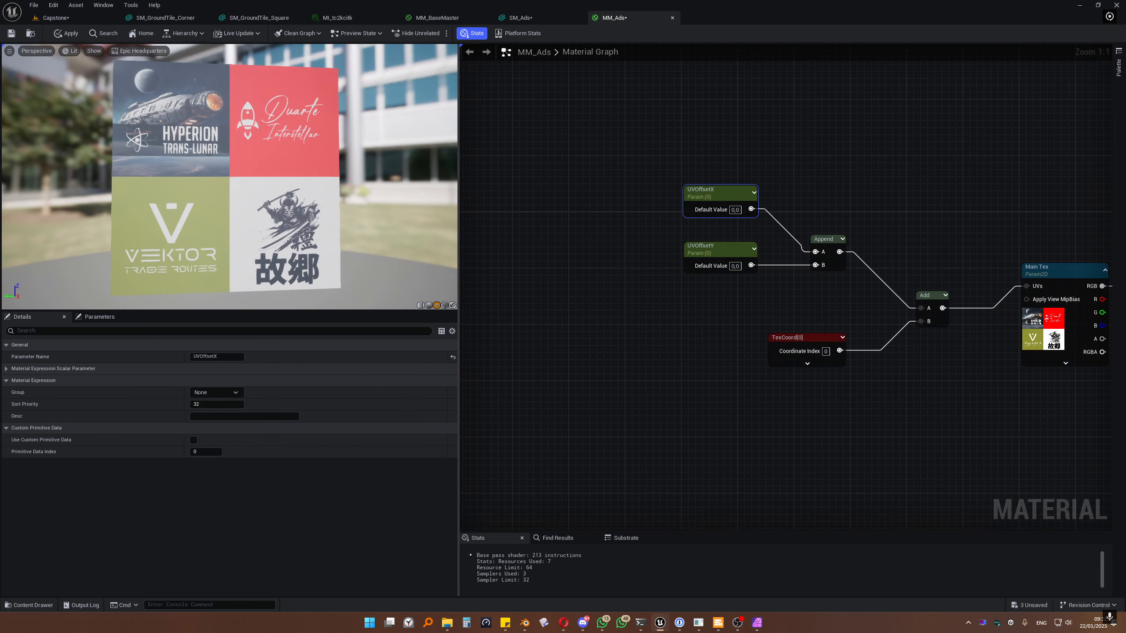
{"action": "left_click_drag", "start_coordinate": [293, 187], "coordinate": [328, 186]}
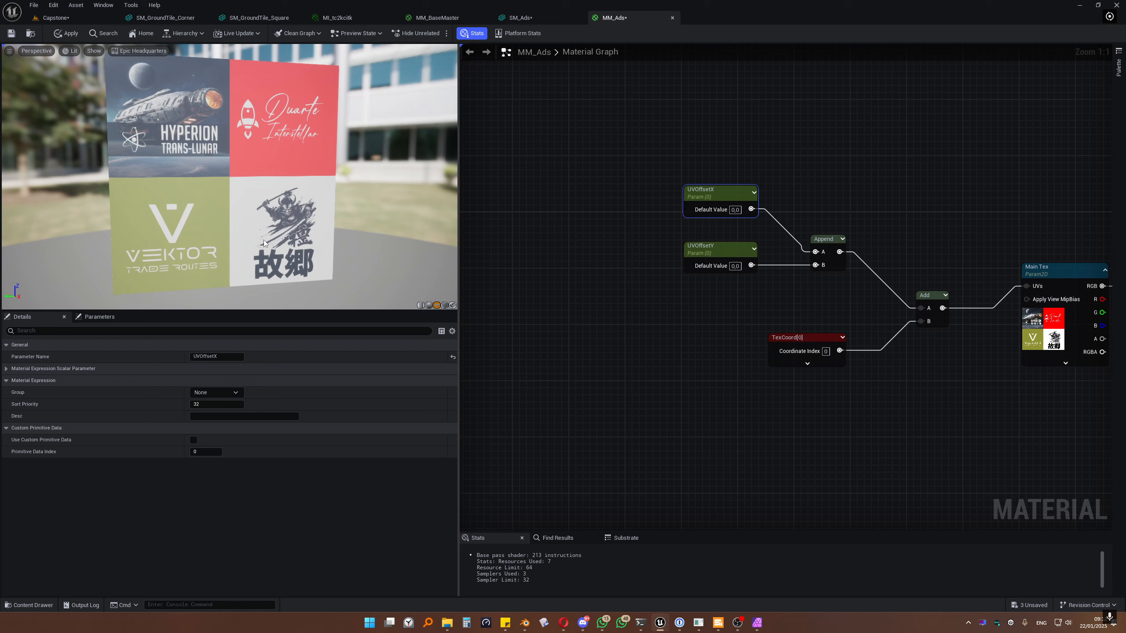
{"action": "left_click_drag", "start_coordinate": [325, 226], "coordinate": [288, 226]}
{"action": "left_click", "coordinate": [736, 209]}
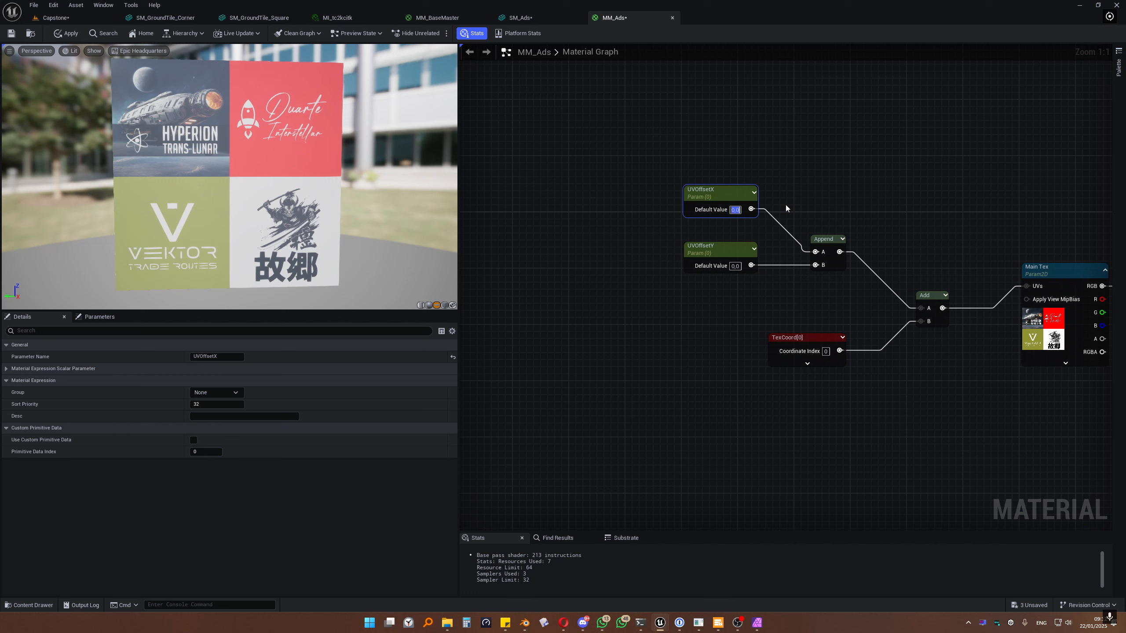
{"action": "type", "text": "0,5"}
{"action": "key", "text": "Return"}
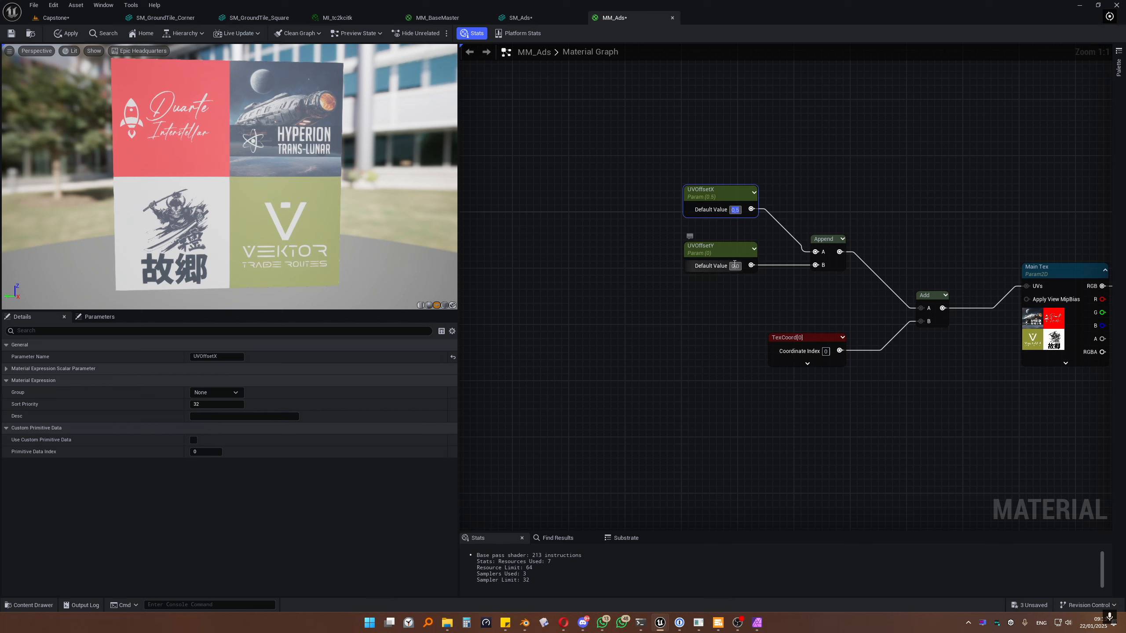
{"action": "type", "text": "0"}
{"action": "key", "text": "Return"}
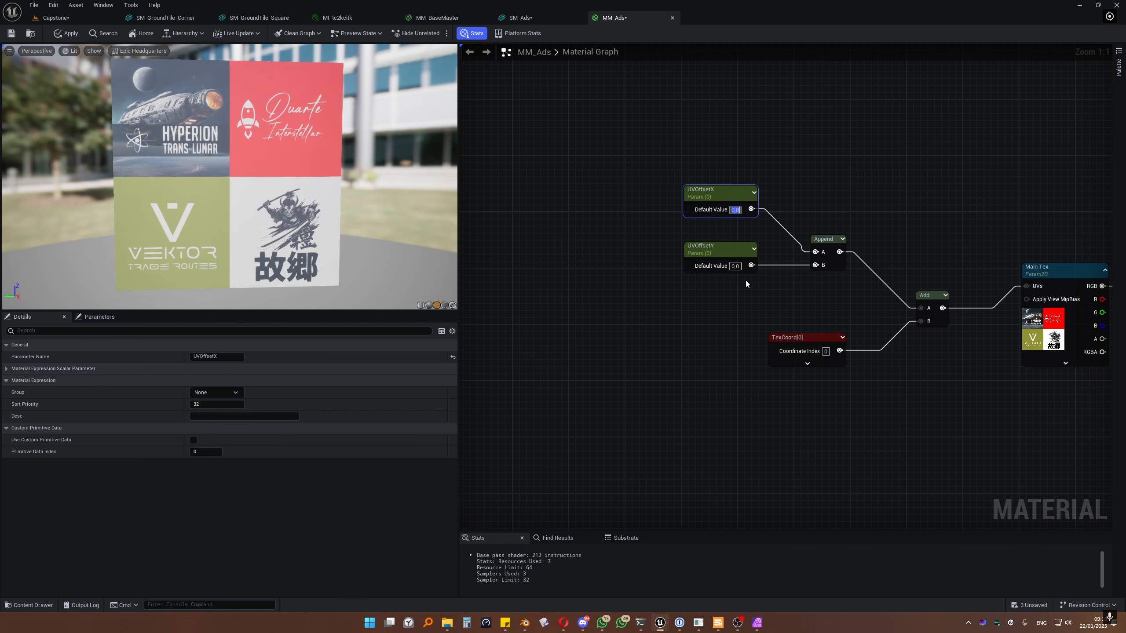
Step: Set the UVOffsetY and UVOffsetX defaults to 0,5 to shift the ad sheet
{"action": "left_click", "coordinate": [735, 266]}
{"action": "type", "text": "0,5"}
{"action": "key", "text": "Return"}
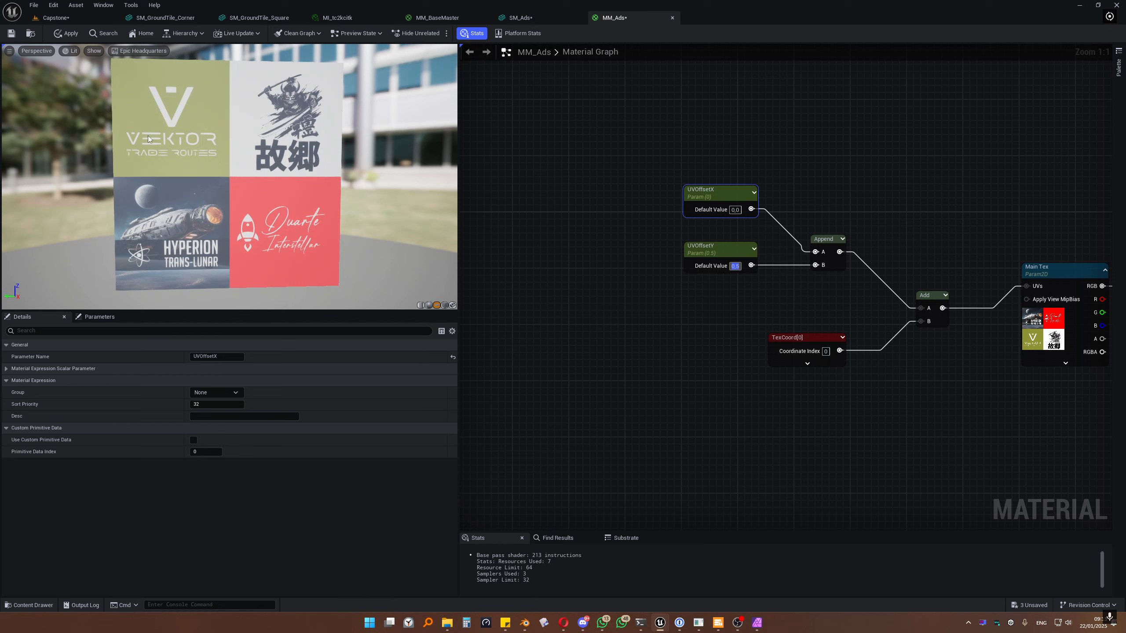
{"action": "left_click", "coordinate": [734, 209]}
{"action": "type", "text": "0,5"}
{"action": "key", "text": "Return"}
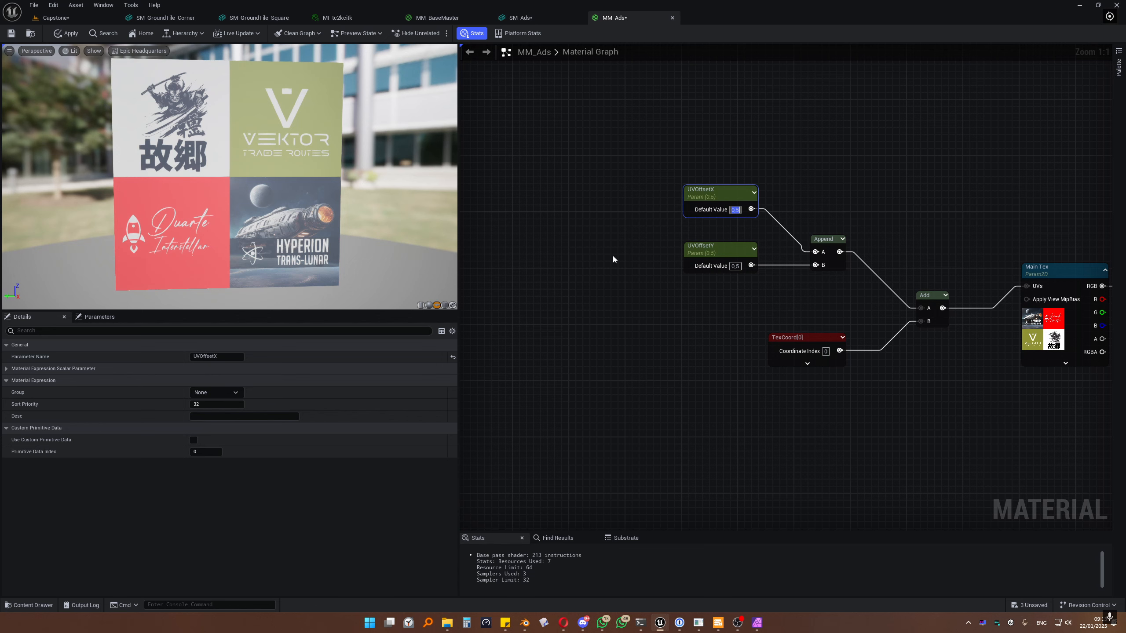
Step: Reset both UVOffsetX and UVOffsetY defaults to 0 and pan to show all graph nodes
{"action": "type", "text": "0"}
{"action": "key", "text": "Return"}
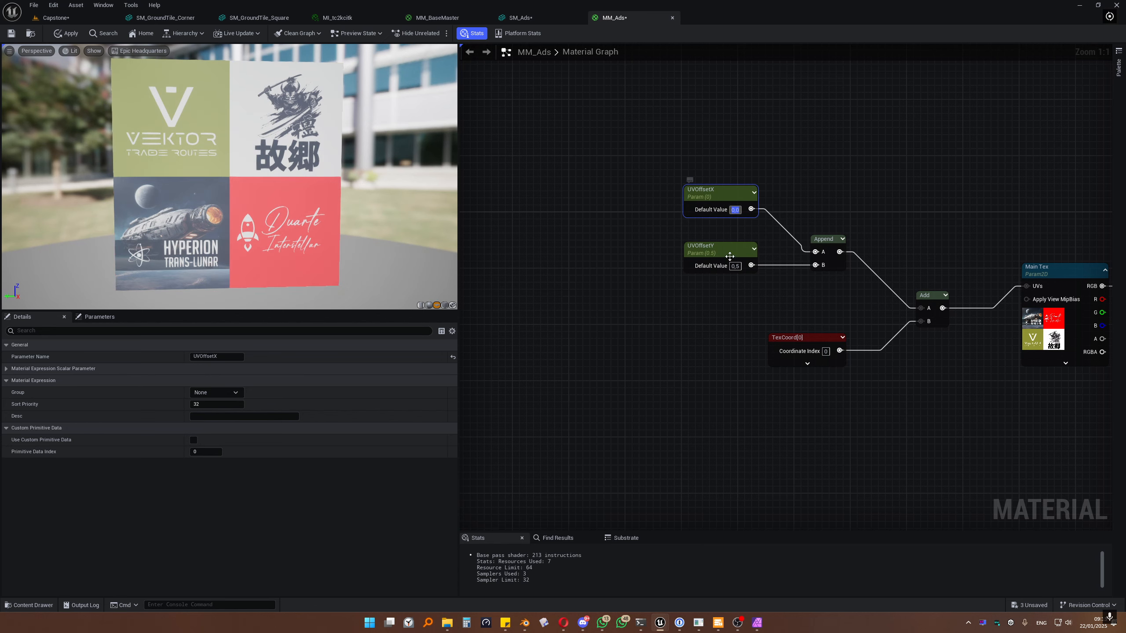
{"action": "left_click", "coordinate": [735, 266]}
{"action": "type", "text": "0"}
{"action": "key", "text": "Return"}
{"action": "scroll", "coordinate": [704, 314], "scroll_direction": "down", "scroll_amount": 4}
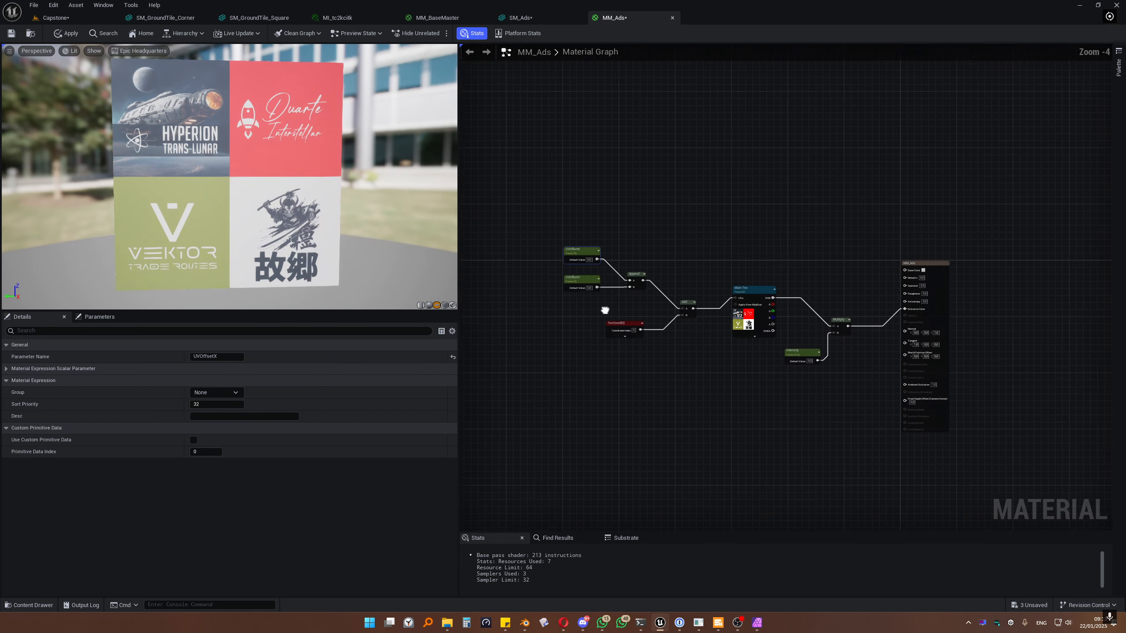
{"action": "scroll", "coordinate": [603, 315], "scroll_direction": "up", "scroll_amount": 1}
{"action": "right_click_drag", "start_coordinate": [557, 305], "coordinate": [620, 298]}
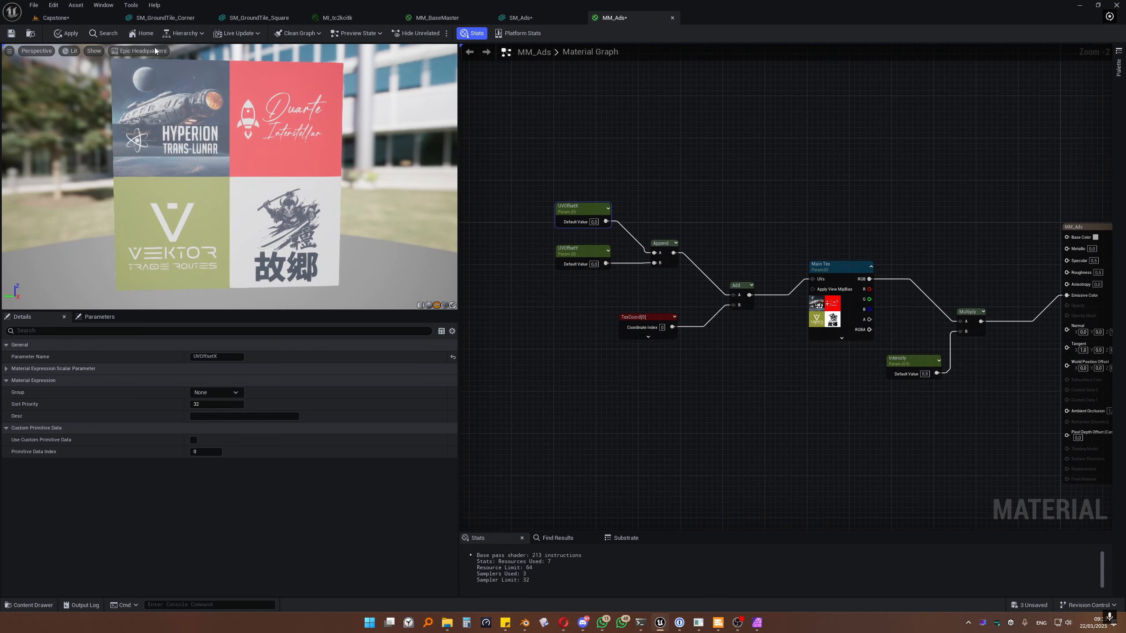
Step: Apply the MM_Ads material changes and return to the Capstone level
{"action": "left_click", "coordinate": [66, 34]}
{"action": "left_click", "coordinate": [84, 19]}
{"action": "left_click", "coordinate": [623, 372]}
{"action": "key", "text": "ctrl+space"}
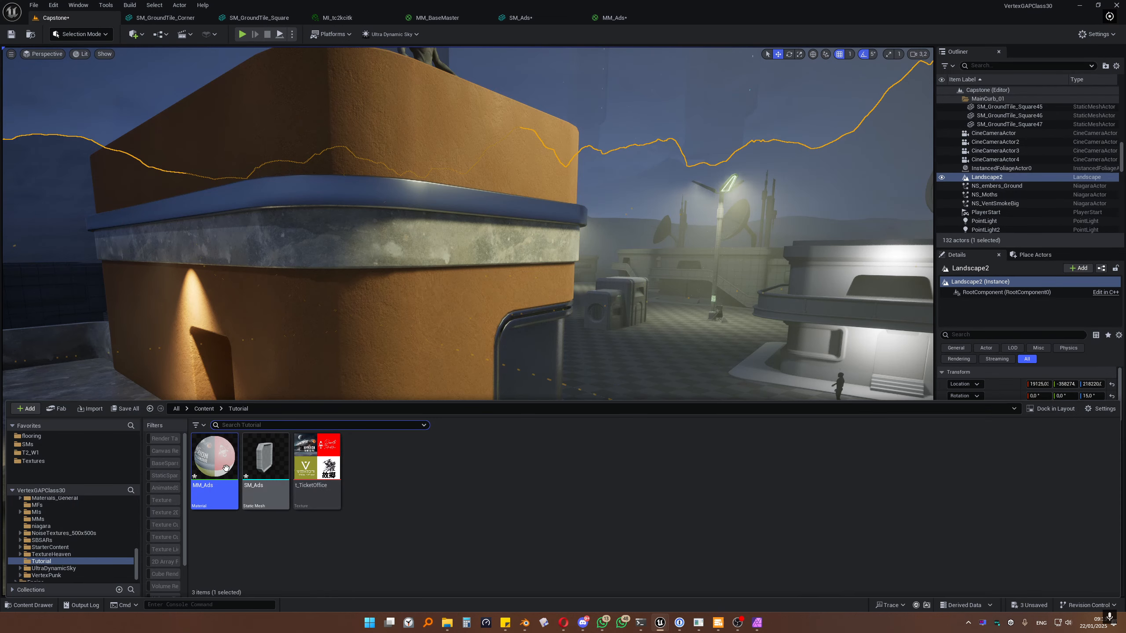
Step: Create an MM_Ads material instance named MI_Ads and open the SM_Ads mesh
{"action": "right_click", "coordinate": [227, 469]}
{"action": "left_click", "coordinate": [267, 234]}
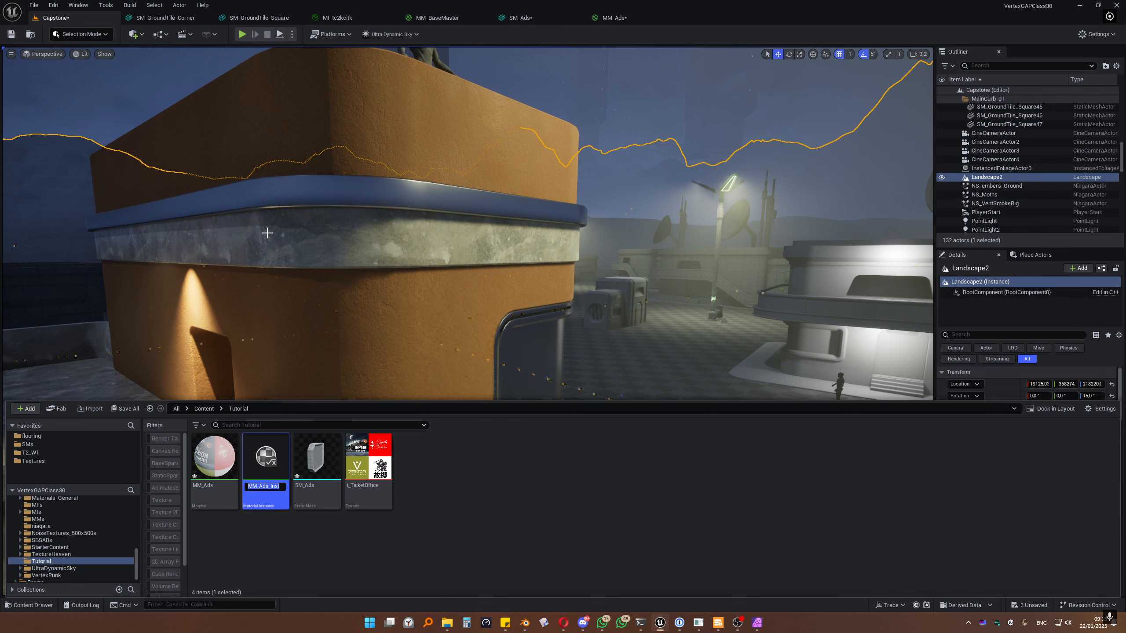
{"action": "type", "text": "MI_Ads"}
{"action": "key", "text": "Return"}
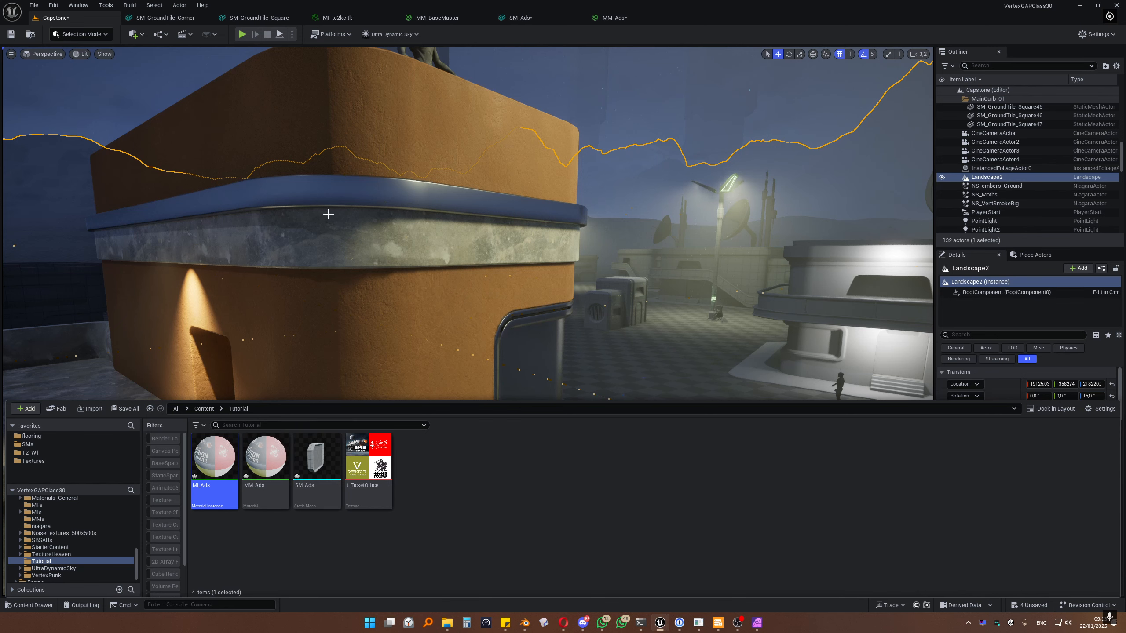
{"action": "left_click", "coordinate": [447, 480]}
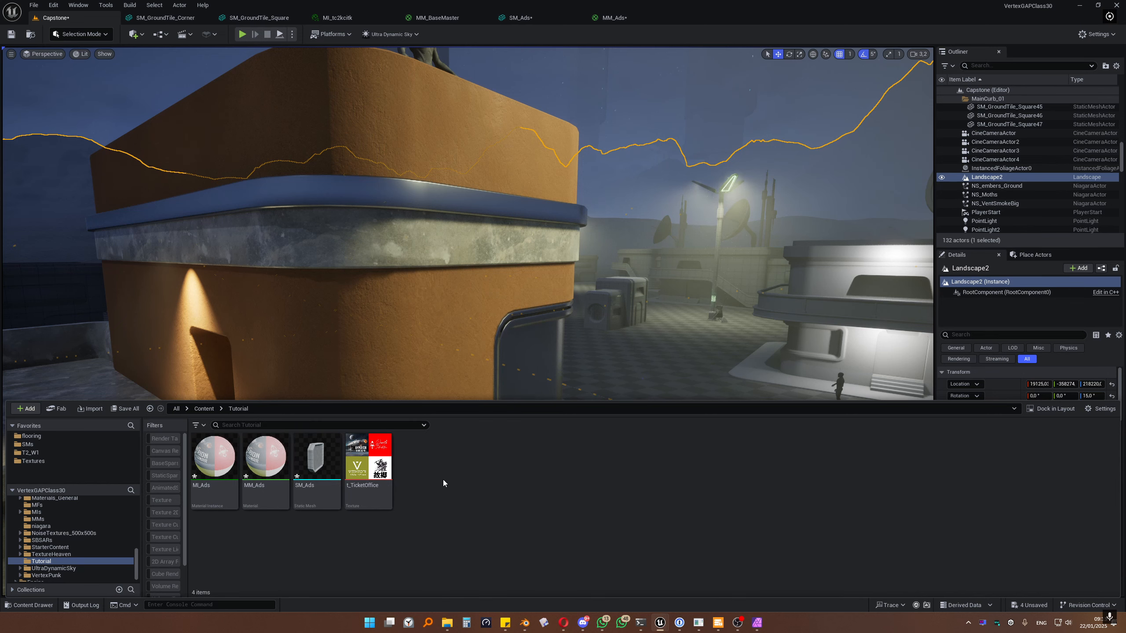
{"action": "double_click", "coordinate": [310, 464]}
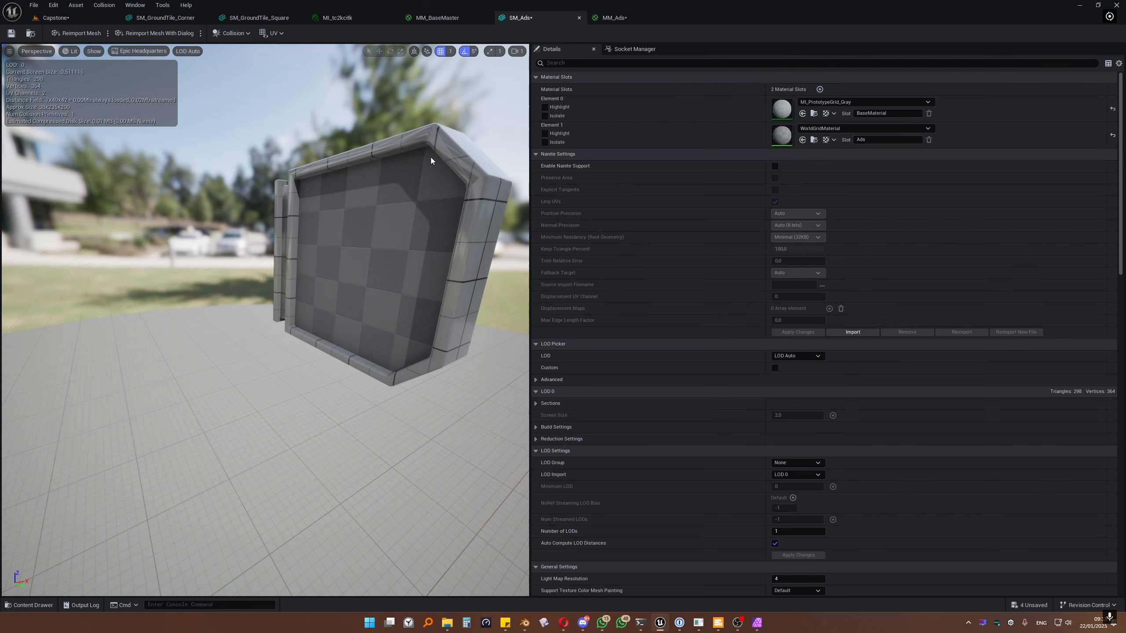
Step: Drop MI_Ads onto SM_Ads's Element 1 slot so the Hyperion ad appears
{"action": "left_click_drag", "start_coordinate": [417, 179], "coordinate": [372, 184]}
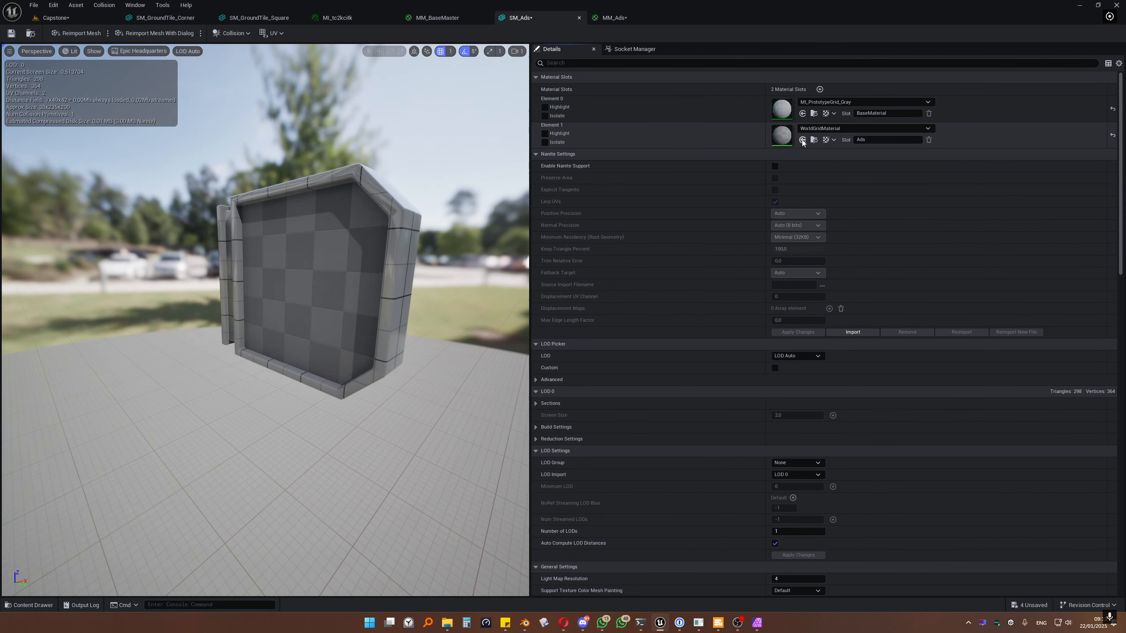
{"action": "key", "text": "ctrl+space"}
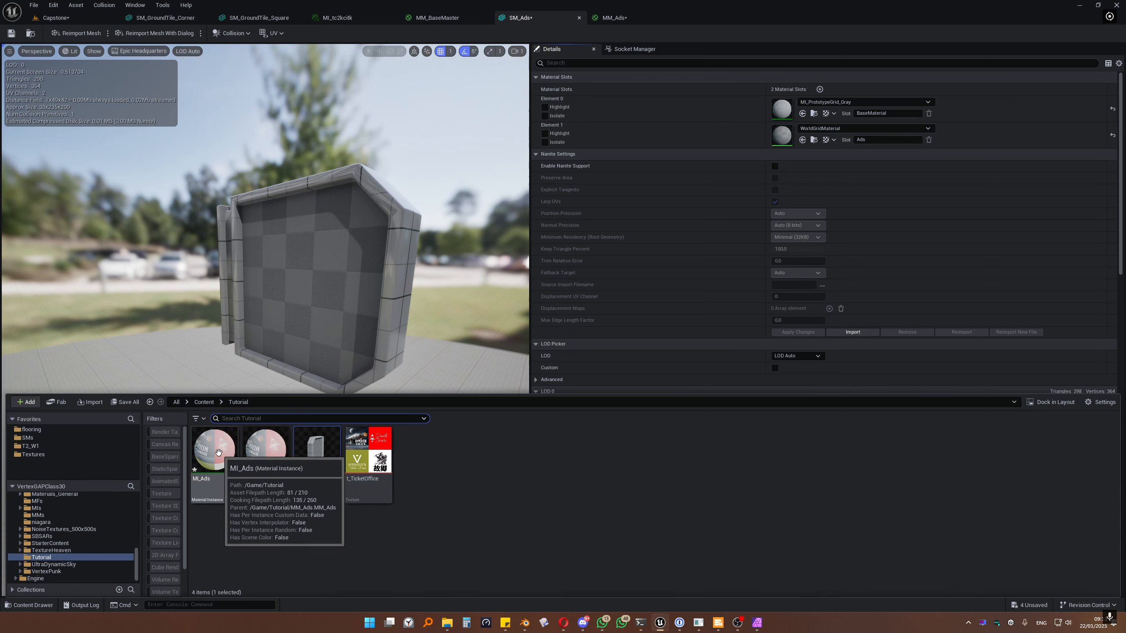
{"action": "left_click_drag", "start_coordinate": [218, 452], "coordinate": [803, 141]}
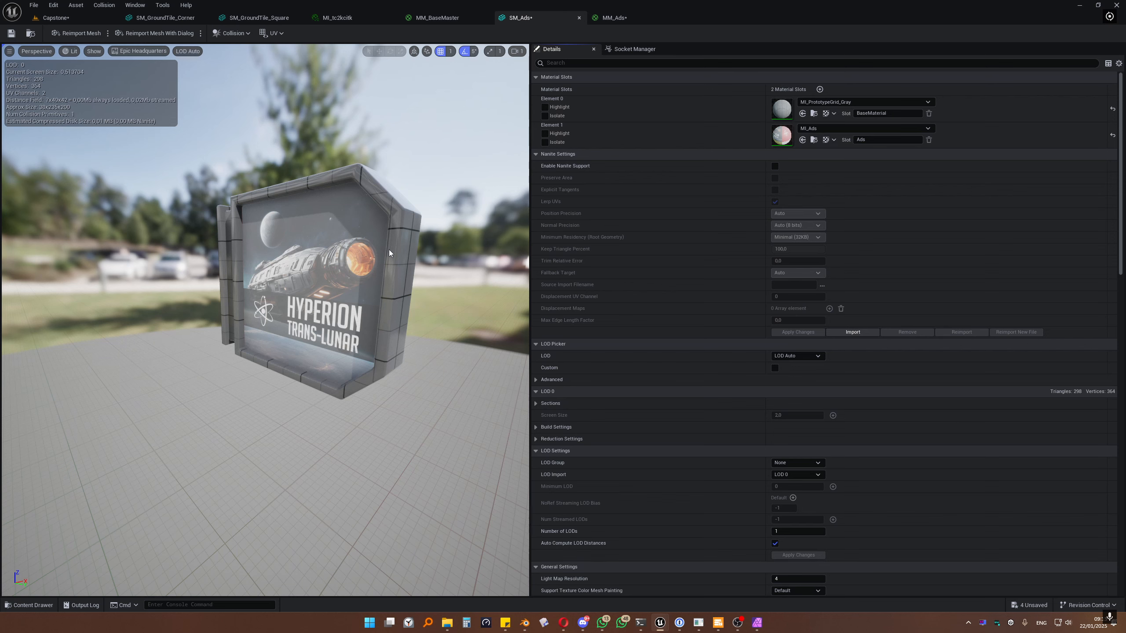
{"action": "mouse_move", "coordinate": [296, 292]}
{"action": "right_mouse_down"}
{"action": "mouse_move", "coordinate": [339, 283]}
{"action": "mouse_move", "coordinate": [287, 292]}
{"action": "right_mouse_up"}
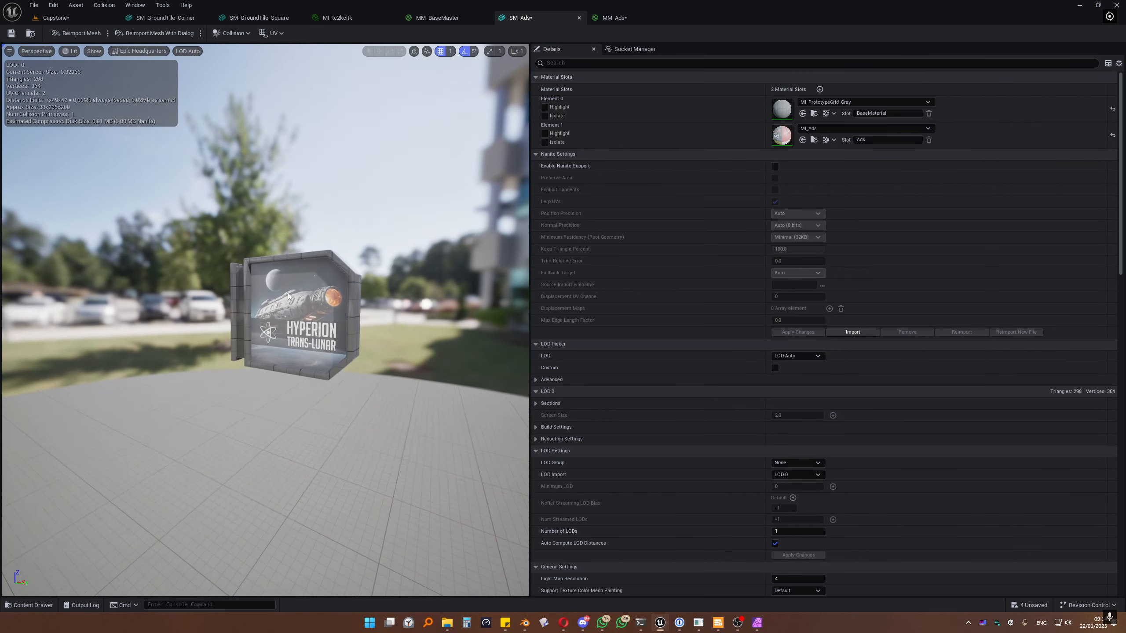
Step: Save SM_Ads and create an Actor Blueprint named BP_SquareAds in Tutorial
{"action": "left_click", "coordinate": [12, 34]}
{"action": "left_click", "coordinate": [95, 17]}
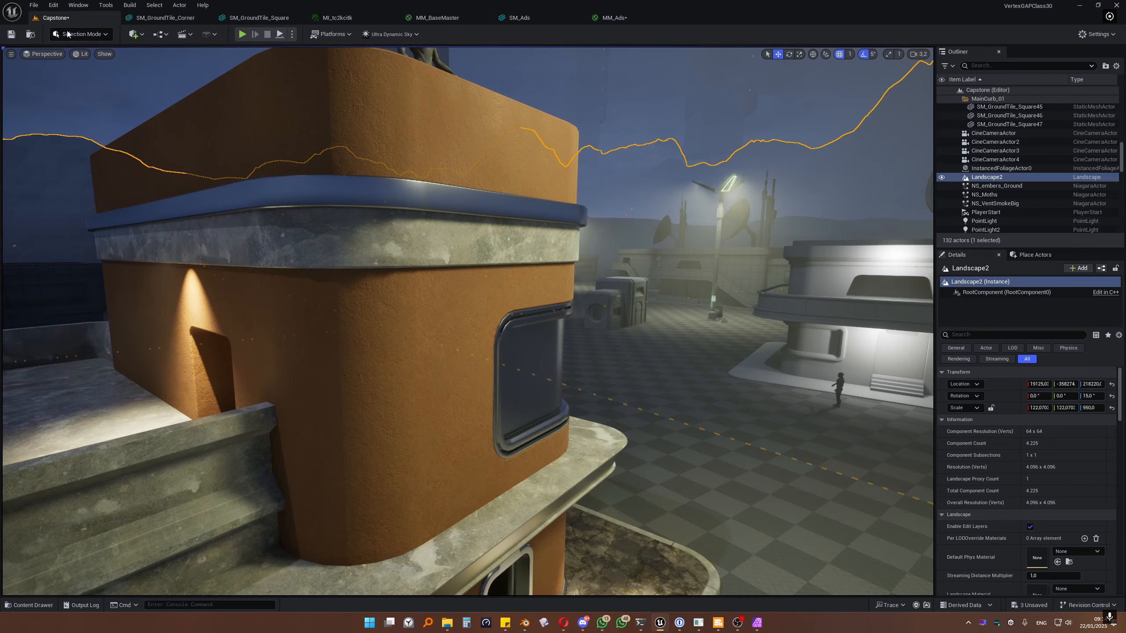
{"action": "key", "text": "ctrl+space"}
{"action": "right_click", "coordinate": [446, 488]}
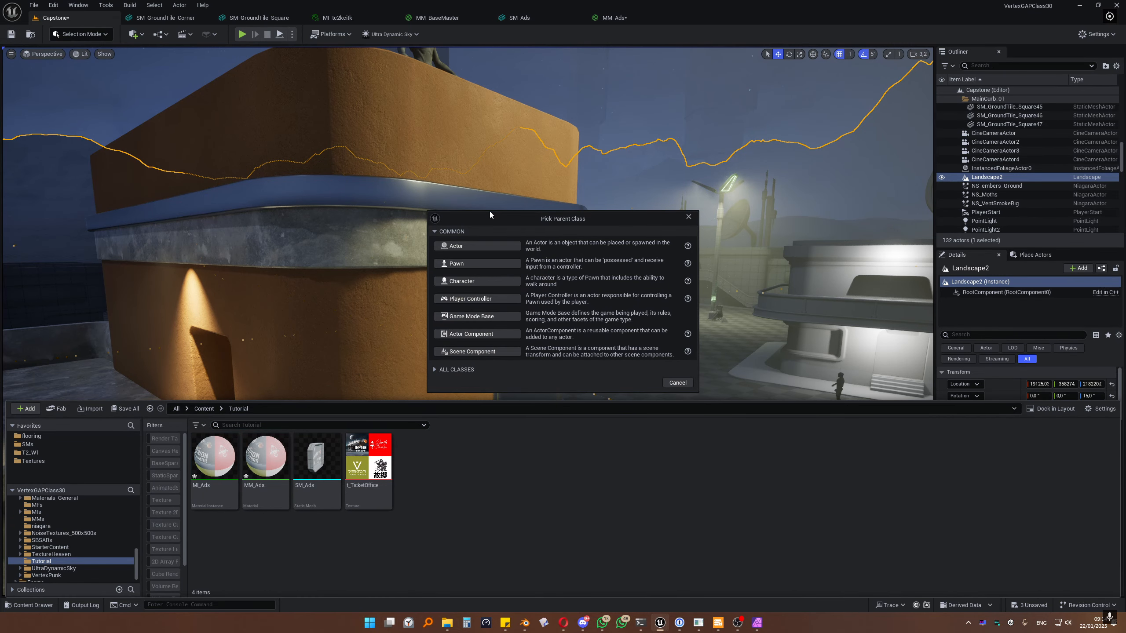
{"action": "left_click", "coordinate": [479, 247]}
{"action": "type", "text": "BP_SquareAds"}
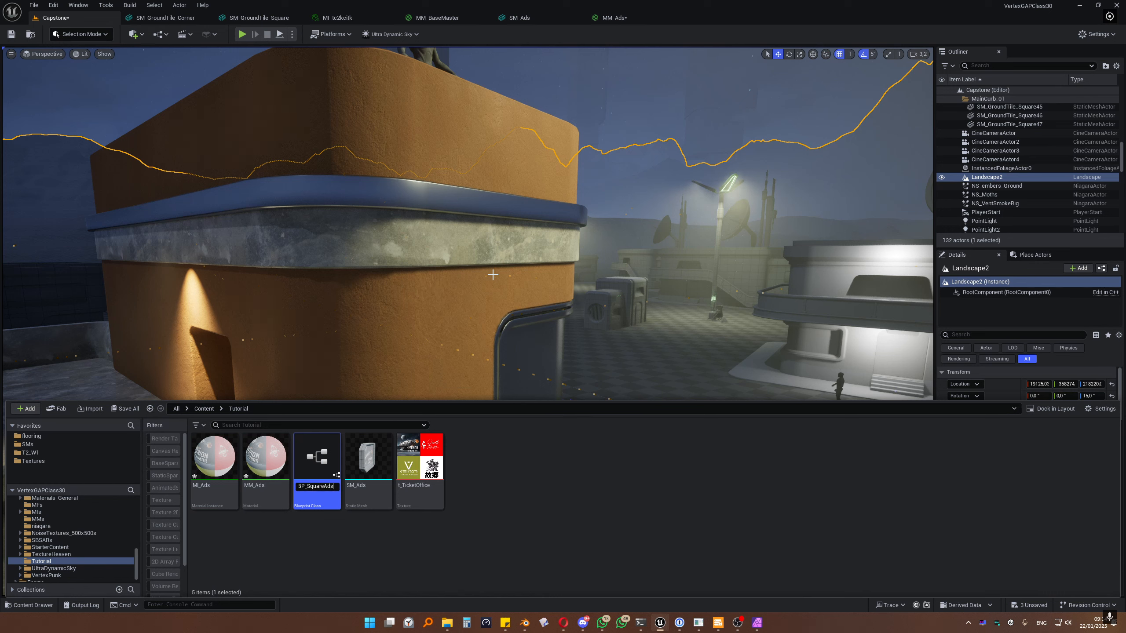
{"action": "key", "text": "Return"}
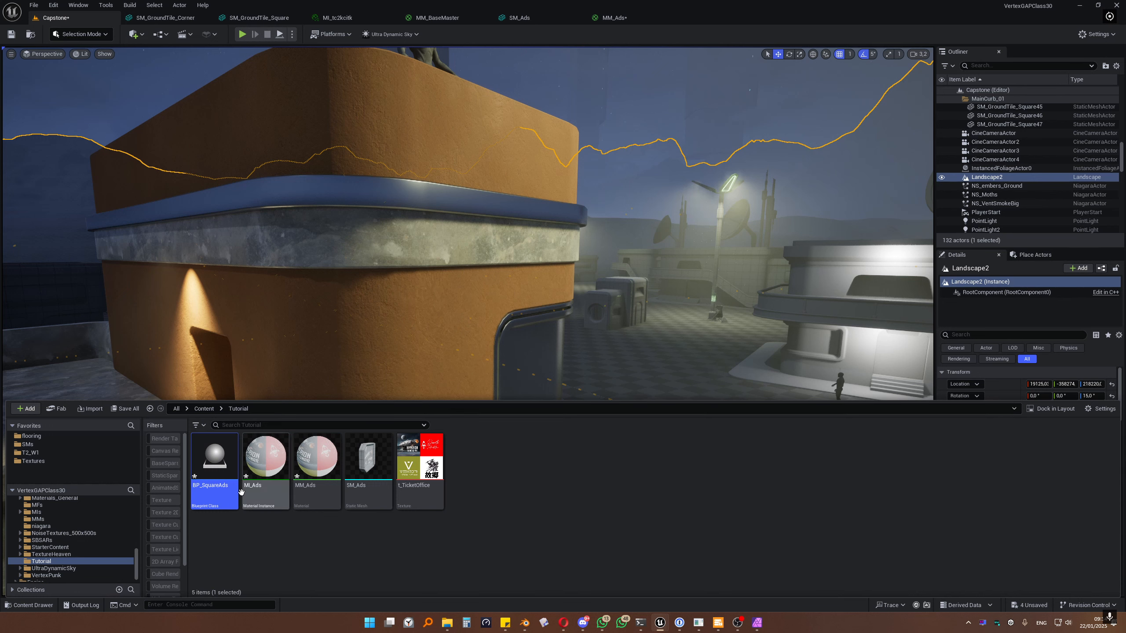
{"action": "double_click", "coordinate": [214, 461]}
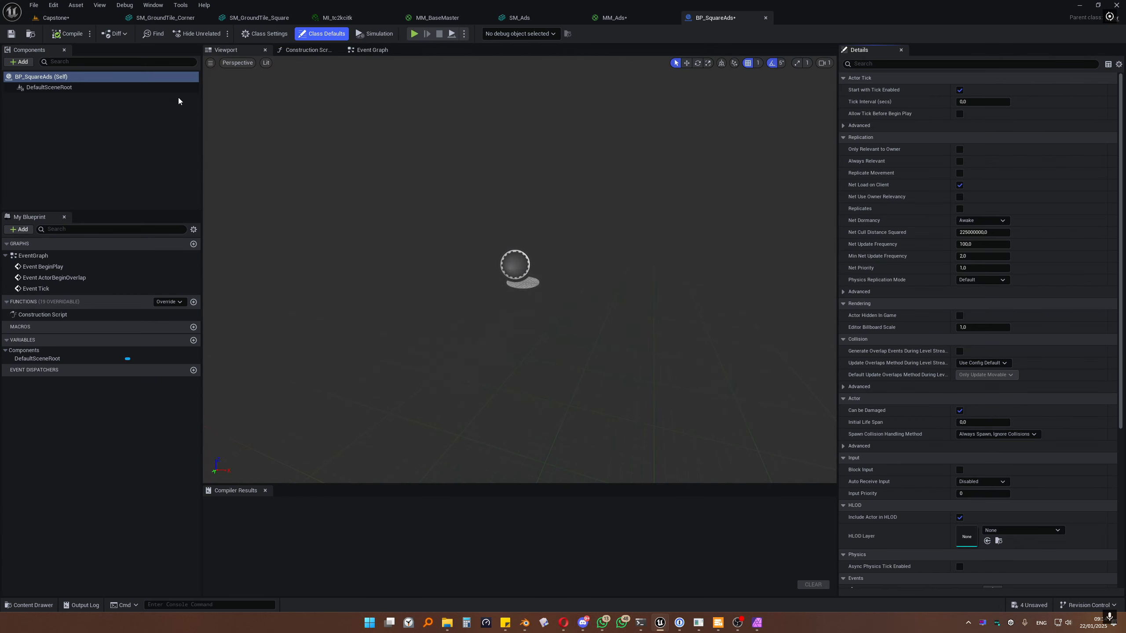
Step: Add a Static Mesh component named AdFrame that uses the SM_Ads mesh
{"action": "left_click", "coordinate": [18, 63]}
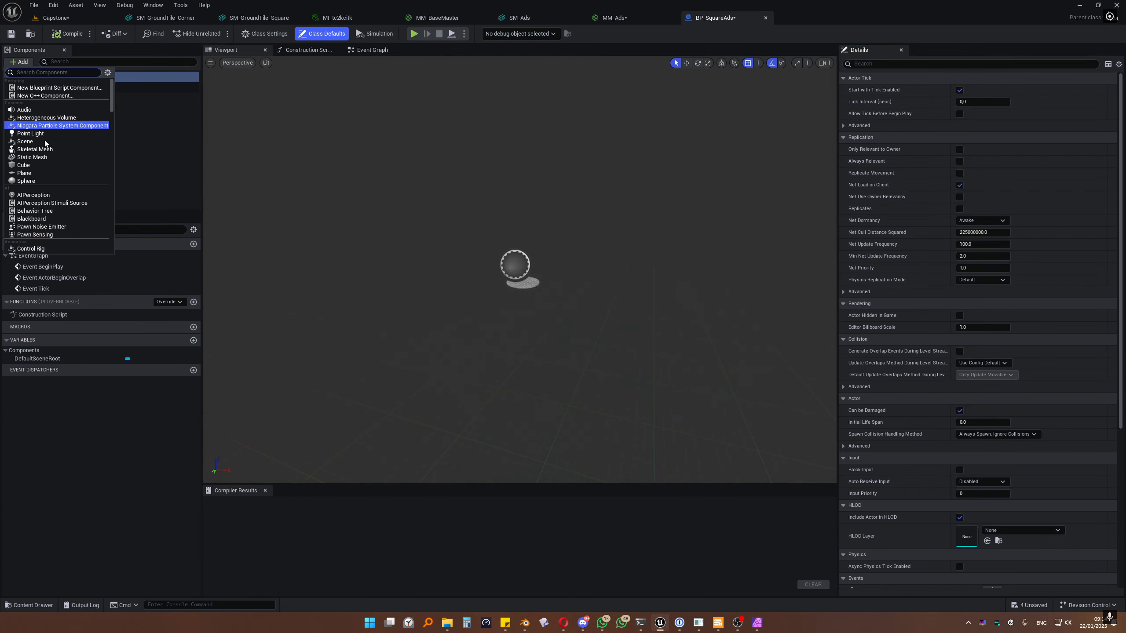
{"action": "left_click", "coordinate": [49, 161]}
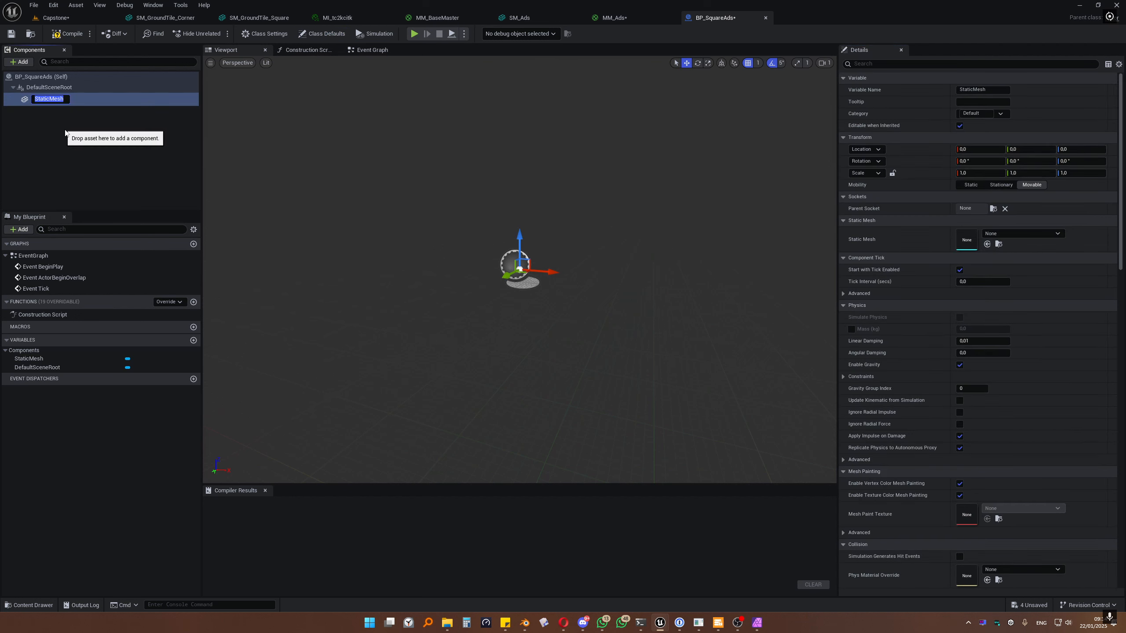
{"action": "type", "text": "A"}
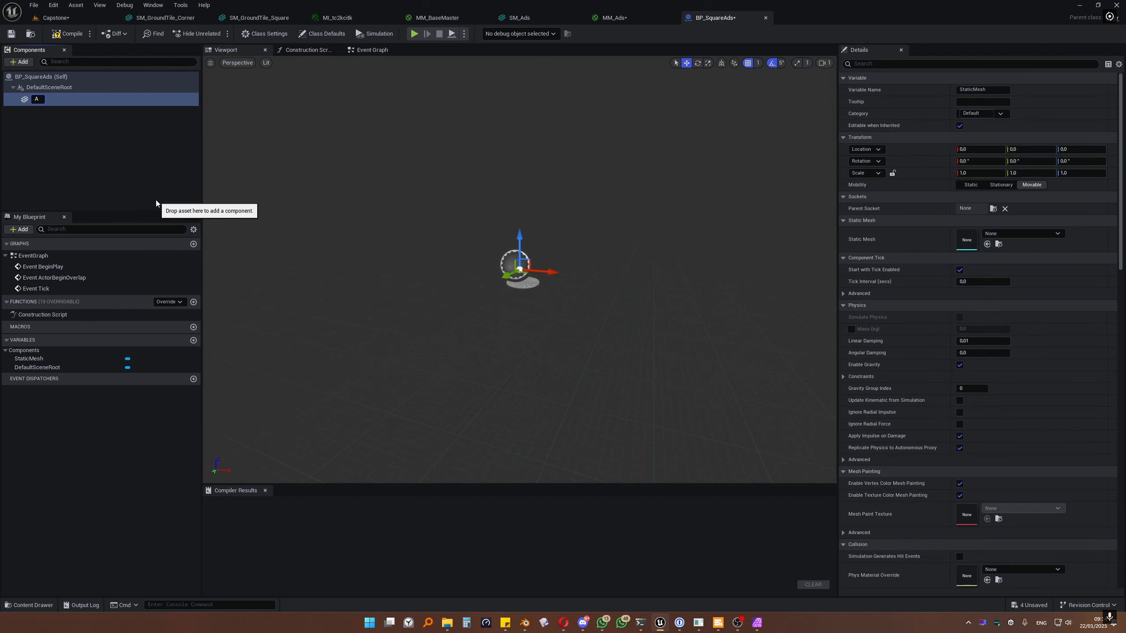
{"action": "type", "text": "dFrame"}
{"action": "key", "text": "Return"}
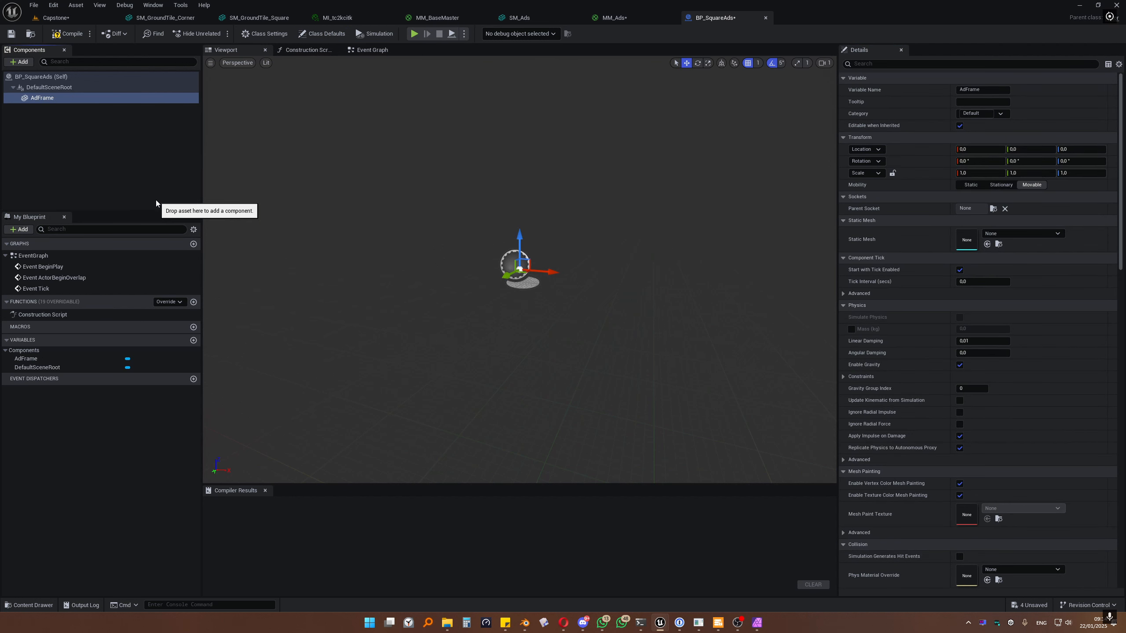
{"action": "left_click", "coordinate": [1010, 235]}
{"action": "left_click", "coordinate": [727, 311]}
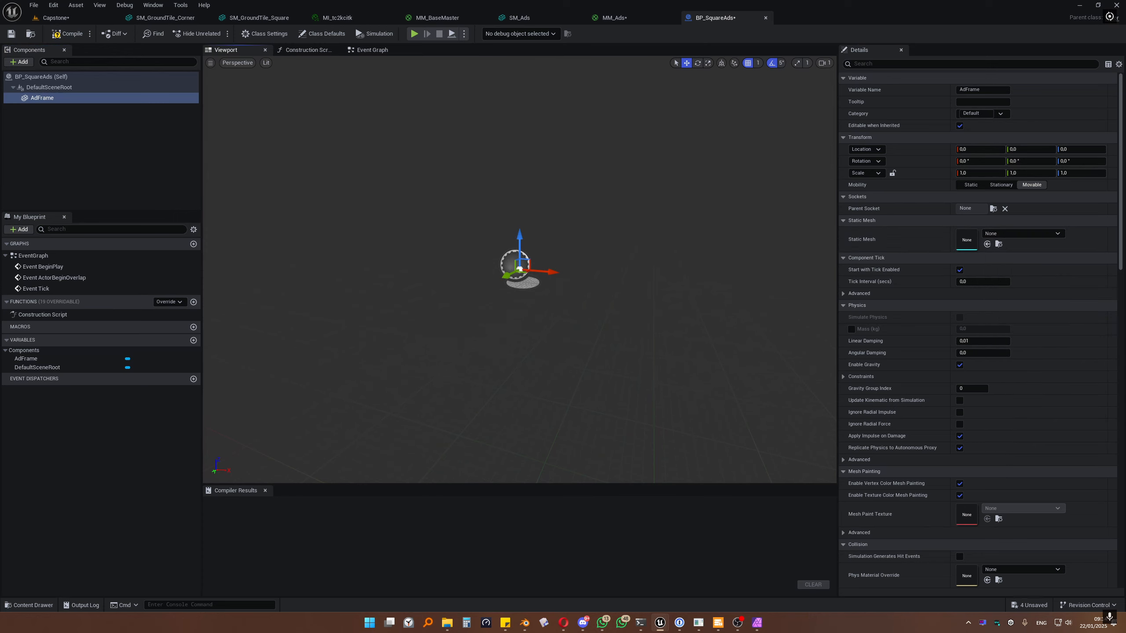
{"action": "key", "text": "ctrl+space"}
{"action": "left_click", "coordinate": [367, 458]}
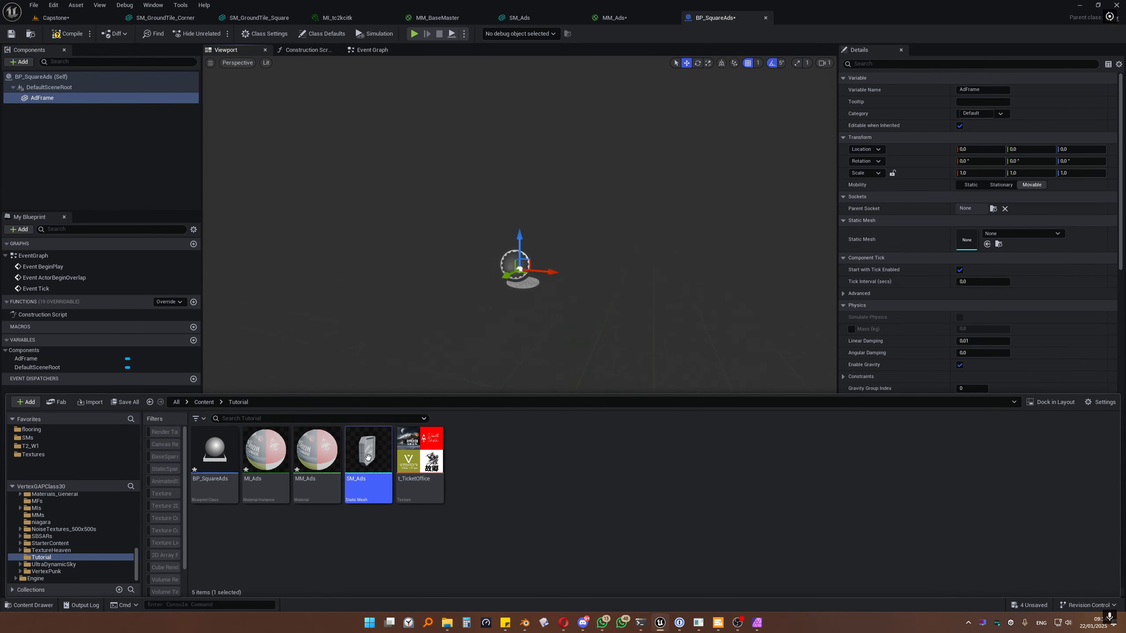
{"action": "left_click", "coordinate": [988, 244]}
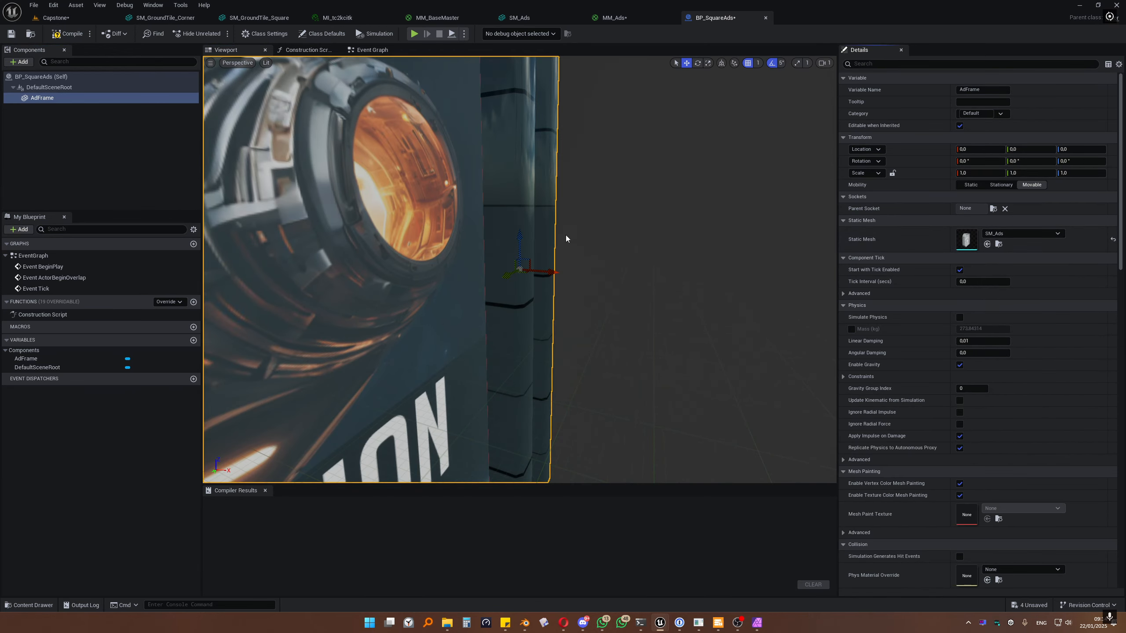
{"action": "right_click_drag", "start_coordinate": [566, 240], "coordinate": [665, 249]}
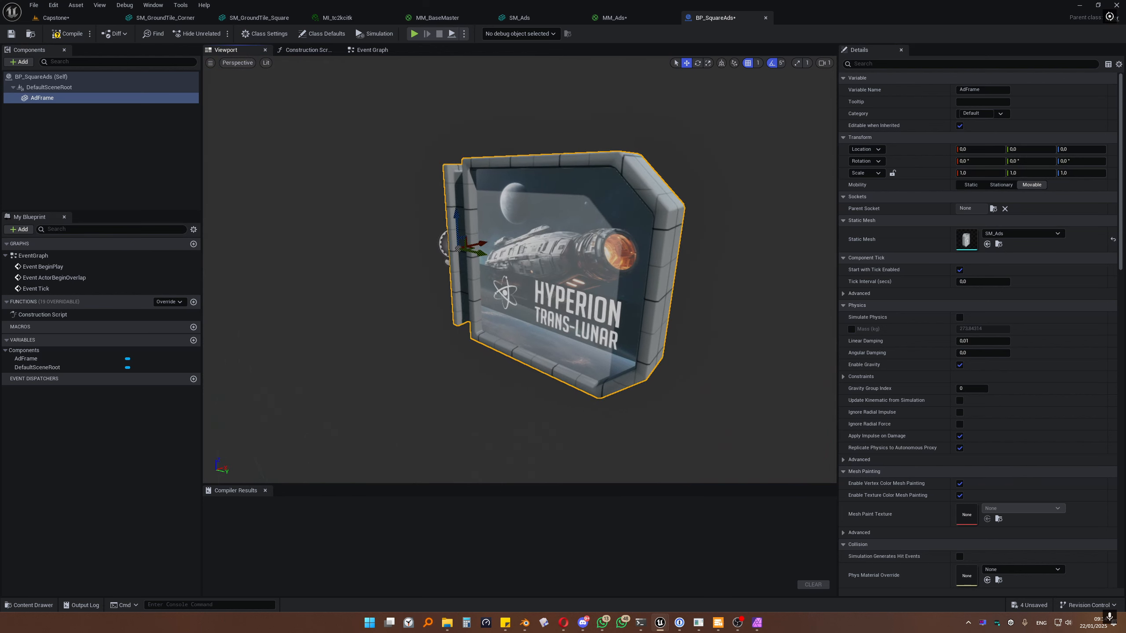
Step: Add a RectLight under AdFrame and move it in front of the ad to X 21
{"action": "left_click", "coordinate": [20, 62]}
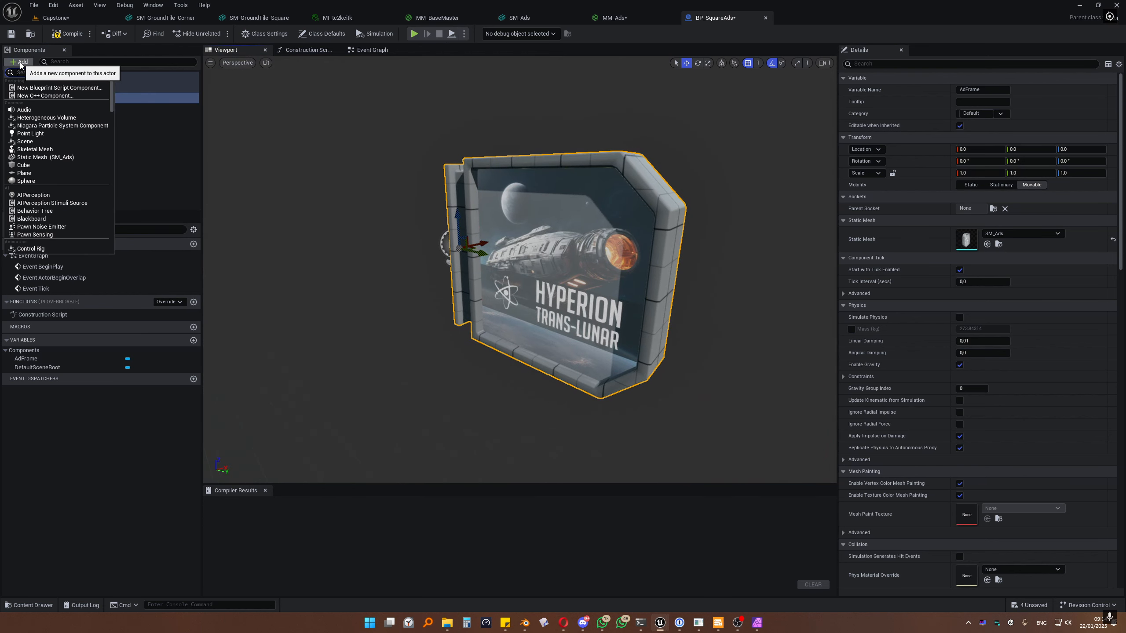
{"action": "type", "text": "rect"}
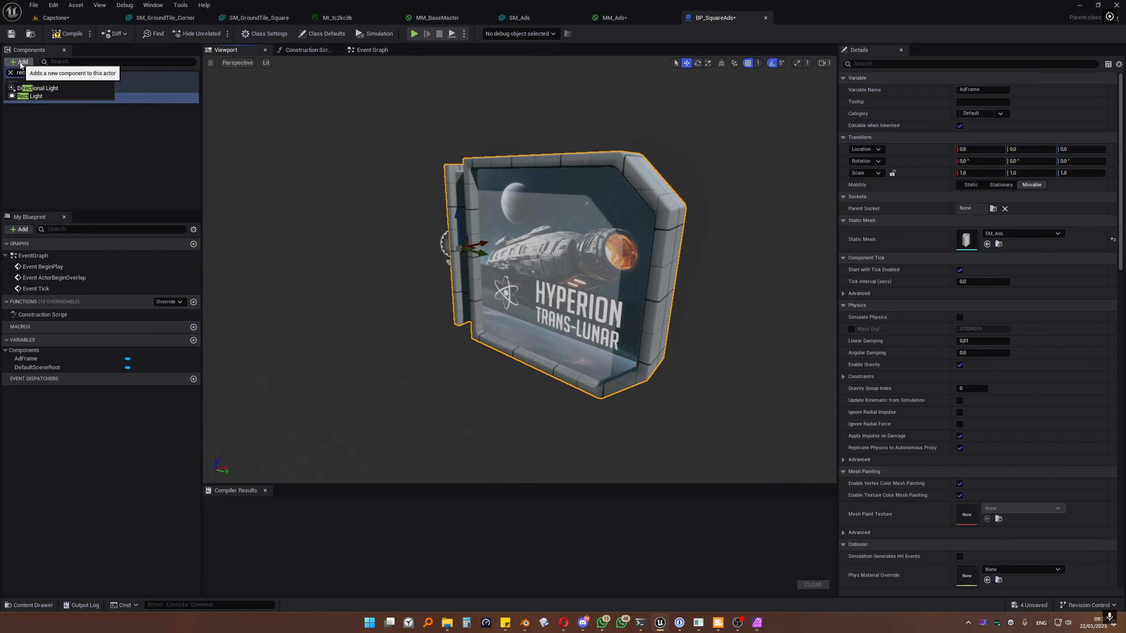
{"action": "left_click", "coordinate": [43, 97]}
{"action": "right_click_drag", "start_coordinate": [399, 163], "coordinate": [344, 165]}
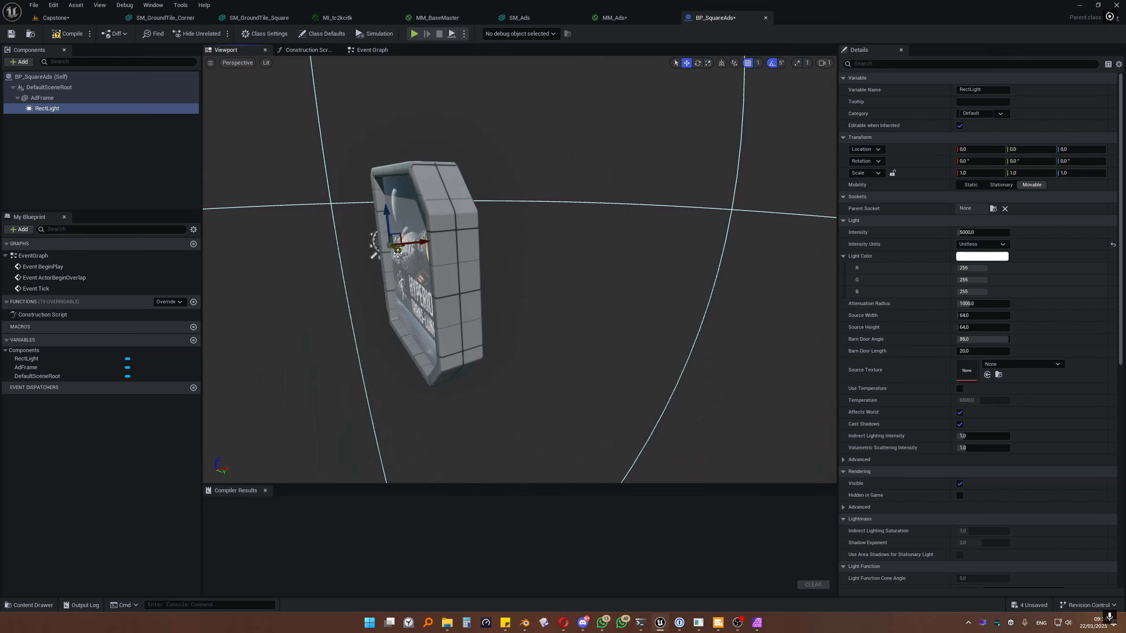
{"action": "left_click_drag", "start_coordinate": [393, 250], "coordinate": [445, 272]}
{"action": "right_click_drag", "start_coordinate": [444, 271], "coordinate": [490, 266]}
{"action": "left_click_drag", "start_coordinate": [454, 250], "coordinate": [463, 250]}
{"action": "right_click_drag", "start_coordinate": [473, 249], "coordinate": [443, 245]}
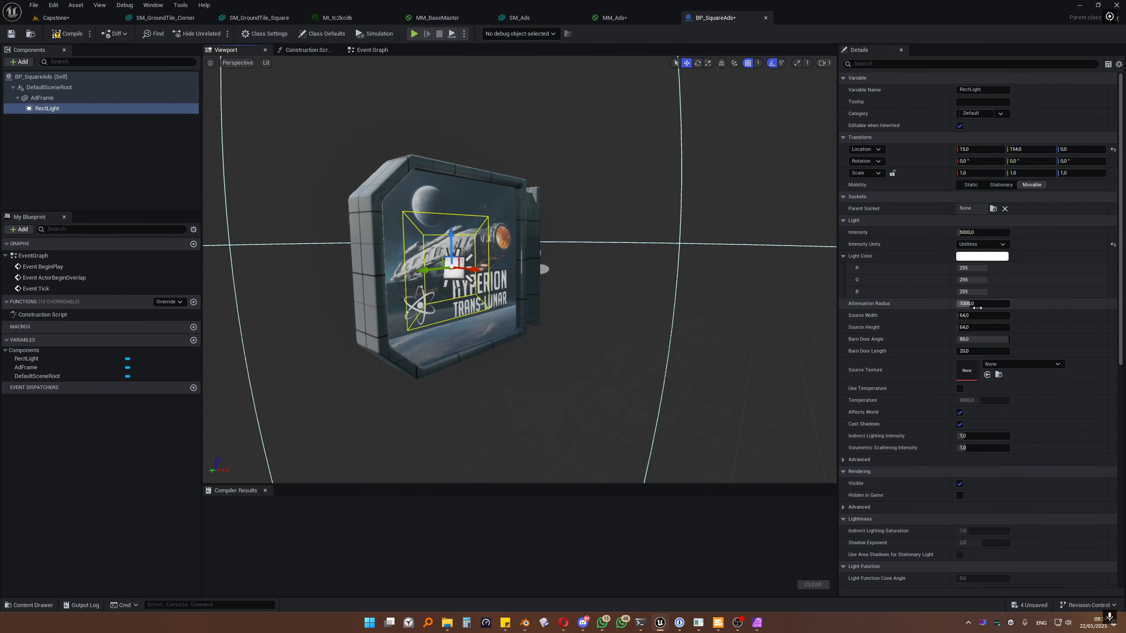
Step: Give the rect light source width 104, Y 135 and a barn door angle near 52
{"action": "left_click", "coordinate": [976, 315]}
{"action": "mouse_move", "coordinate": [977, 315]}
{"action": "left_mouse_down"}
{"action": "mouse_move", "coordinate": [1019, 315]}
{"action": "mouse_move", "coordinate": [983, 326]}
{"action": "mouse_move", "coordinate": [1019, 327]}
{"action": "mouse_move", "coordinate": [966, 316]}
{"action": "mouse_move", "coordinate": [979, 315]}
{"action": "left_mouse_up"}
{"action": "left_click_drag", "start_coordinate": [435, 268], "coordinate": [495, 272]}
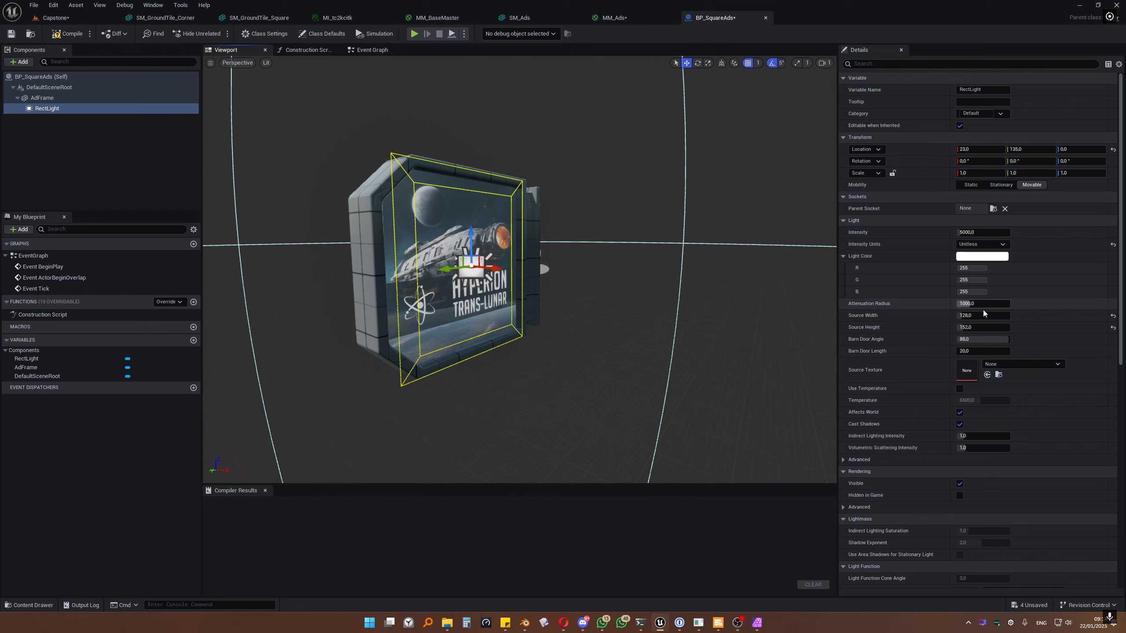
{"action": "mouse_move", "coordinate": [984, 338]}
{"action": "left_mouse_down"}
{"action": "mouse_move", "coordinate": [953, 339]}
{"action": "mouse_move", "coordinate": [984, 339]}
{"action": "left_mouse_up"}
{"action": "right_click_drag", "start_coordinate": [674, 306], "coordinate": [710, 306]}
{"action": "right_click_drag", "start_coordinate": [616, 234], "coordinate": [652, 239]}
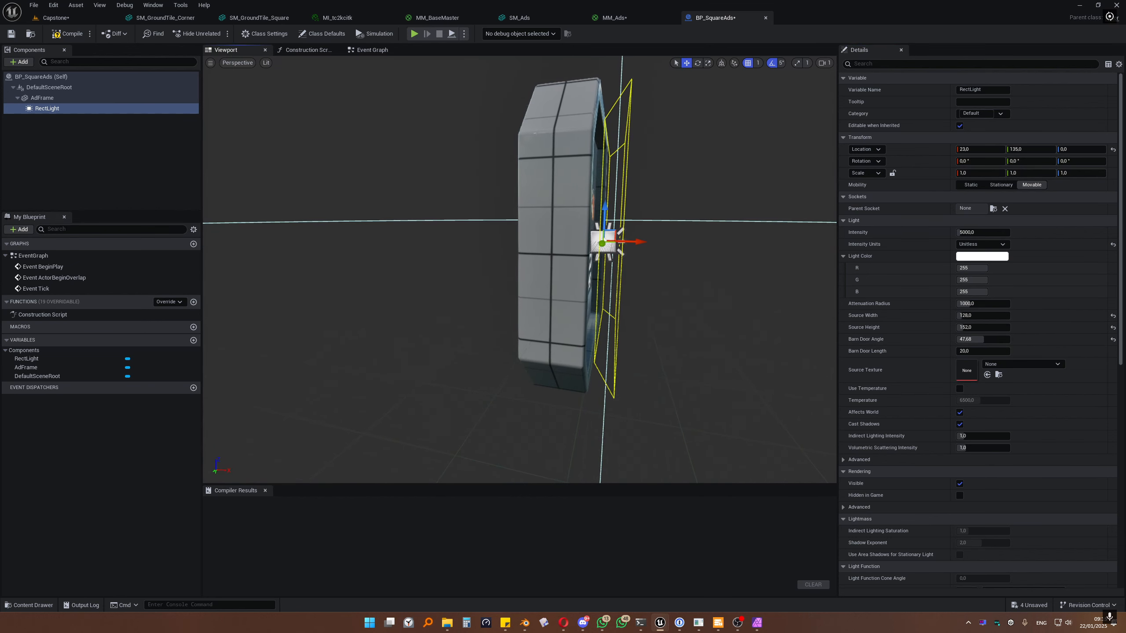
{"action": "left_click_drag", "start_coordinate": [638, 242], "coordinate": [635, 242]}
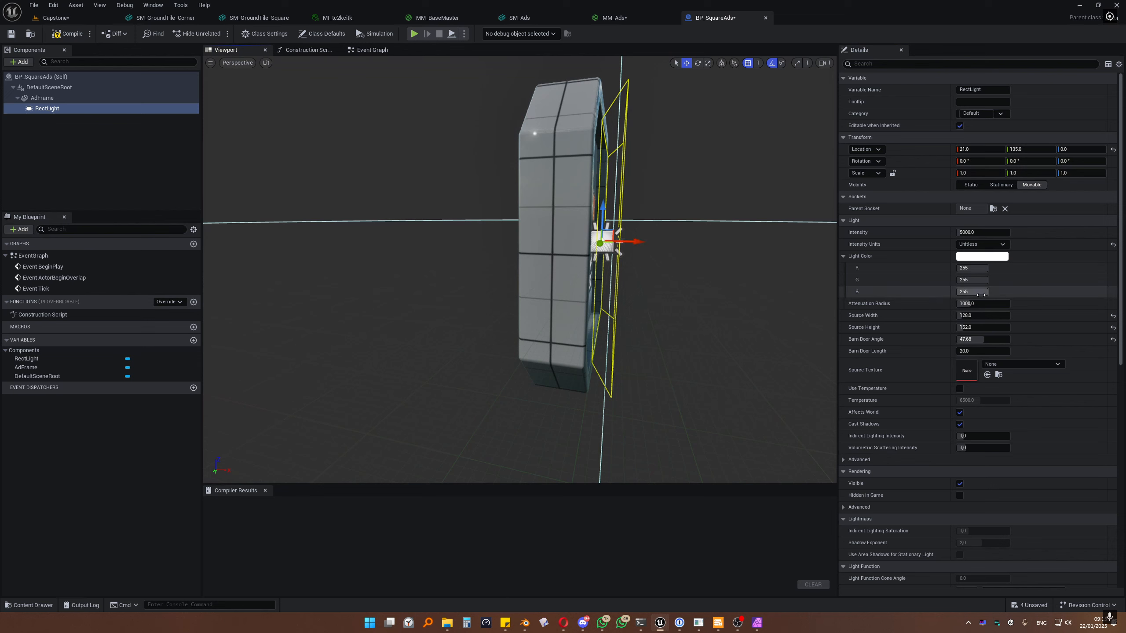
{"action": "left_click_drag", "start_coordinate": [981, 340], "coordinate": [984, 340]}
{"action": "right_click_drag", "start_coordinate": [704, 284], "coordinate": [646, 285]}
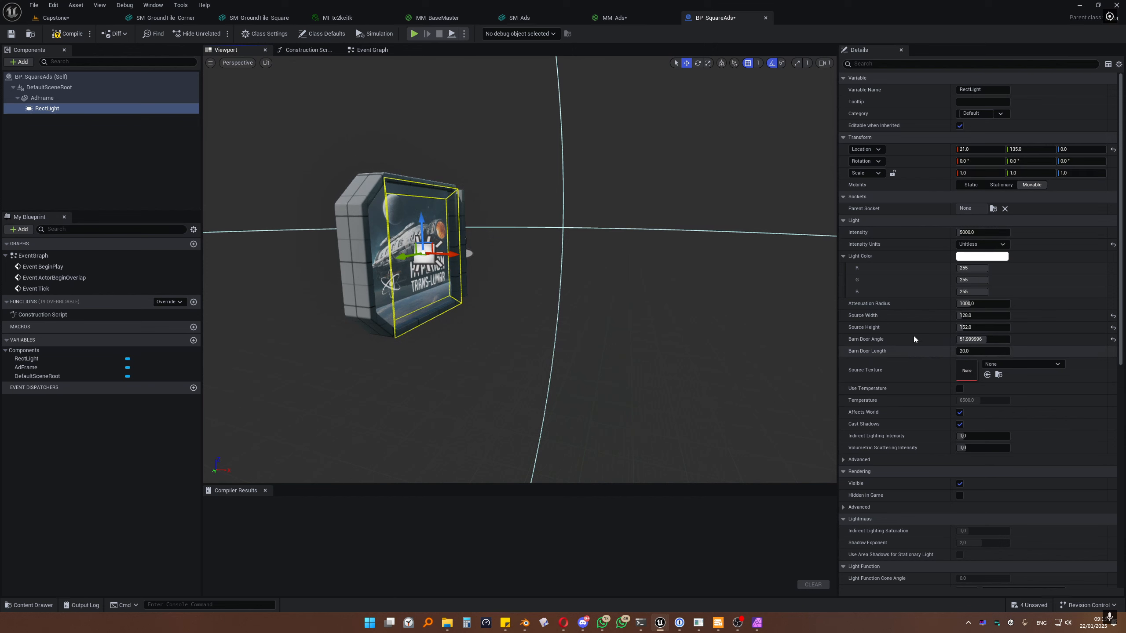
{"action": "right_click_drag", "start_coordinate": [513, 249], "coordinate": [550, 249]}
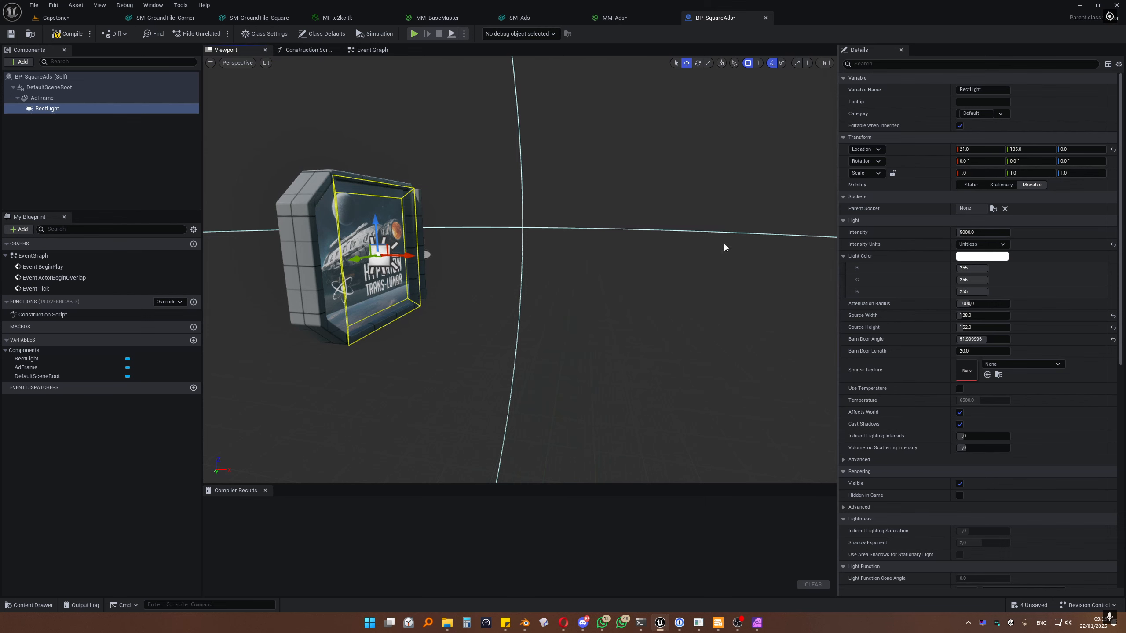
{"action": "right_click_drag", "start_coordinate": [726, 244], "coordinate": [692, 244]}
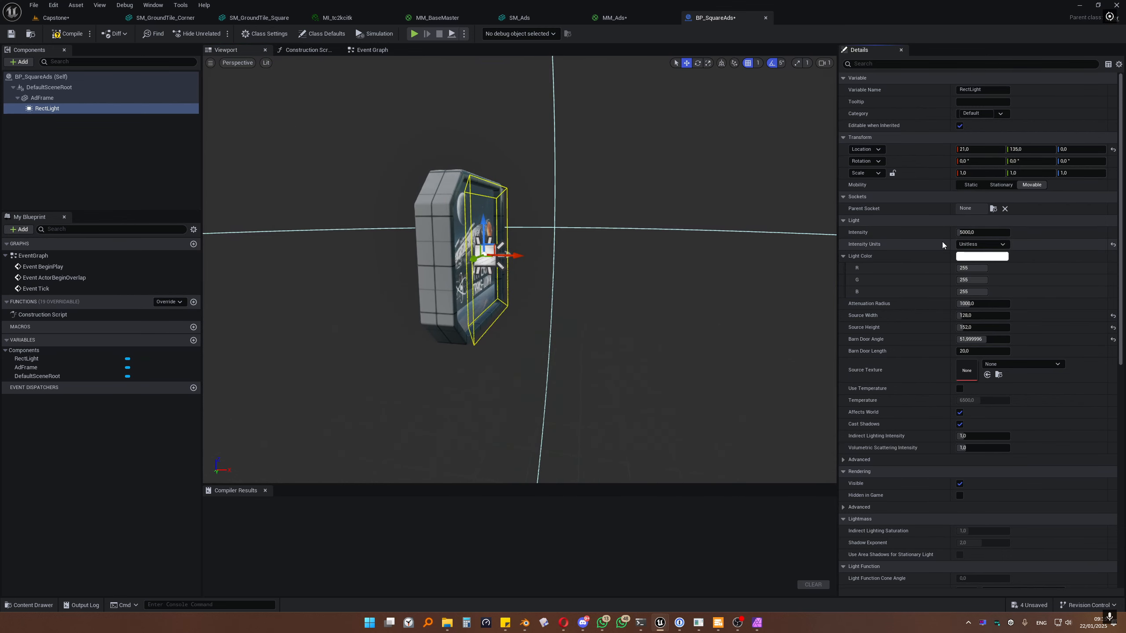
Step: Set the rect light's intensity units to Lumens and duplicate the light
{"action": "left_click", "coordinate": [981, 244]}
{"action": "left_click", "coordinate": [977, 267]}
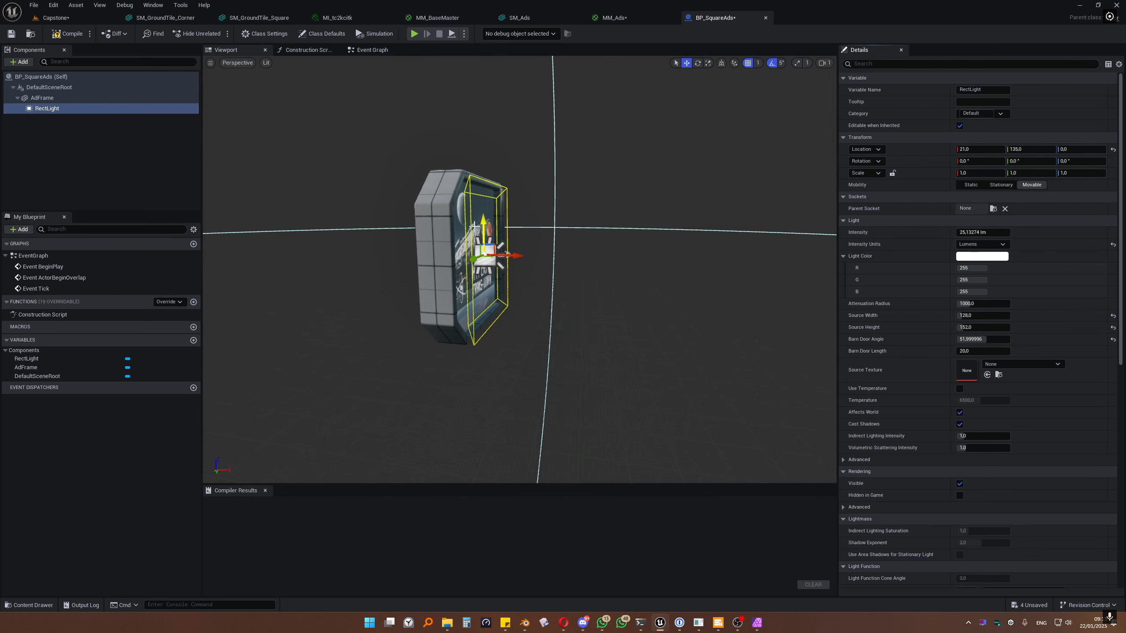
{"action": "key", "text": "ctrl+d"}
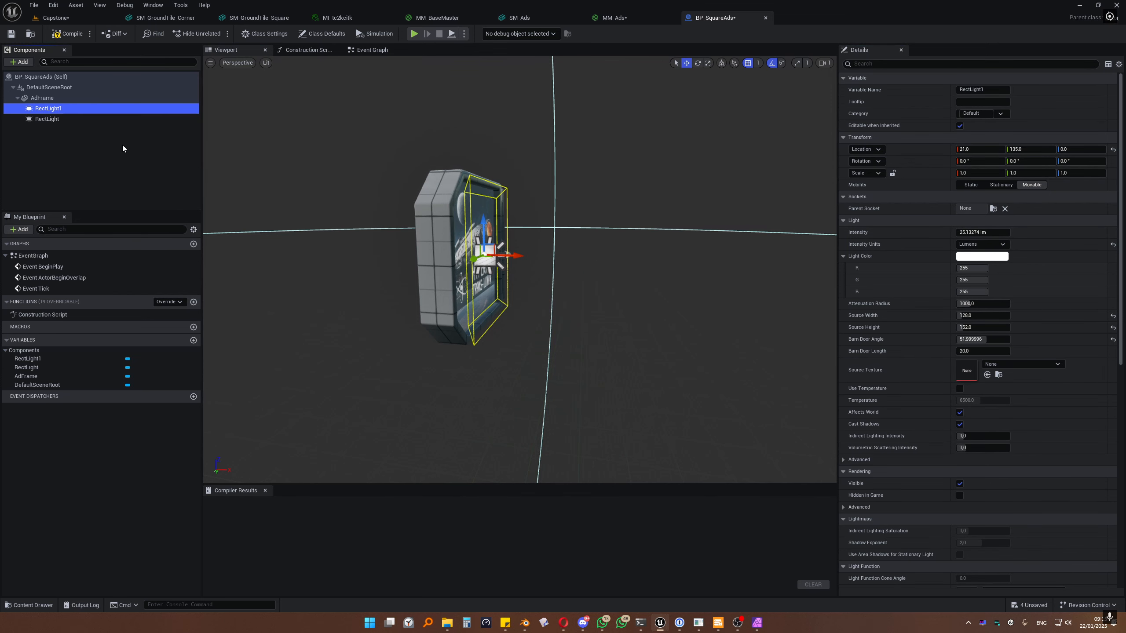
Step: Rotate one rect light -180° and move it behind the frame to X −19
{"action": "left_click", "coordinate": [82, 119]}
{"action": "left_click_drag", "start_coordinate": [510, 255], "coordinate": [473, 269]}
{"action": "left_click", "coordinate": [699, 64]}
{"action": "right_click_drag", "start_coordinate": [468, 266], "coordinate": [576, 257]}
{"action": "key", "text": "ctrl+z"}
{"action": "key", "text": "a"}
{"action": "left_click_drag", "start_coordinate": [538, 302], "coordinate": [510, 284]}
{"action": "key", "text": "w"}
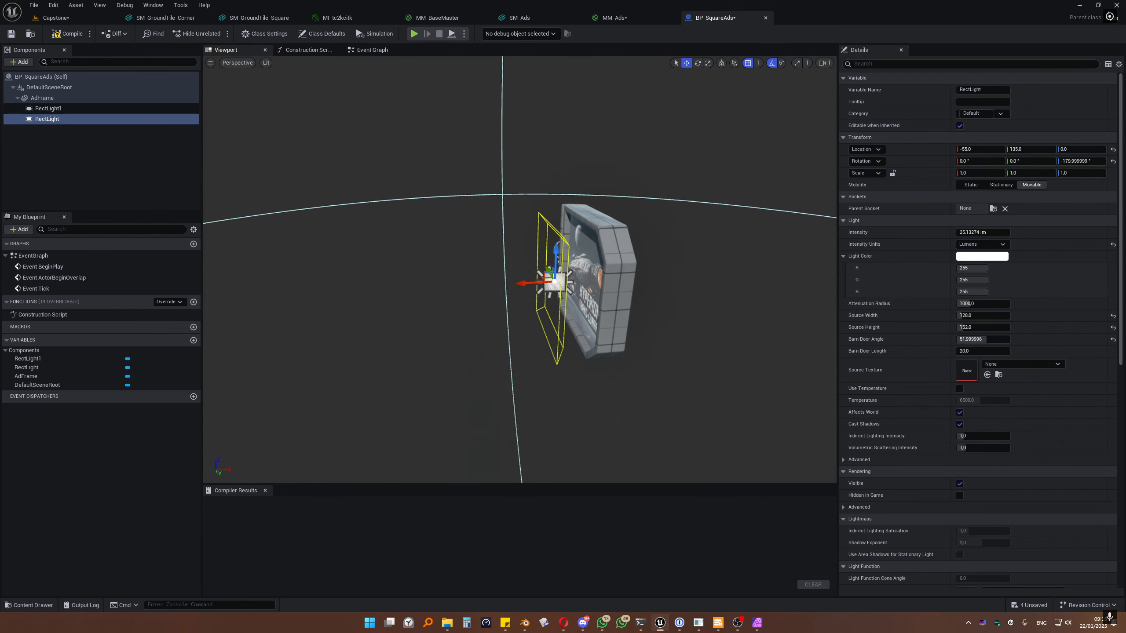
{"action": "right_click_drag", "start_coordinate": [509, 283], "coordinate": [530, 284]}
{"action": "mouse_move", "coordinate": [471, 285]}
{"action": "left_mouse_down"}
{"action": "mouse_move", "coordinate": [504, 284]}
{"action": "mouse_move", "coordinate": [494, 283]}
{"action": "left_mouse_up"}
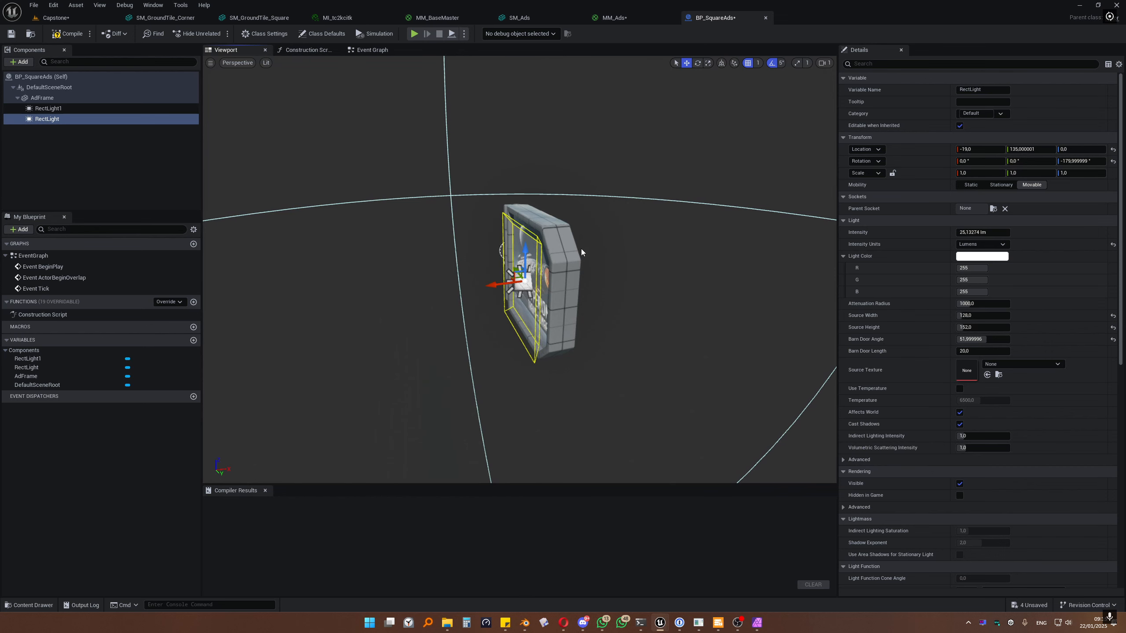
{"action": "key", "text": "d"}
{"action": "right_click_drag", "start_coordinate": [582, 253], "coordinate": [548, 253]}
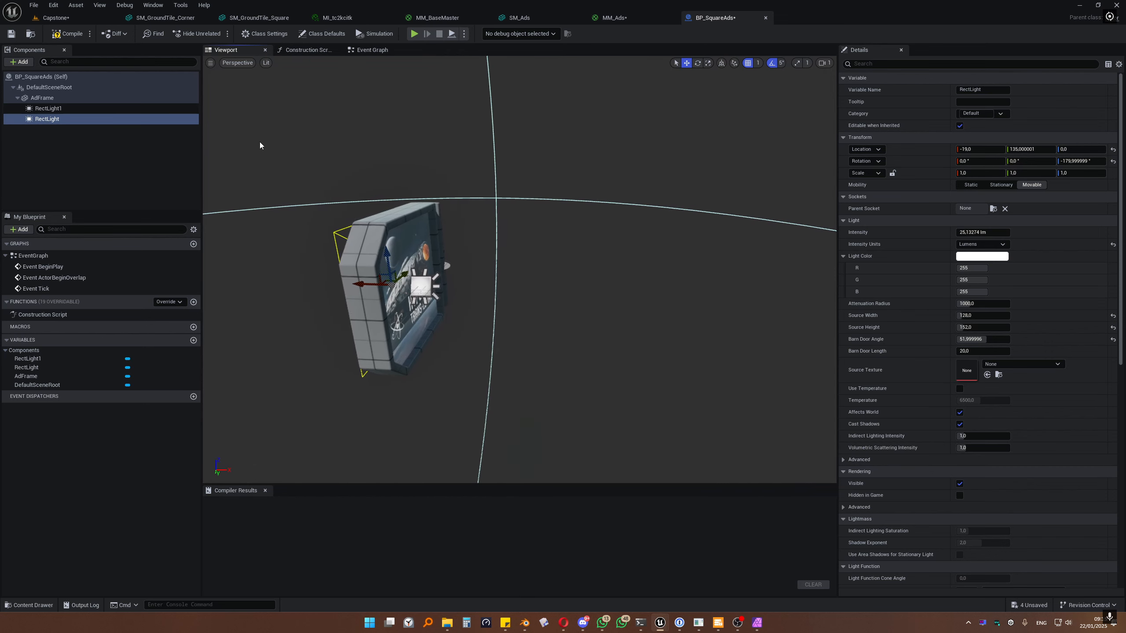
Step: Compile BP_SquareAds and go back to the Capstone level
{"action": "left_click", "coordinate": [14, 36]}
{"action": "left_click", "coordinate": [49, 21]}
{"action": "key", "text": "ctrl+space"}
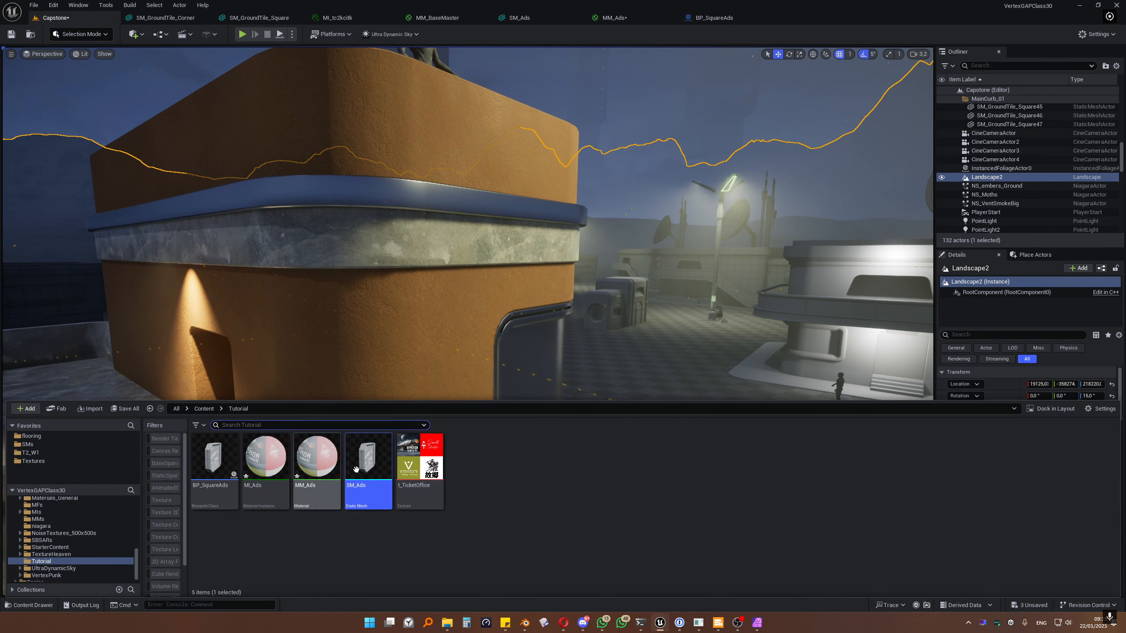
Step: Place a BP_SquareAds actor on the building wall, undoing a mistaken SM_Ads drop
{"action": "left_click_drag", "start_coordinate": [355, 469], "coordinate": [494, 205]}
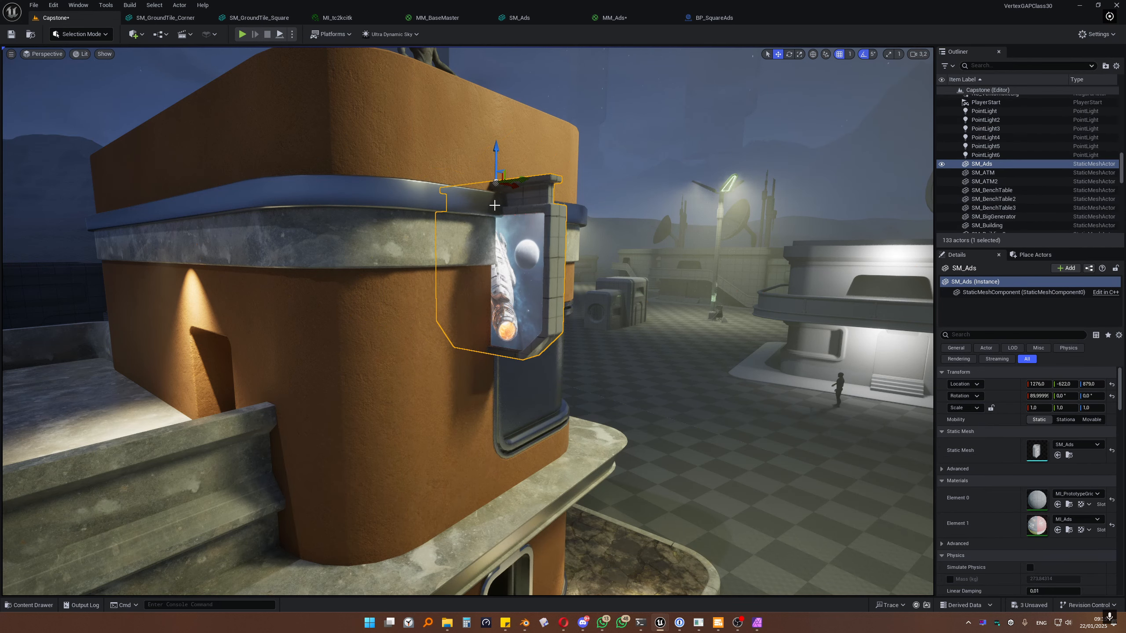
{"action": "key", "text": "ctrl+z"}
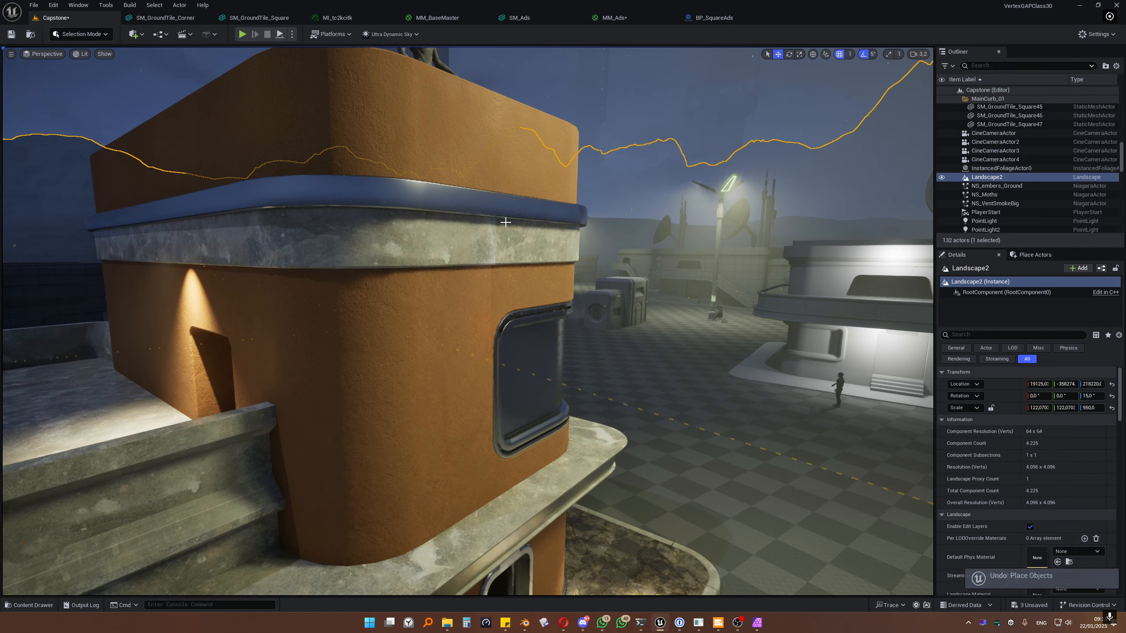
{"action": "key", "text": "ctrl+space"}
{"action": "left_click_drag", "start_coordinate": [237, 473], "coordinate": [474, 222]}
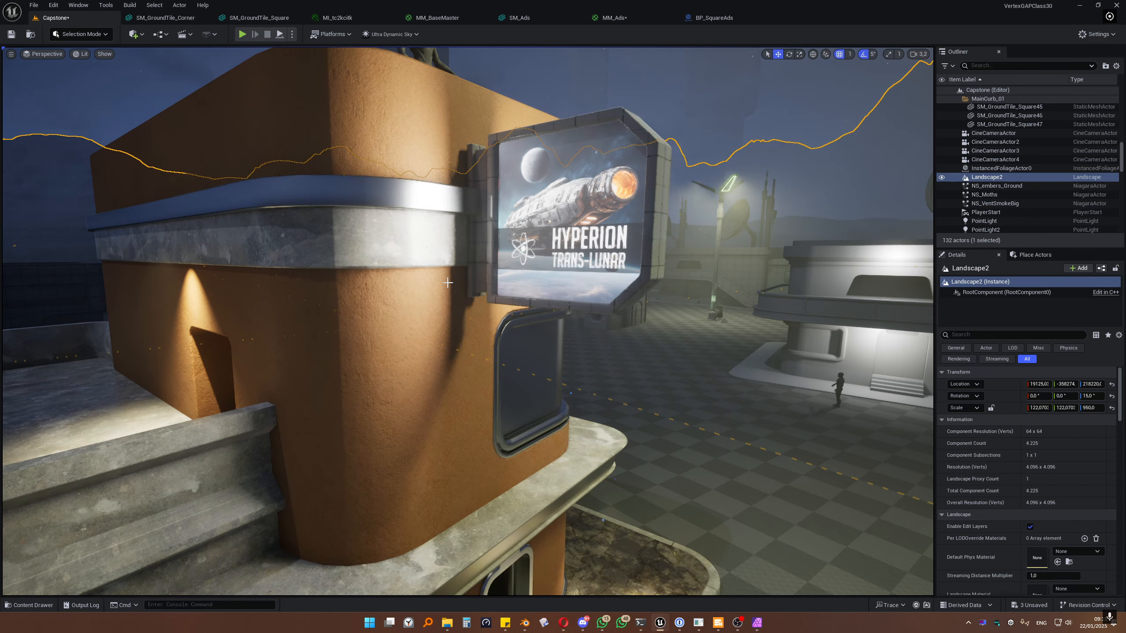
{"action": "left_click_drag", "start_coordinate": [448, 283], "coordinate": [448, 283]}
Step: Inspect the placed billboard from both sides, then reopen the BP_SquareAds editor
{"action": "key", "text": "f"}
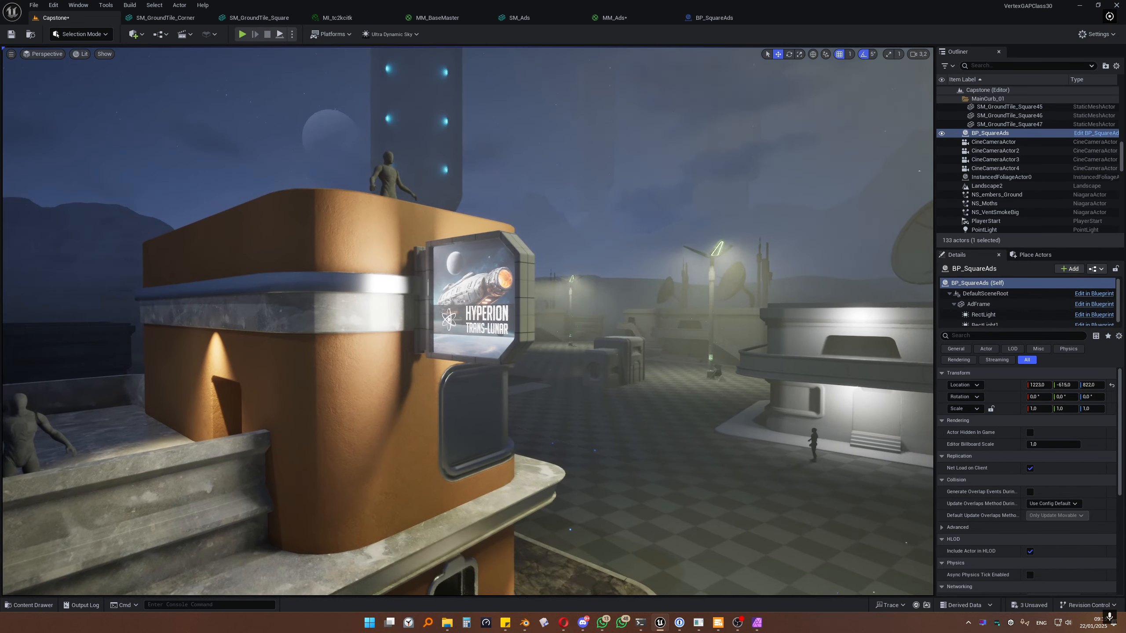
{"action": "right_click_drag", "start_coordinate": [412, 266], "coordinate": [411, 266]}
{"action": "key", "text": "d"}
{"action": "left_click", "coordinate": [411, 266]}
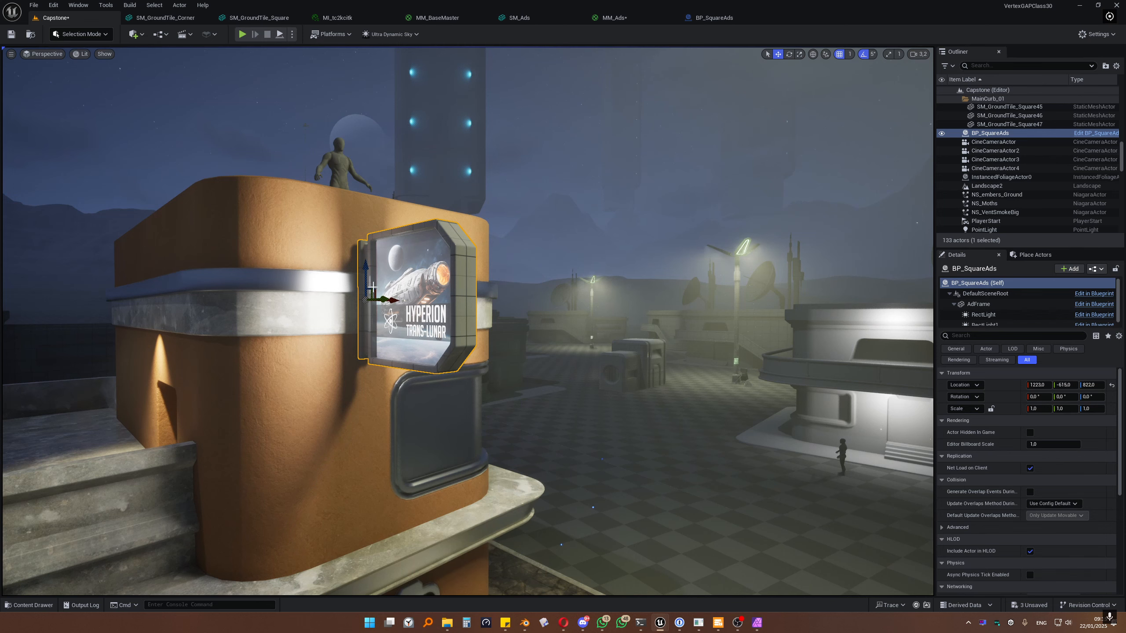
{"action": "key", "text": "d"}
{"action": "right_click_drag", "start_coordinate": [445, 380], "coordinate": [444, 380]}
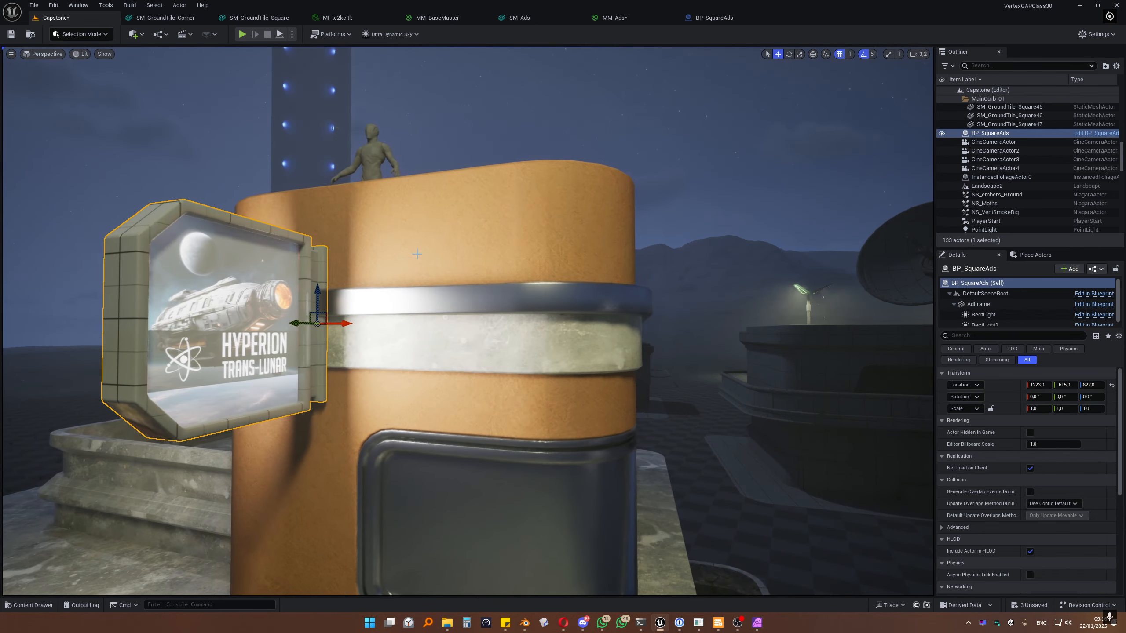
{"action": "key", "text": "a"}
{"action": "right_click_drag", "start_coordinate": [452, 330], "coordinate": [452, 330]}
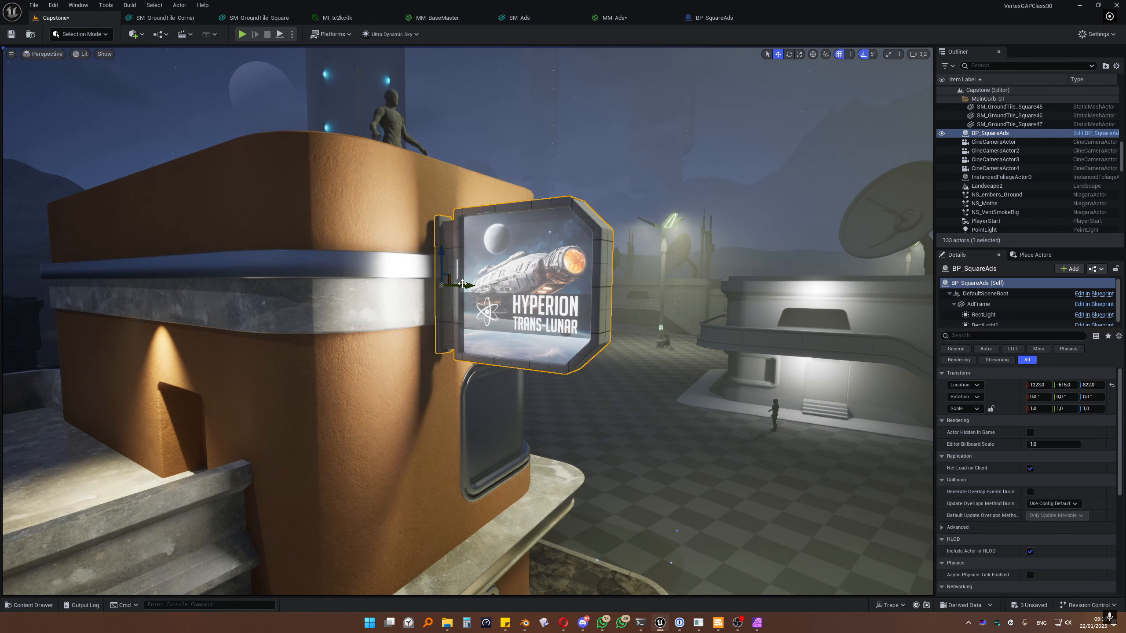
{"action": "key", "text": "w"}
{"action": "key", "text": "d"}
{"action": "right_click_drag", "start_coordinate": [424, 237], "coordinate": [424, 237]}
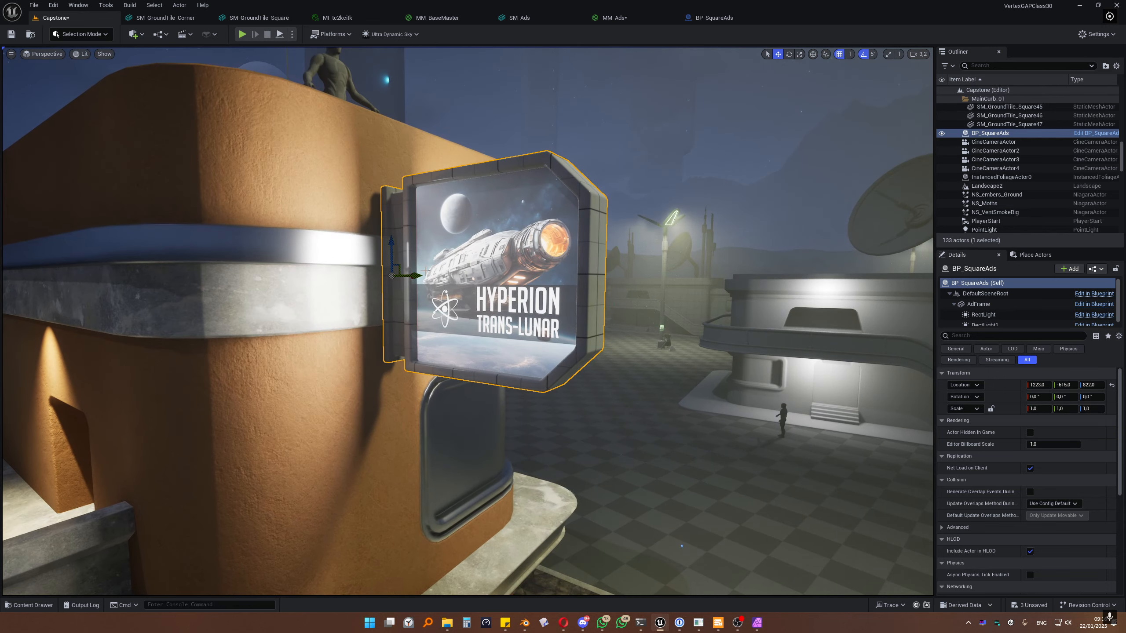
{"action": "left_click", "coordinate": [718, 20]}
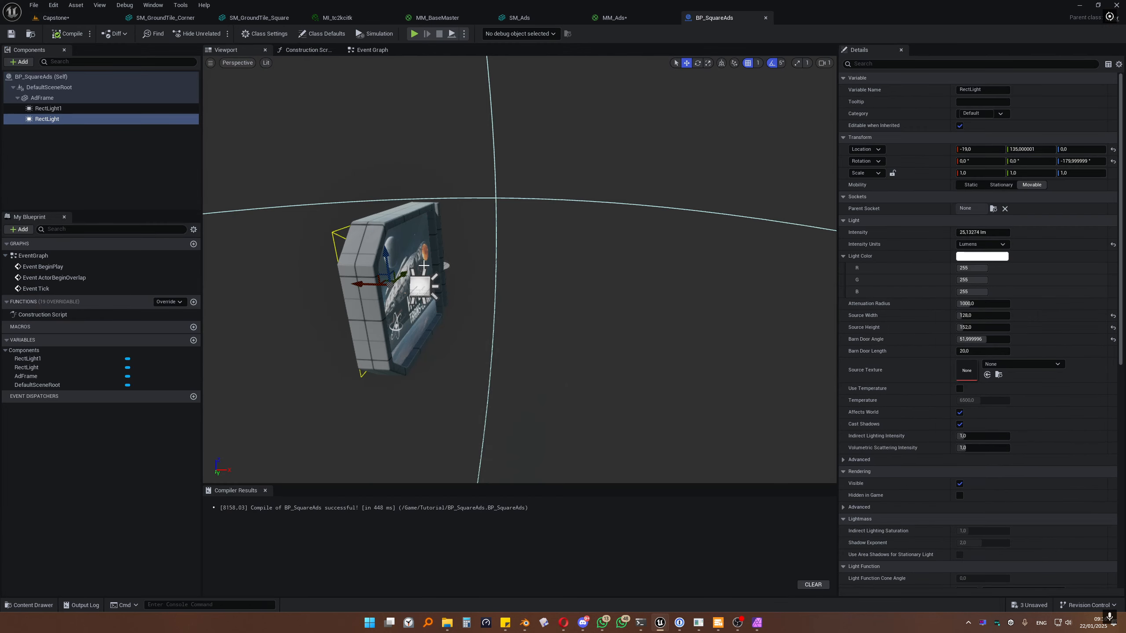
Step: Delete the Event ActorBeginOverlap and Event Tick nodes, leaving only Event BeginPlay in the graph
{"action": "left_click", "coordinate": [373, 49]}
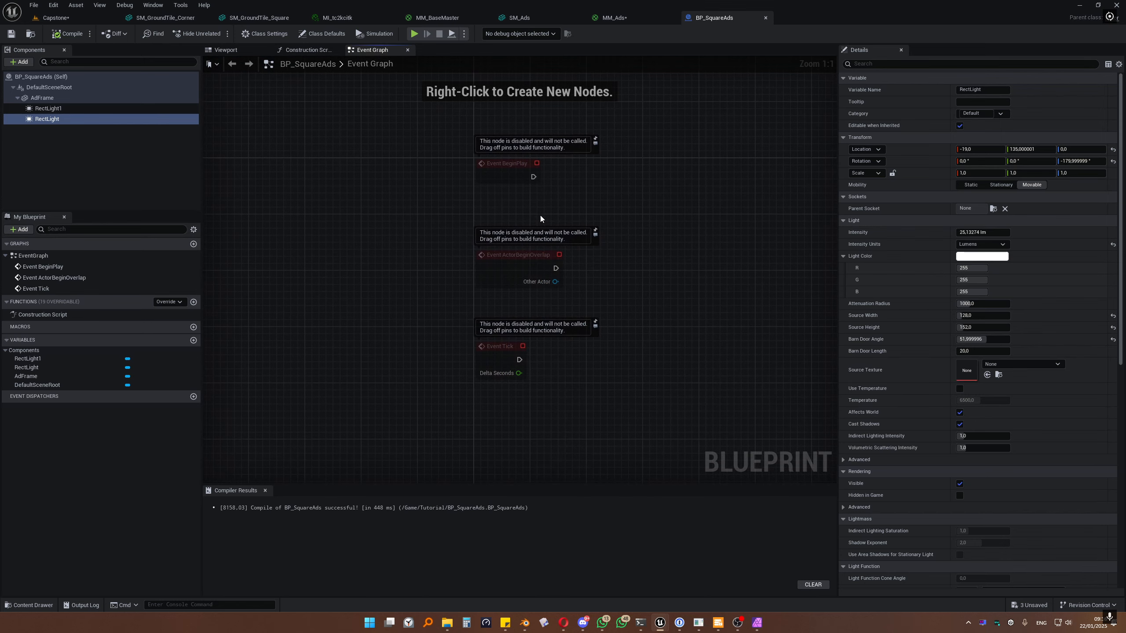
{"action": "right_click_drag", "start_coordinate": [619, 206], "coordinate": [565, 205]}
{"action": "left_click_drag", "start_coordinate": [313, 211], "coordinate": [631, 406]}
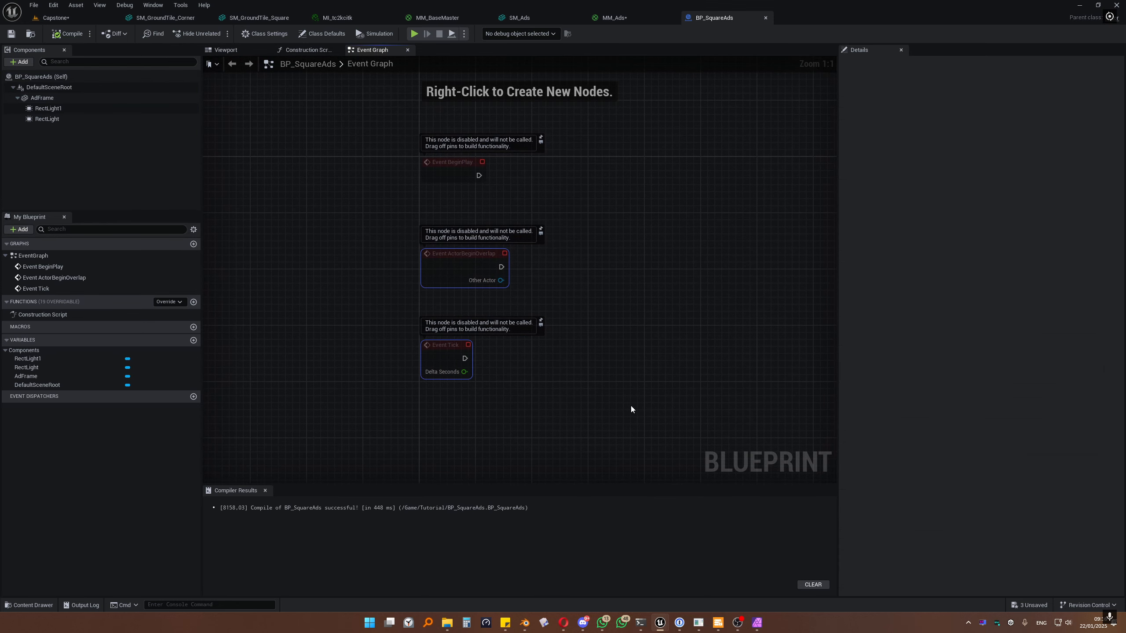
{"action": "key", "text": "Delete"}
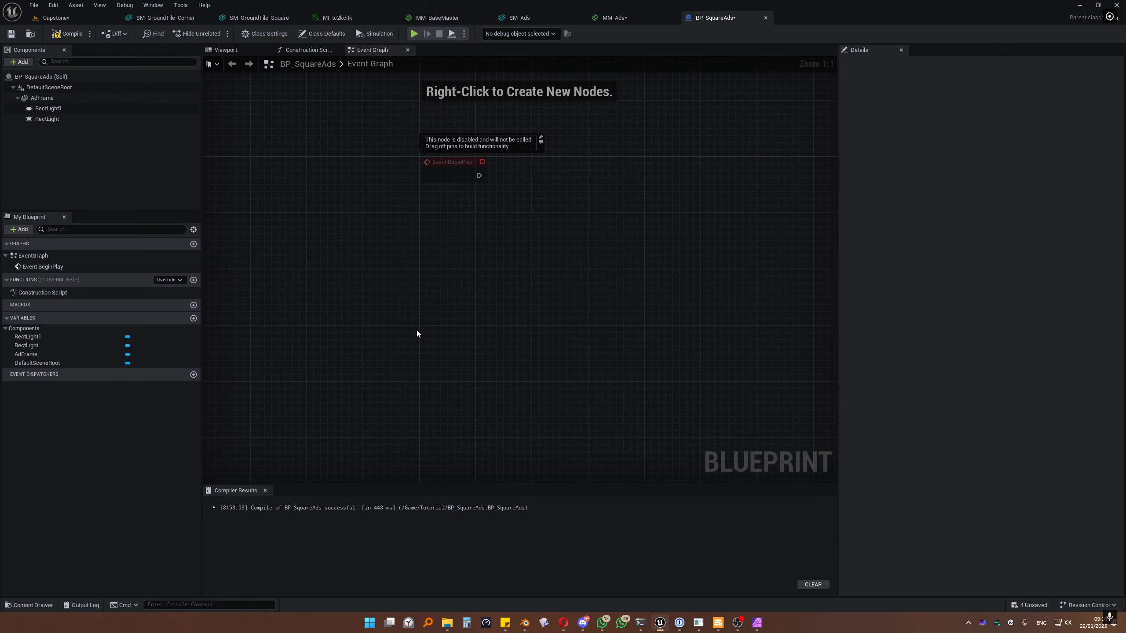
Step: Bring up the Content Drawer showing the Tutorial assets folder with nothing selected
{"action": "right_click_drag", "start_coordinate": [427, 228], "coordinate": [411, 268]}
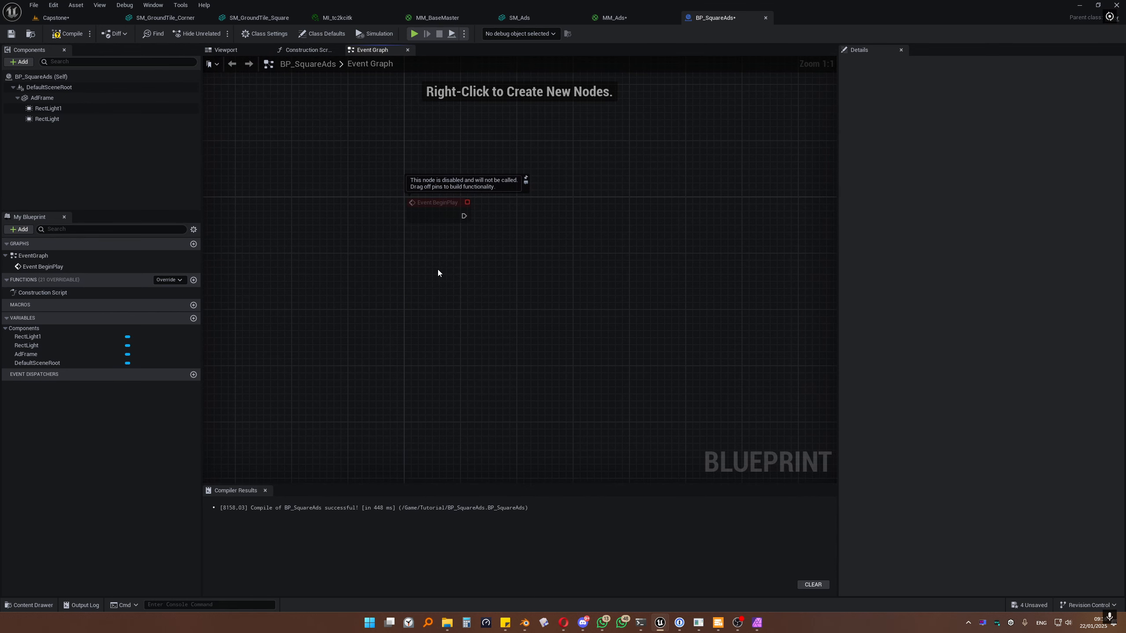
{"action": "key", "text": "ctrl+space"}
{"action": "left_click", "coordinate": [521, 483]}
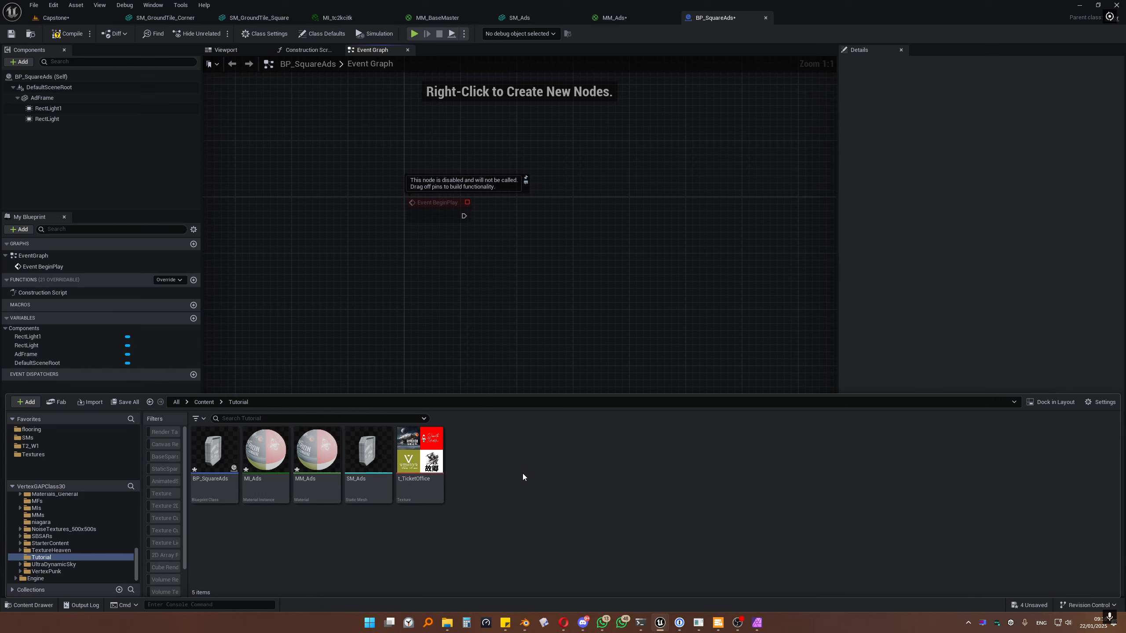
Step: Create a new Enumeration asset in the Tutorial folder and start naming it with 'E'
{"action": "right_click", "coordinate": [495, 461]}
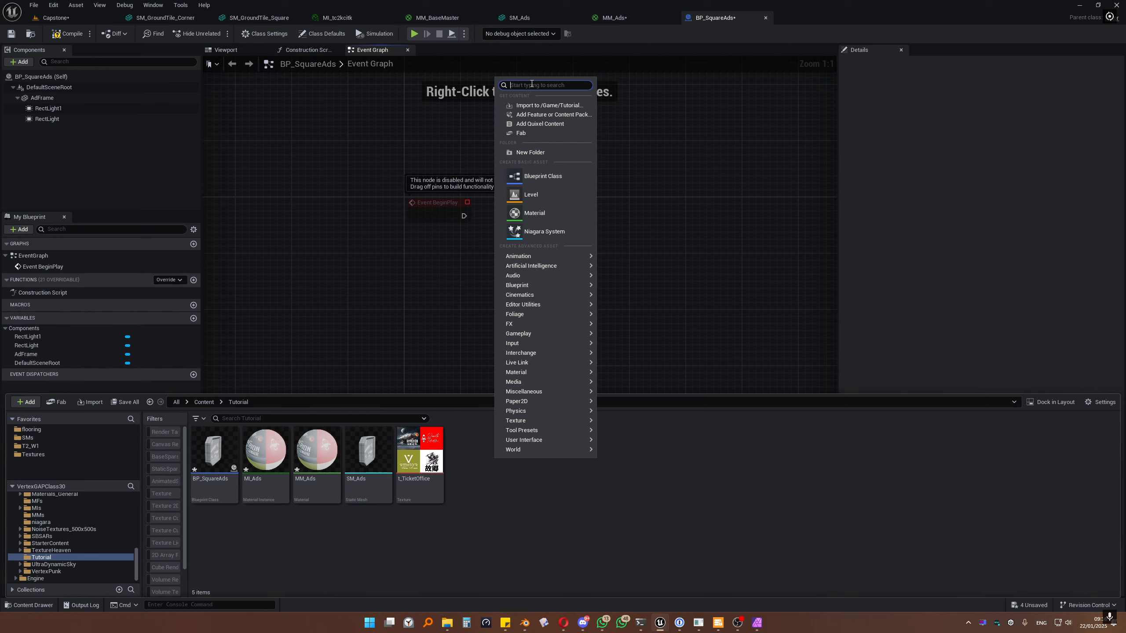
{"action": "type", "text": "enum"}
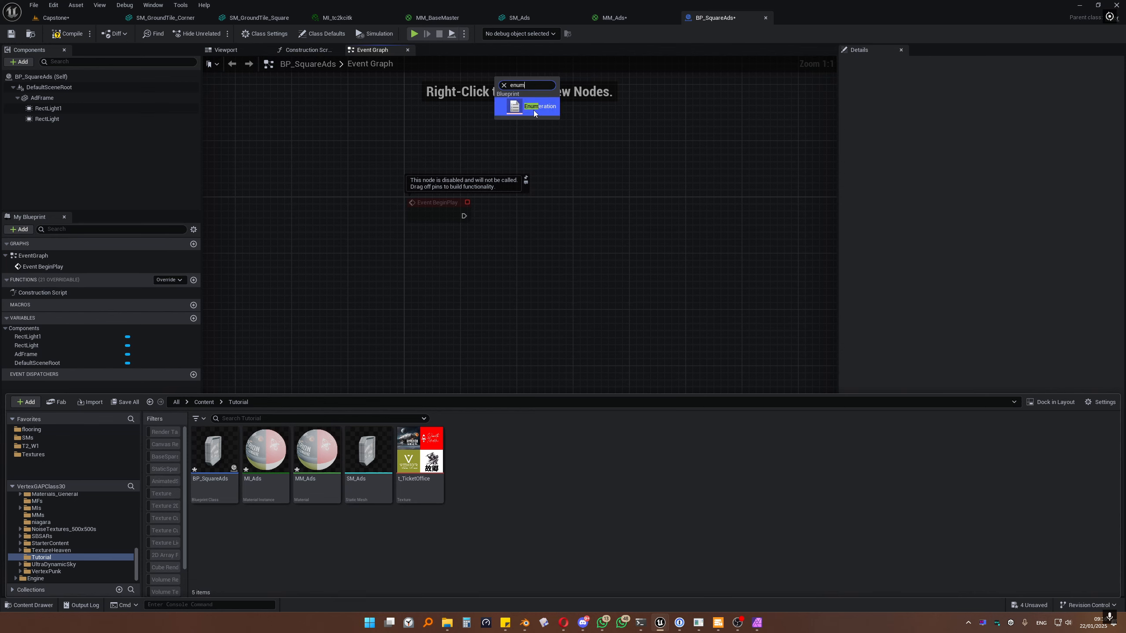
{"action": "left_click", "coordinate": [534, 111]}
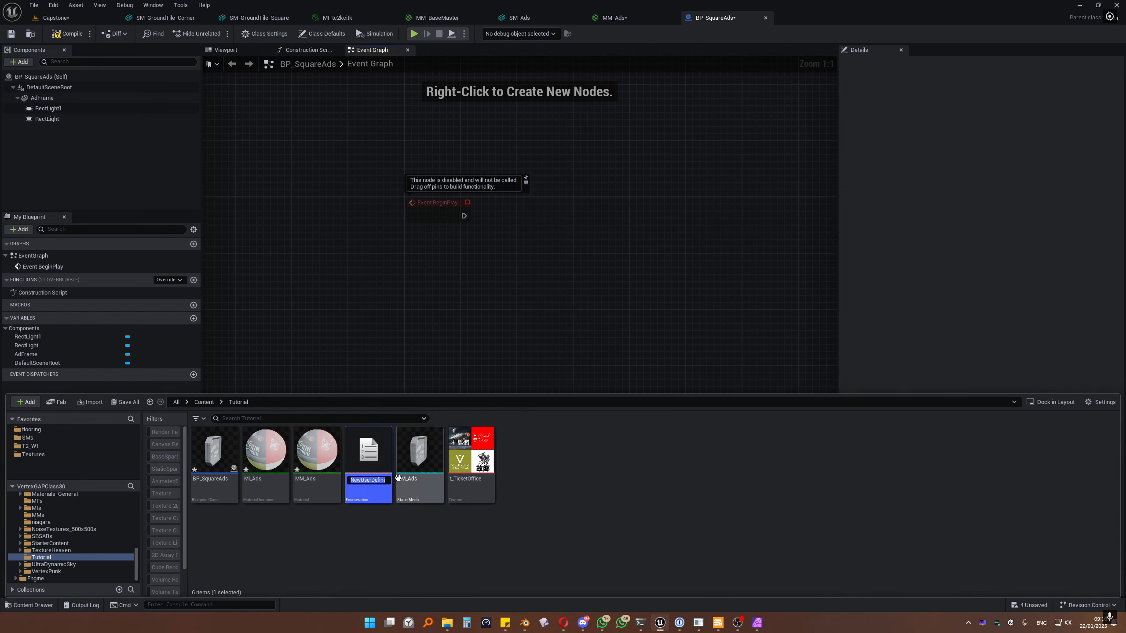
{"action": "type", "text": "E_"}
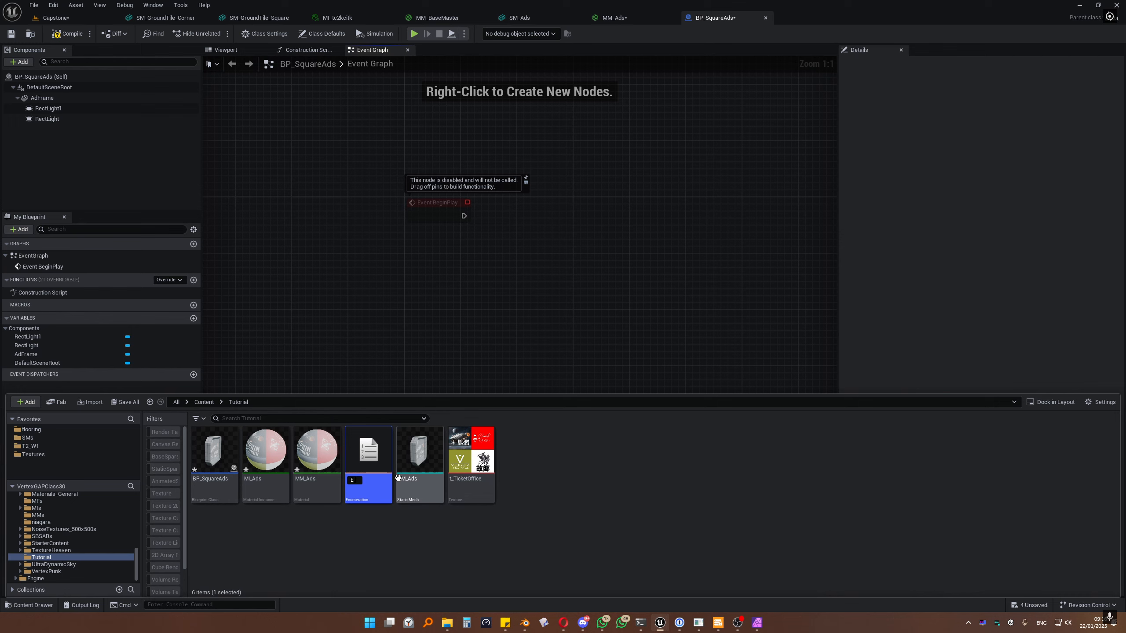